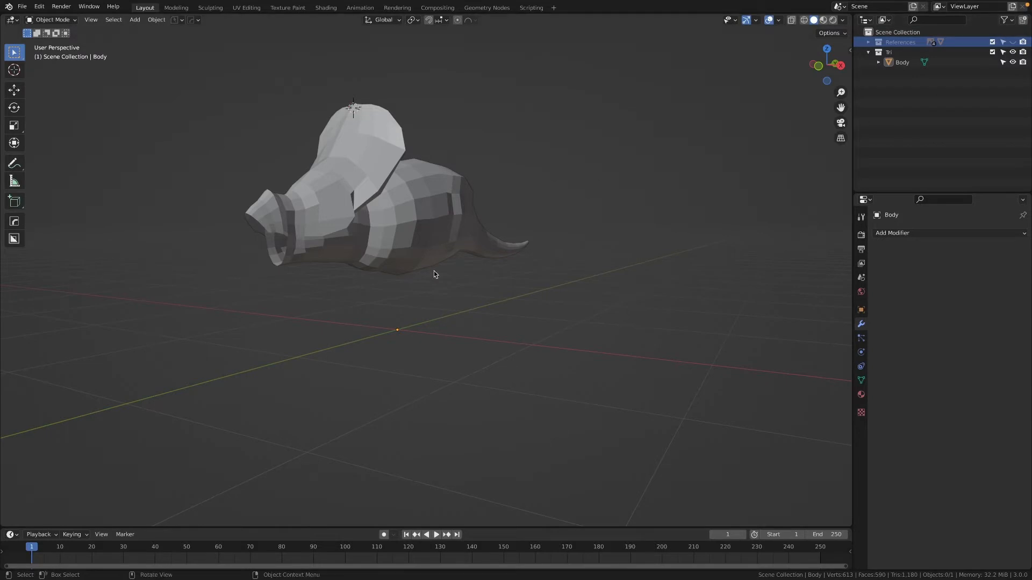
# - Inspect the low-poly body mesh and show the hidden References collection with the triceratops blueprints
pyautogui.moveTo(609, 355); pyautogui.dragTo(558, 357, button='middle')
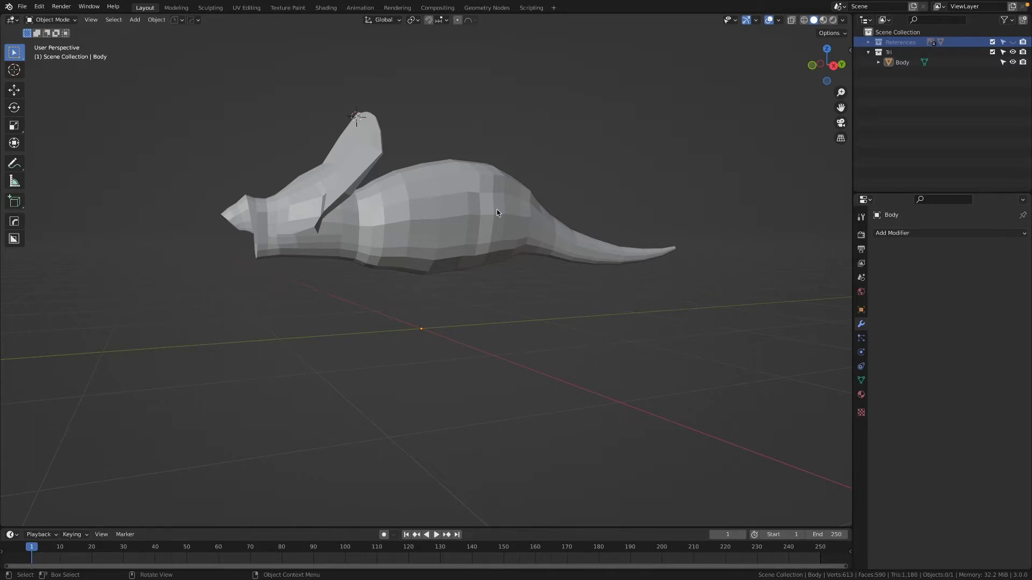
pyautogui.scroll(-2, 497, 209)
pyautogui.moveTo(499, 215); pyautogui.dragTo(403, 236, button='middle')
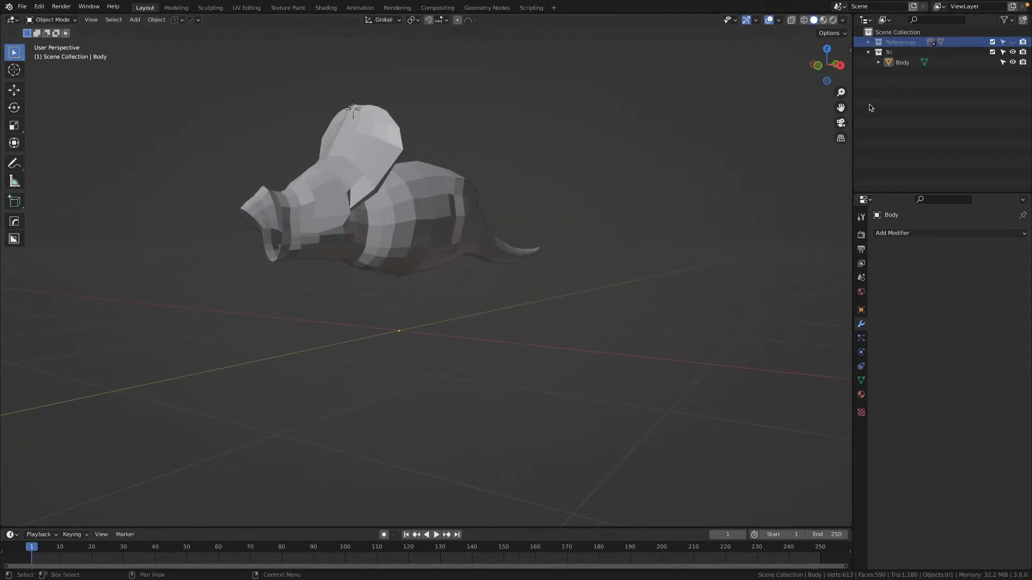
pyautogui.click(1012, 42)
pyautogui.scroll(2, 414, 275)
pyautogui.moveTo(413, 275); pyautogui.dragTo(398, 246, button='middle')
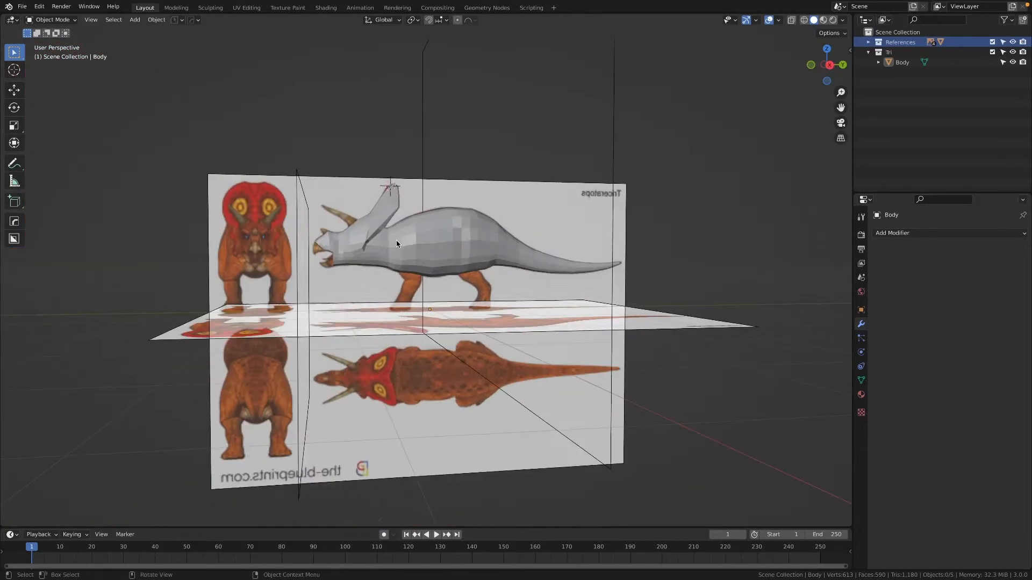
pyautogui.scroll(3, 380, 255)
# - Enable the Screencast Keys overlay in the viewport
pyautogui.press('n')
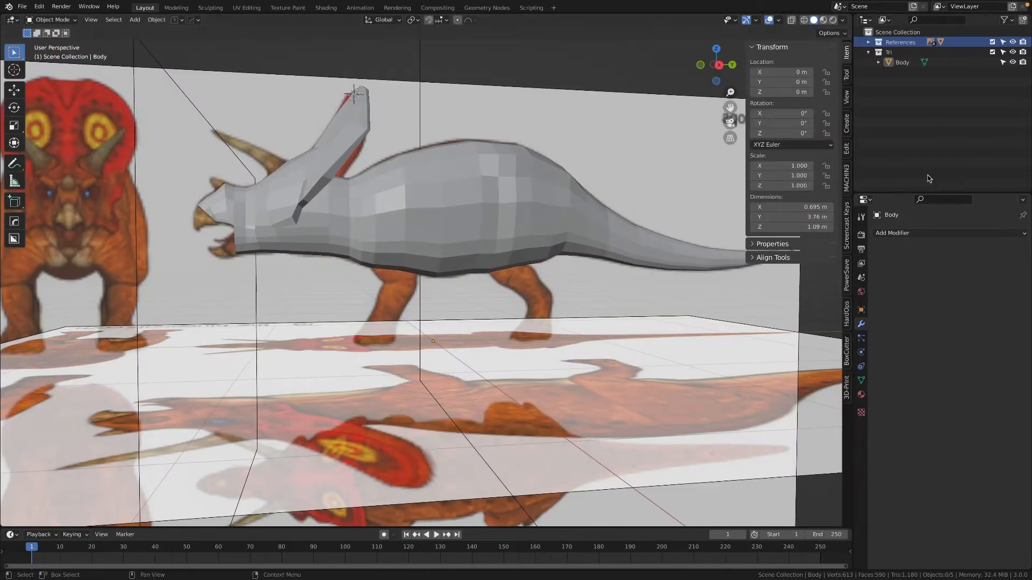
pyautogui.click(846, 228)
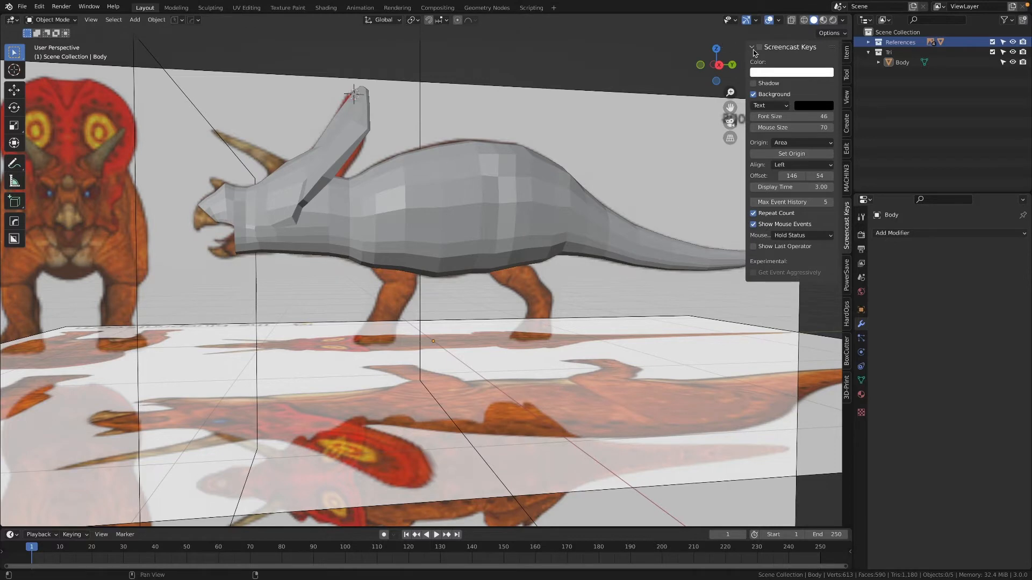
pyautogui.click(753, 49)
pyautogui.press('n')
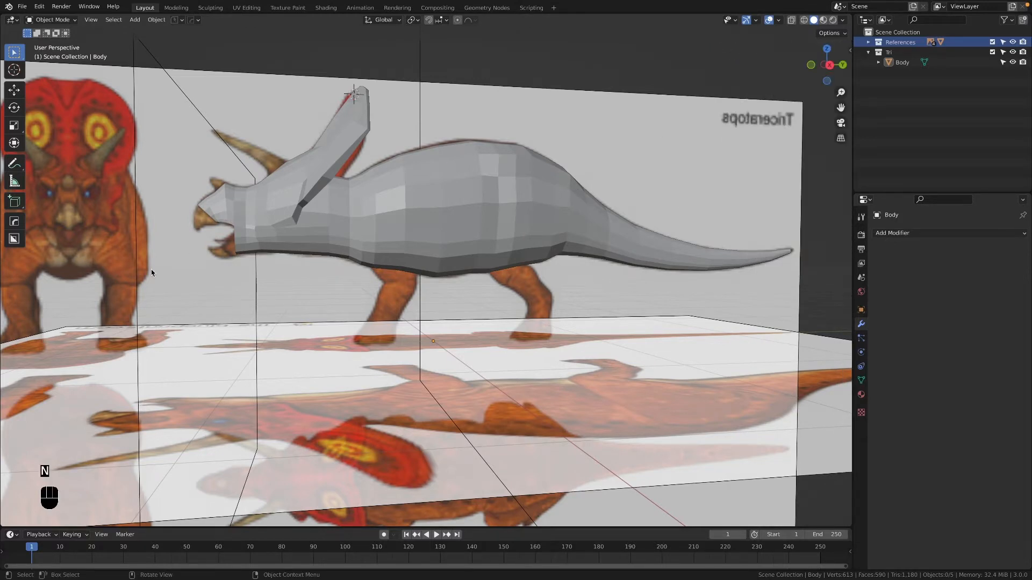
# - Examine the leg references against the body in the right and front orthographic views
pyautogui.press('KP_3')
pyautogui.scroll(6, 382, 270)
pyautogui.scroll(-5, 391, 314)
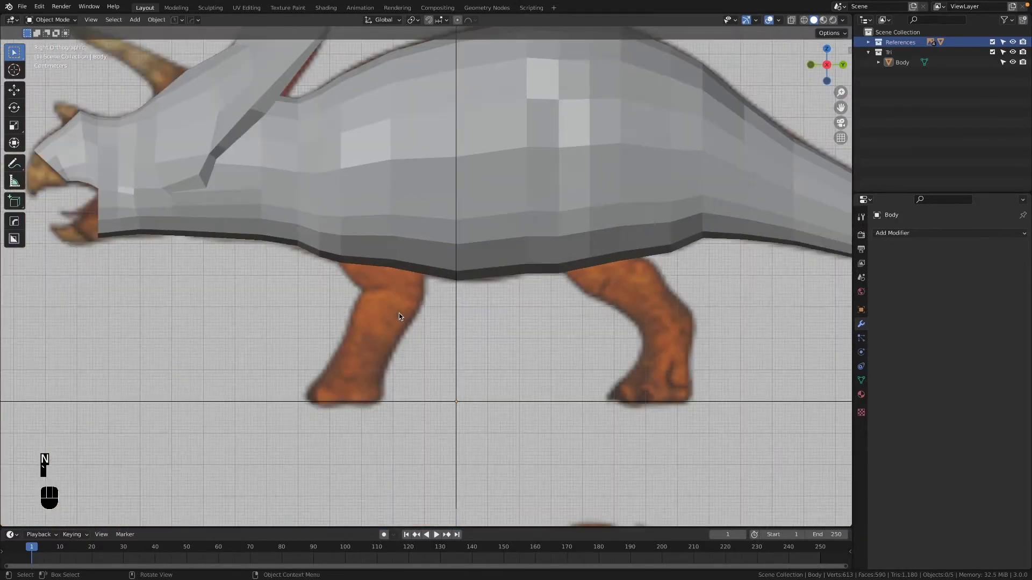
pyautogui.keyDown('shift'); pyautogui.moveTo(421, 401); pyautogui.dragTo(384, 315, button='middle'); pyautogui.keyUp('shift')
pyautogui.press('KP_1')
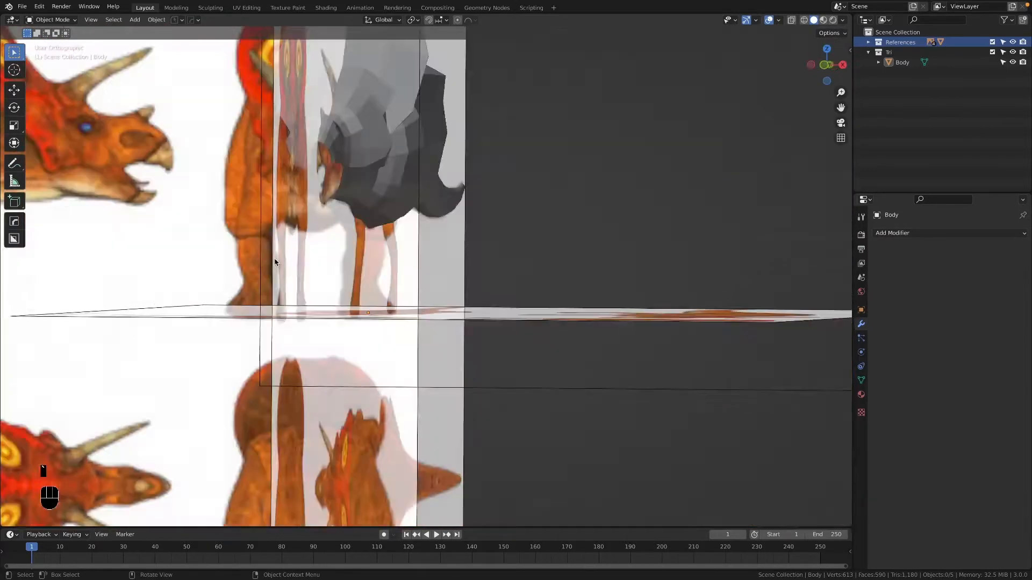
pyautogui.press('`')
pyautogui.click(489, 304)
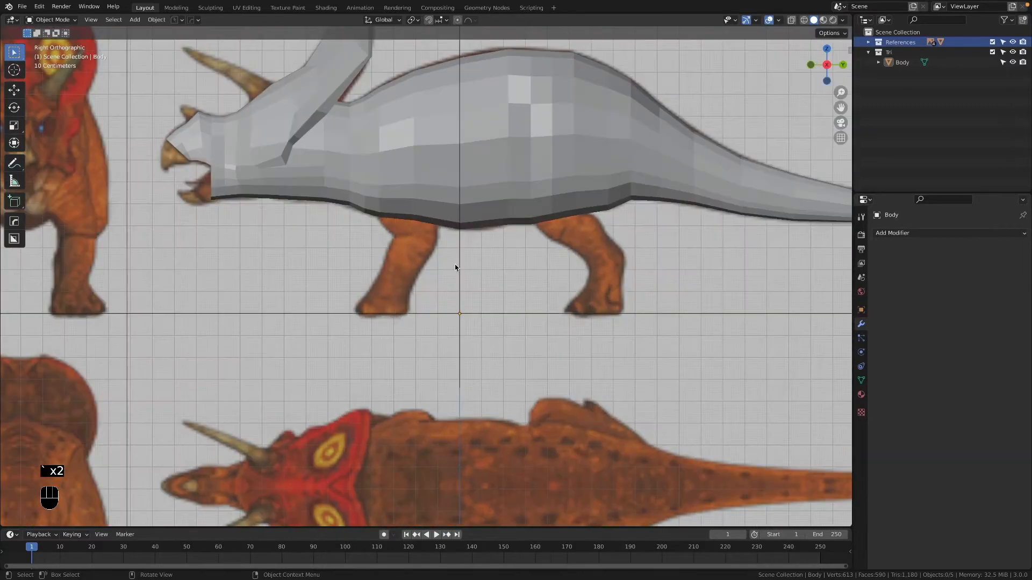
pyautogui.moveTo(408, 230); pyautogui.dragTo(470, 231, button='middle')
pyautogui.press('`')
pyautogui.click(373, 192)
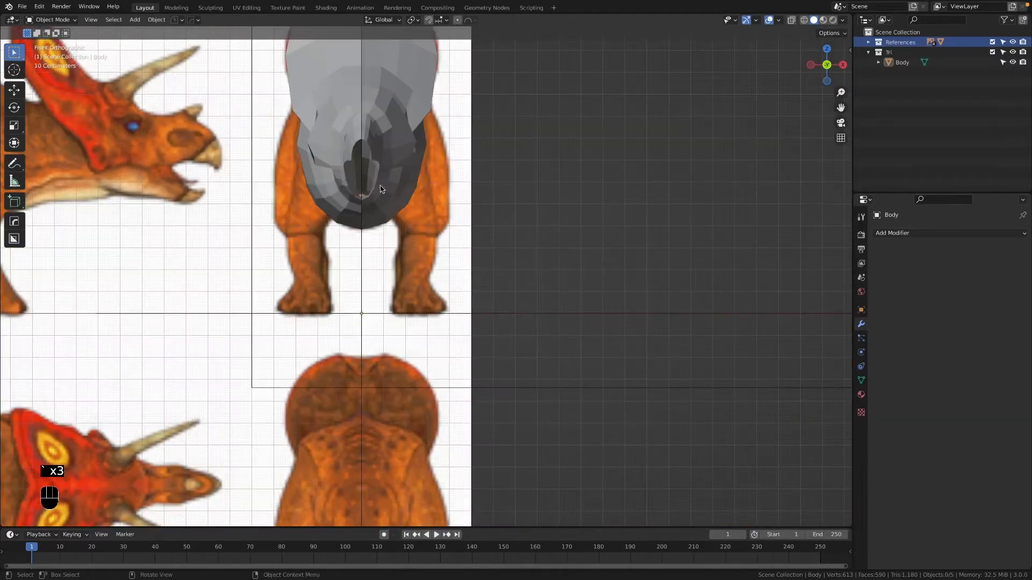
pyautogui.press('`')
pyautogui.click(554, 205)
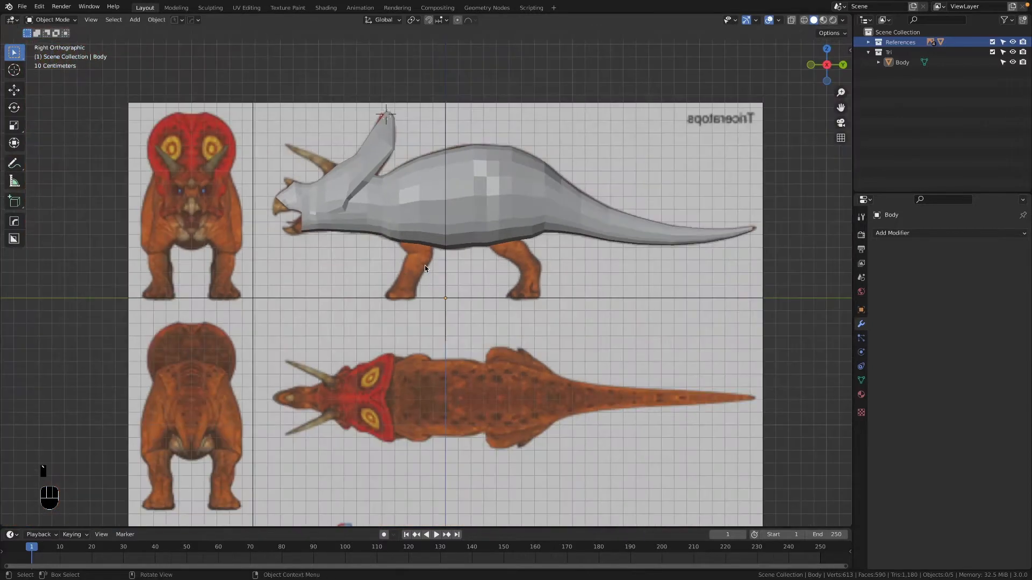
# - Add a circle mesh with 12 vertices
pyautogui.hotkey('shift', 'a')
pyautogui.moveTo(425, 314)
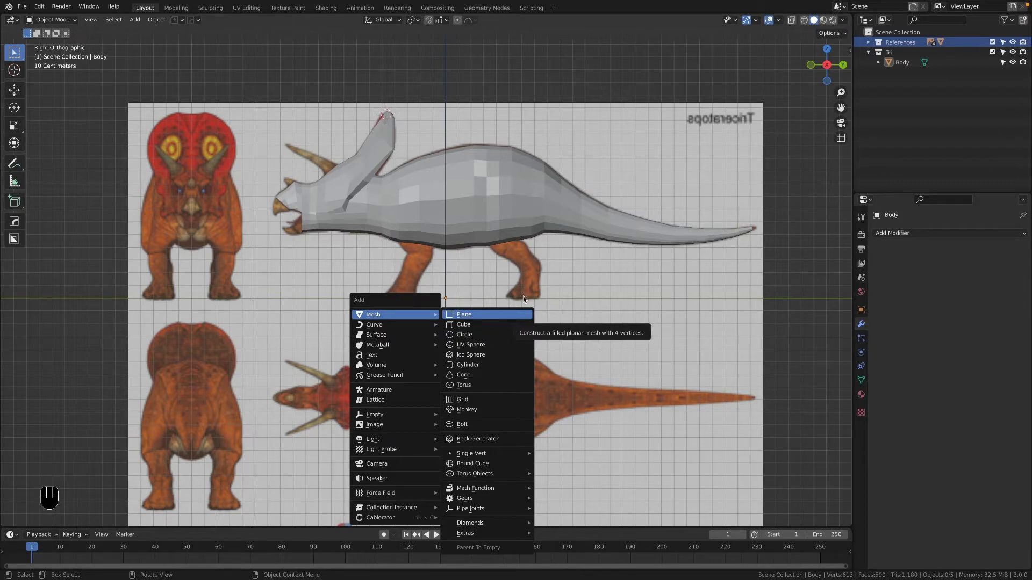
pyautogui.click(472, 335)
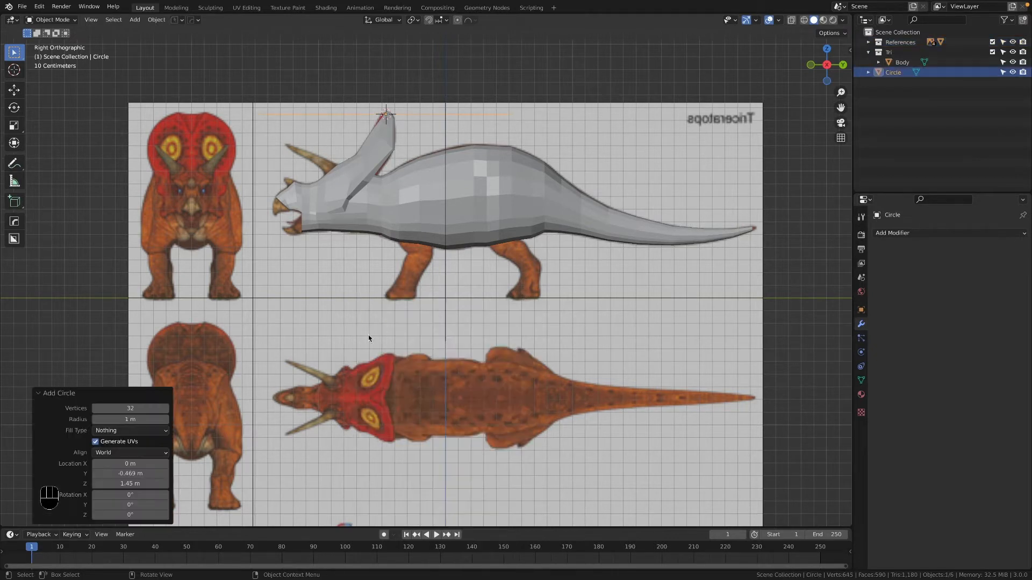
pyautogui.click(141, 409)
pyautogui.press('Return')
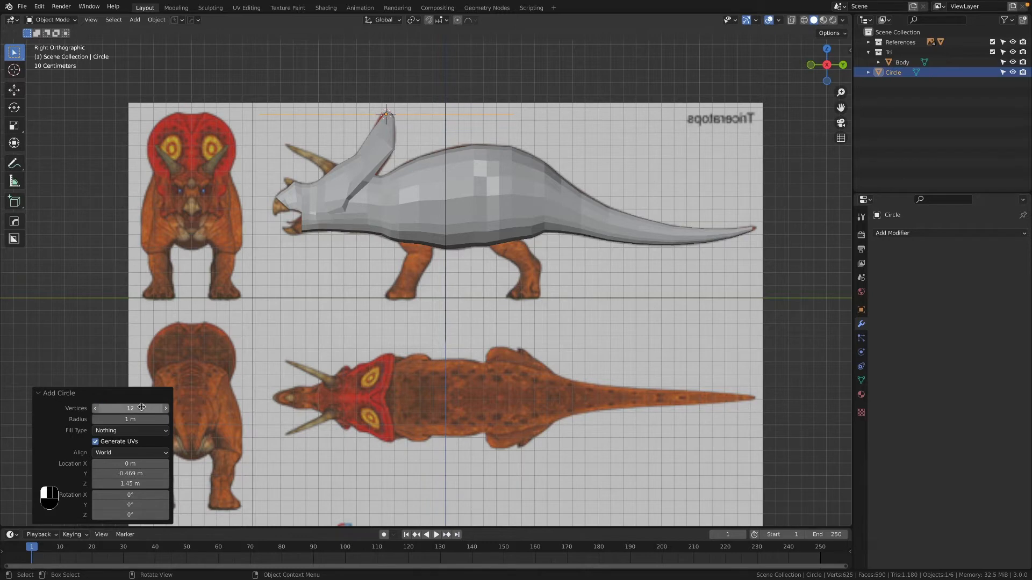
# - Shrink the circle's vertices with proportional editing off and move them down about 1.44 m to the sole of the front foot
pyautogui.moveTo(347, 137); pyautogui.dragTo(396, 209, button='middle')
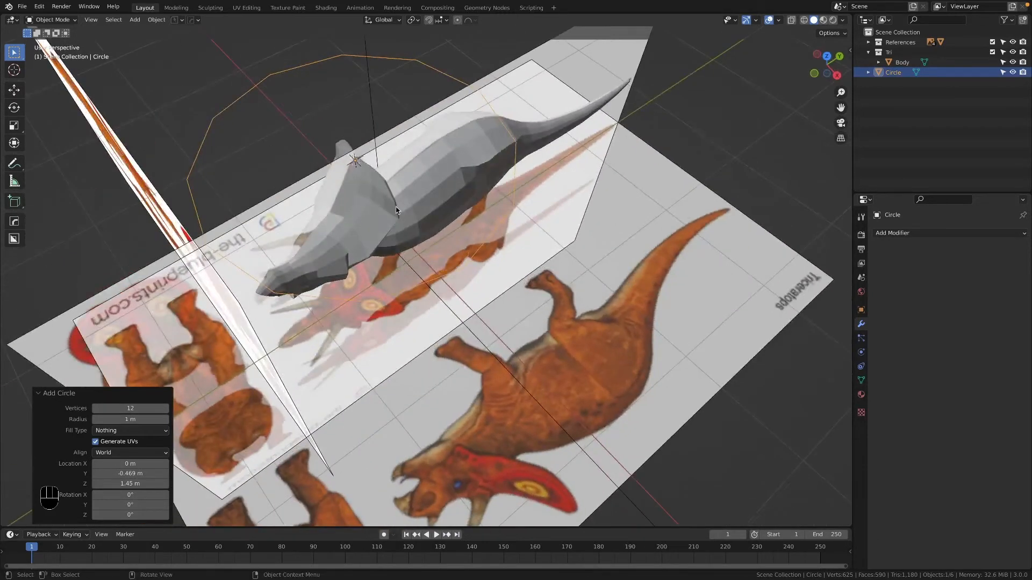
pyautogui.press('Tab')
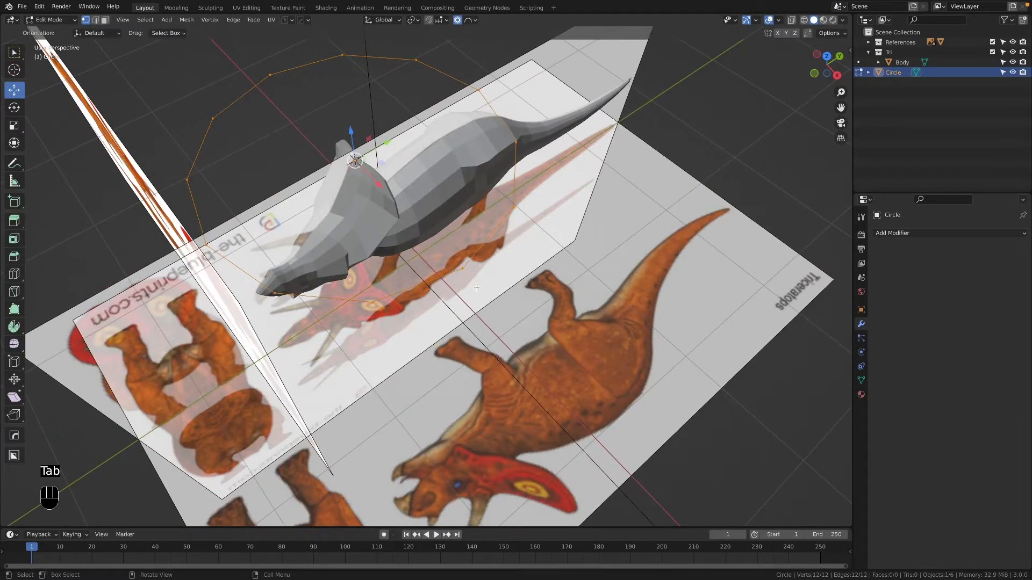
pyautogui.press('`')
pyautogui.click(622, 246)
pyautogui.press('s')
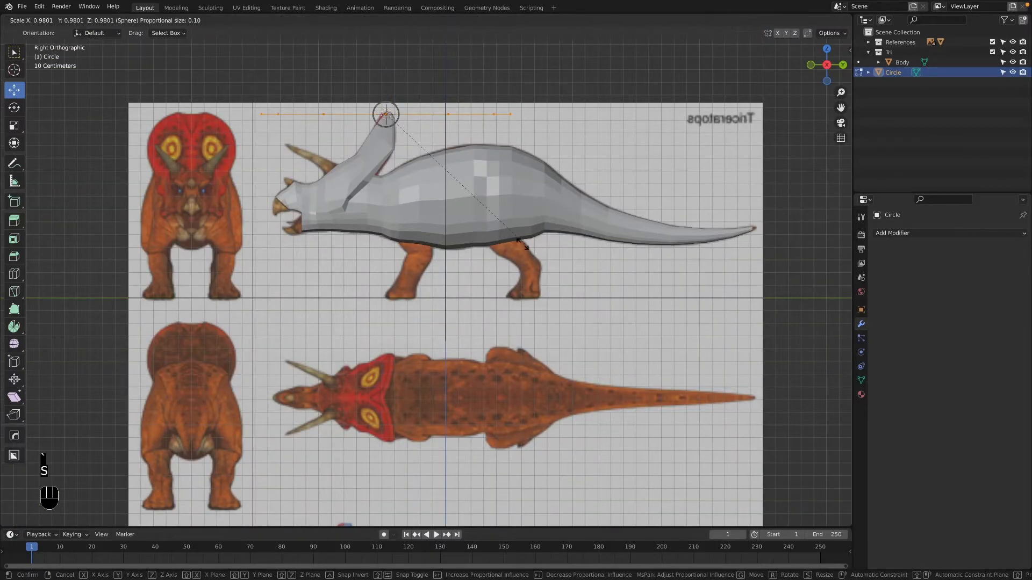
pyautogui.press('o')
pyautogui.press('g')
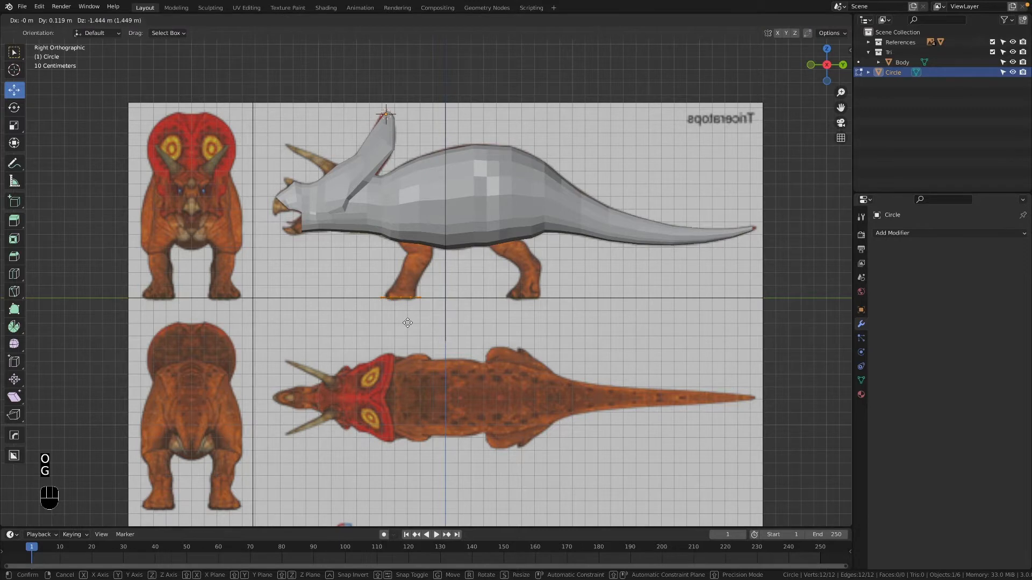
pyautogui.click(405, 324)
# - Scale the ring to about 0.82 so it matches the front foot's length in the side reference
pyautogui.scroll(4, 404, 325)
pyautogui.keyDown('shift'); pyautogui.moveTo(399, 351); pyautogui.dragTo(457, 299, button='middle'); pyautogui.keyUp('shift')
pyautogui.press('s')
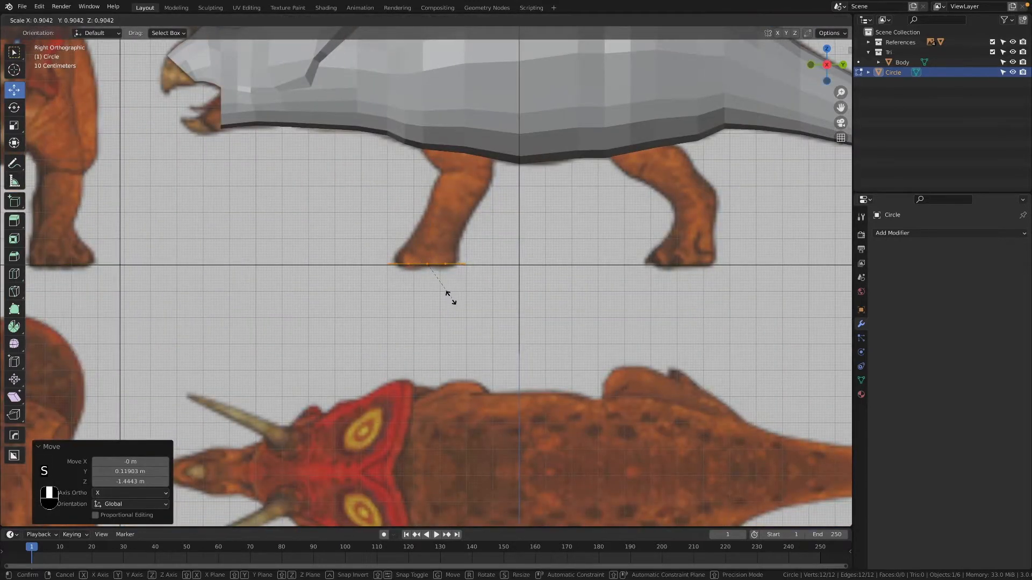
pyautogui.click(446, 294)
pyautogui.scroll(3, 427, 261)
pyautogui.scroll(-2, 427, 261)
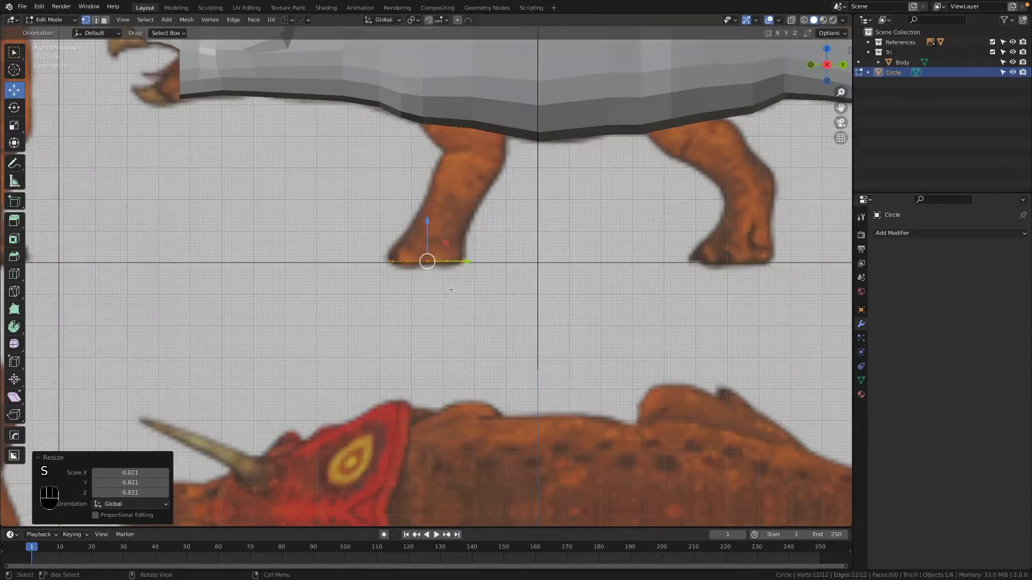
# - Extrude the ring up about 0.09 m with X-ray on and narrow it to about 0.735 along Y
pyautogui.press('e')
pyautogui.click(433, 231)
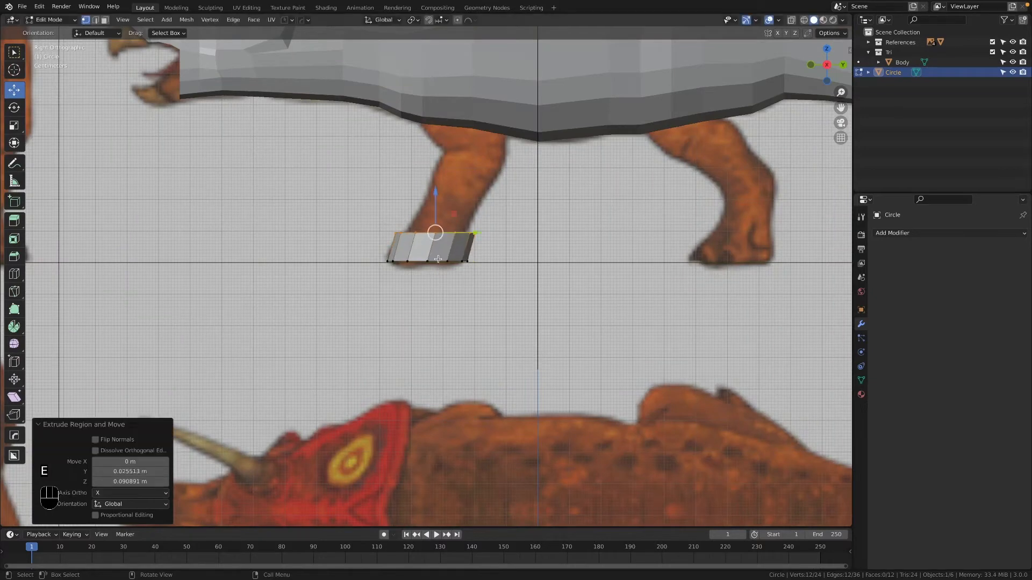
pyautogui.hotkey('alt', 'z')
pyautogui.press('s')
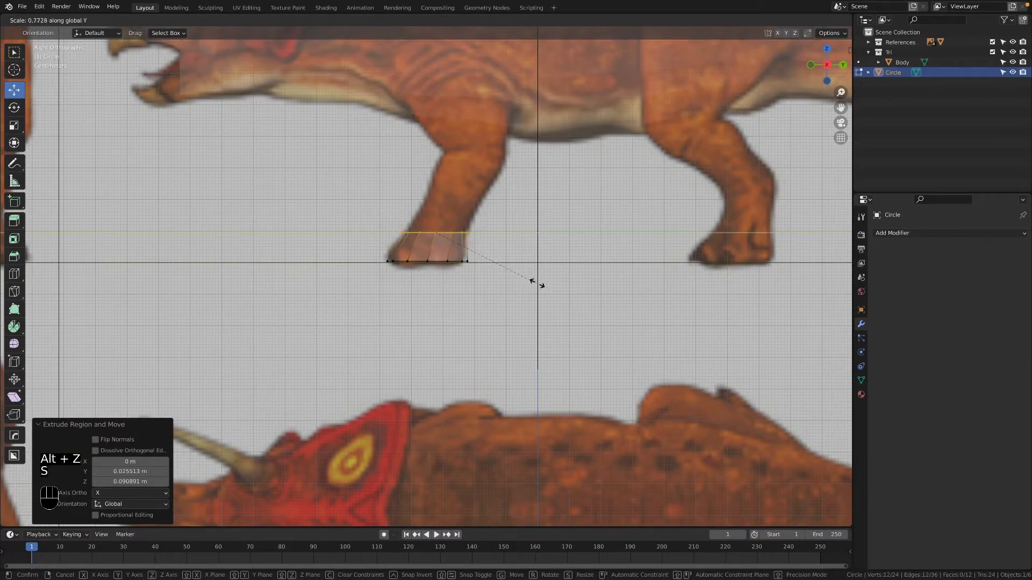
pyautogui.click(536, 284)
# - Move the whole foot mesh about 0.26 m along X onto the foot in the front reference
pyautogui.press('`')
pyautogui.click(434, 230)
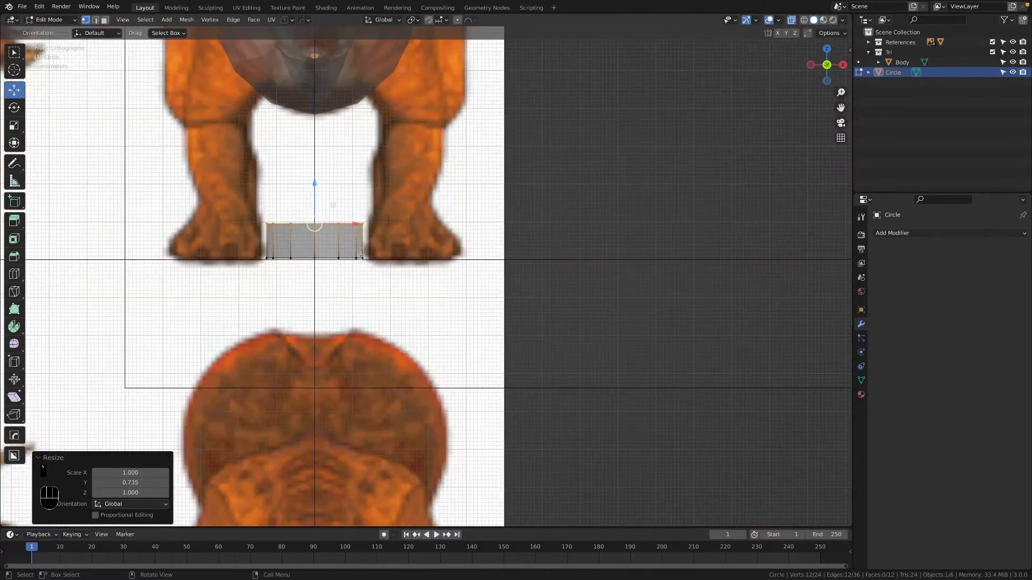
pyautogui.press('a')
pyautogui.press('a')
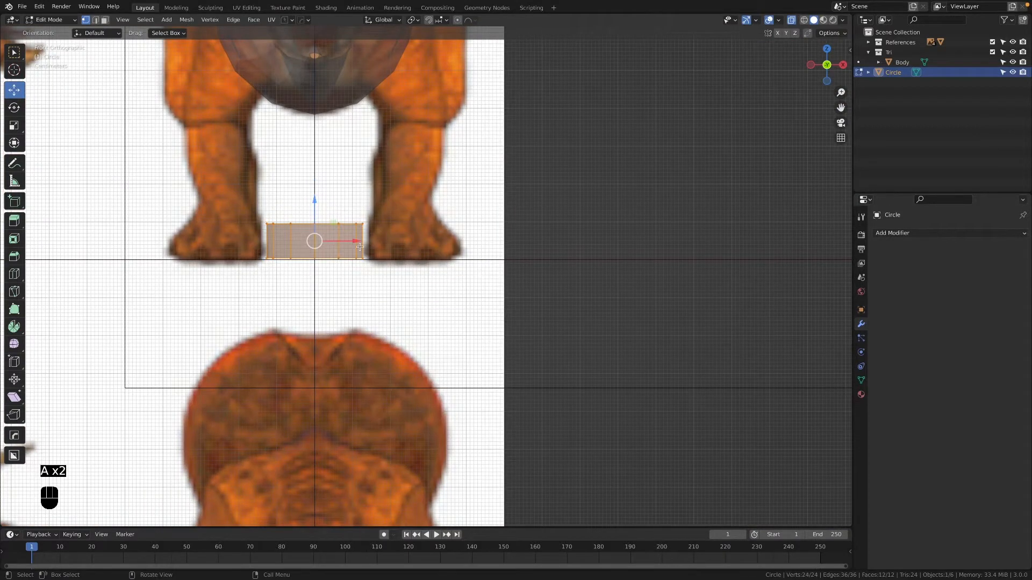
pyautogui.press('g')
pyautogui.press('x')
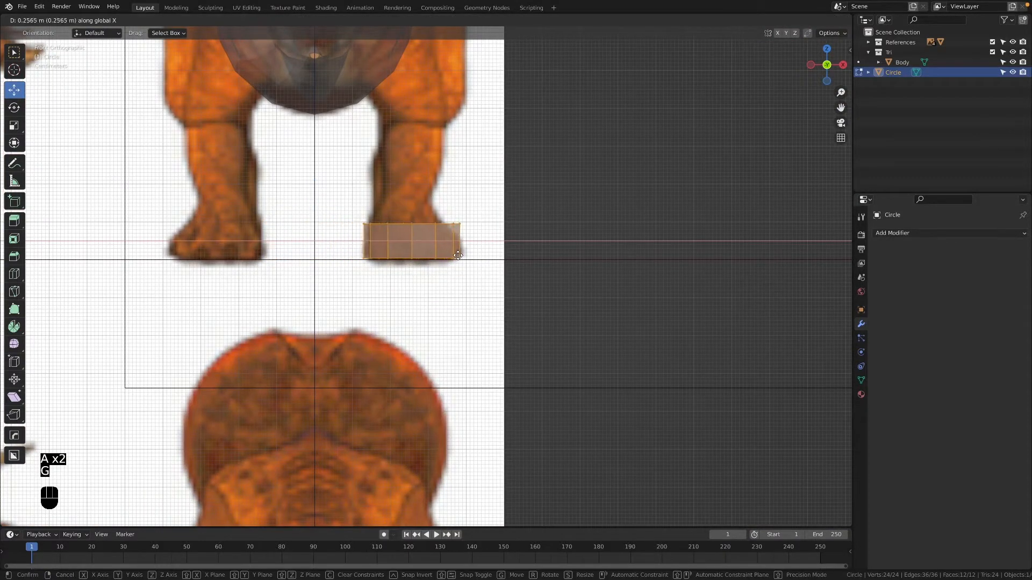
pyautogui.click(458, 256)
# - Scale the foot's upper ring to about 0.71 along X and shift it about -0.01 m along X
pyautogui.keyDown('alt'); pyautogui.click(430, 224); pyautogui.keyUp('alt')
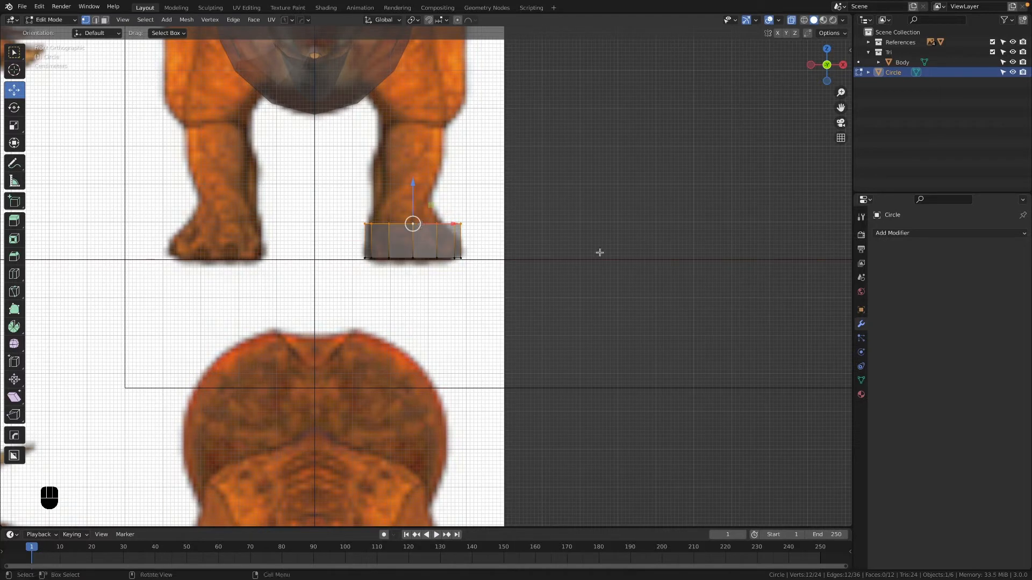
pyautogui.press('s')
pyautogui.press('x')
pyautogui.click(534, 255)
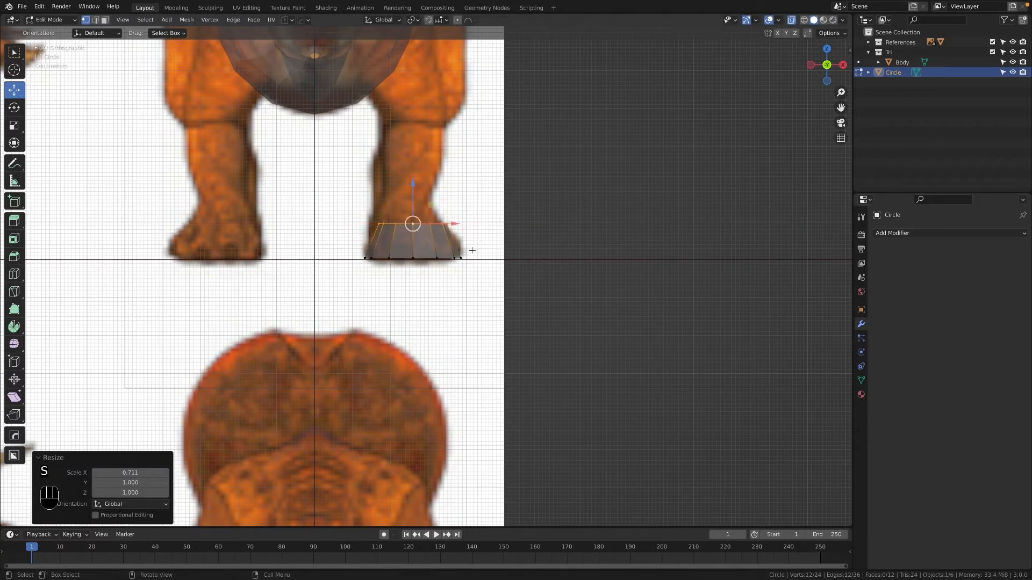
pyautogui.press('g')
pyautogui.press('x')
pyautogui.click(441, 225)
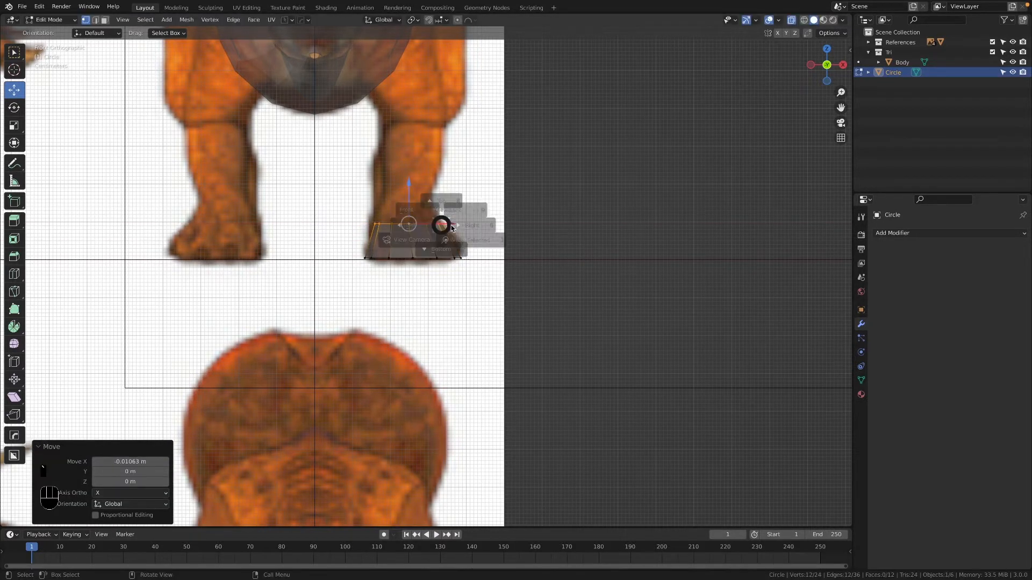
# - Extrude the ring about 0.085 m up and 0.05 m back along the lower leg, narrowing it along Y and to 0.707 along X
pyautogui.press('KP_3')
pyautogui.press('e')
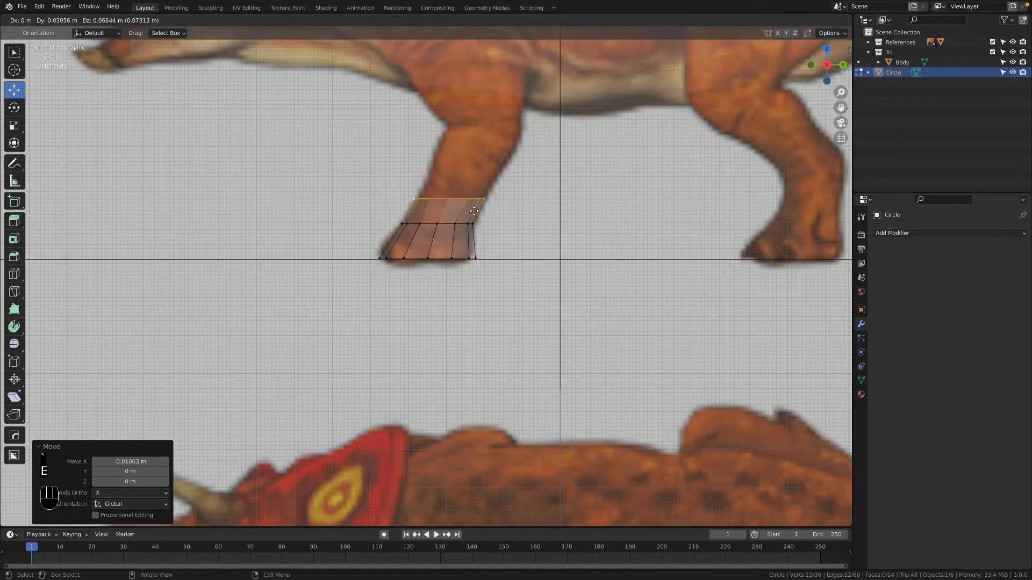
pyautogui.click(479, 205)
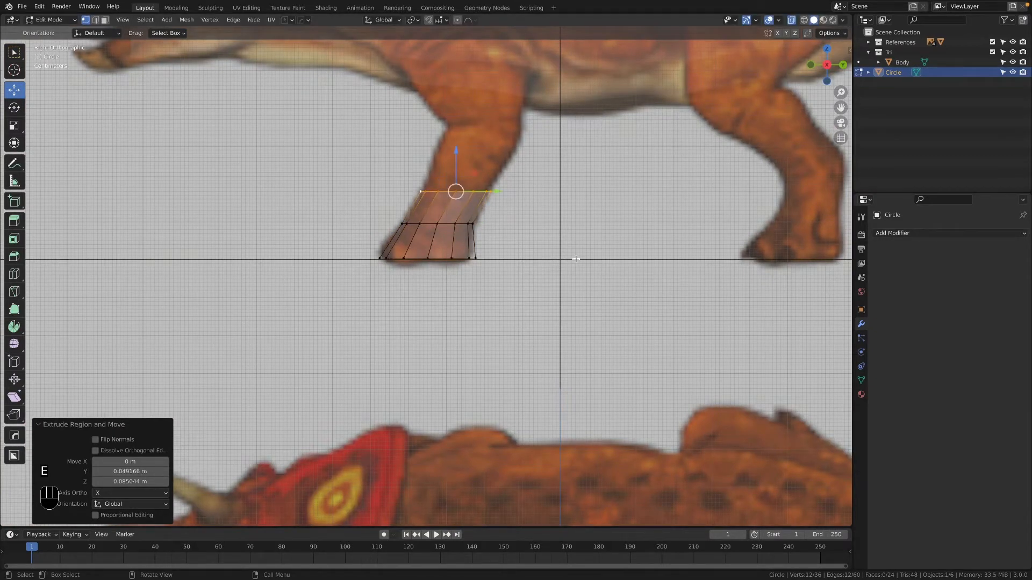
pyautogui.press('s')
pyautogui.press('y')
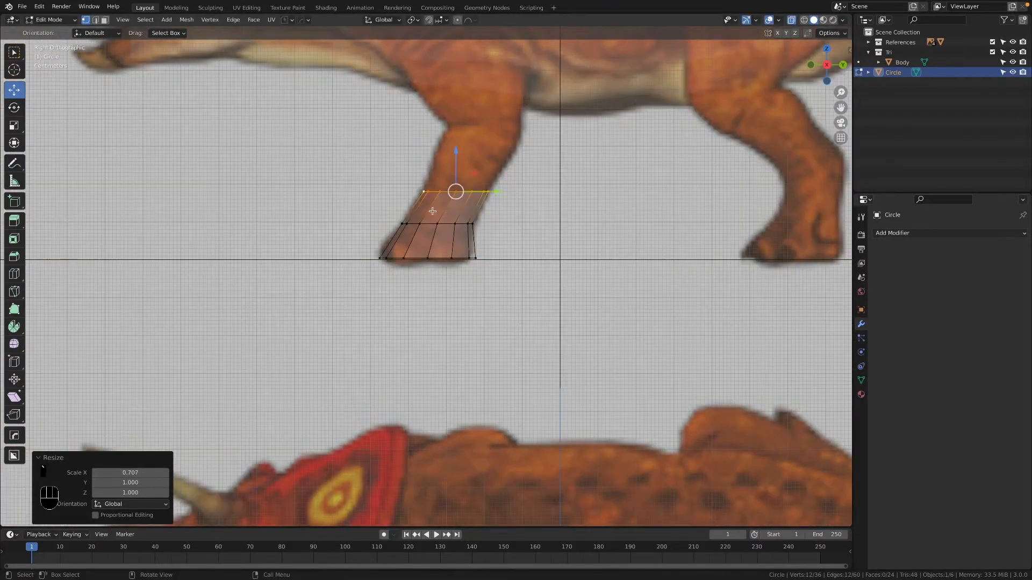
# - Extrude another ring up the front leg in side view and widen it to about 1.08 along Y
pyautogui.press('e')
pyautogui.click(451, 174)
pyautogui.press('s')
pyautogui.press('y')
pyautogui.click(502, 205)
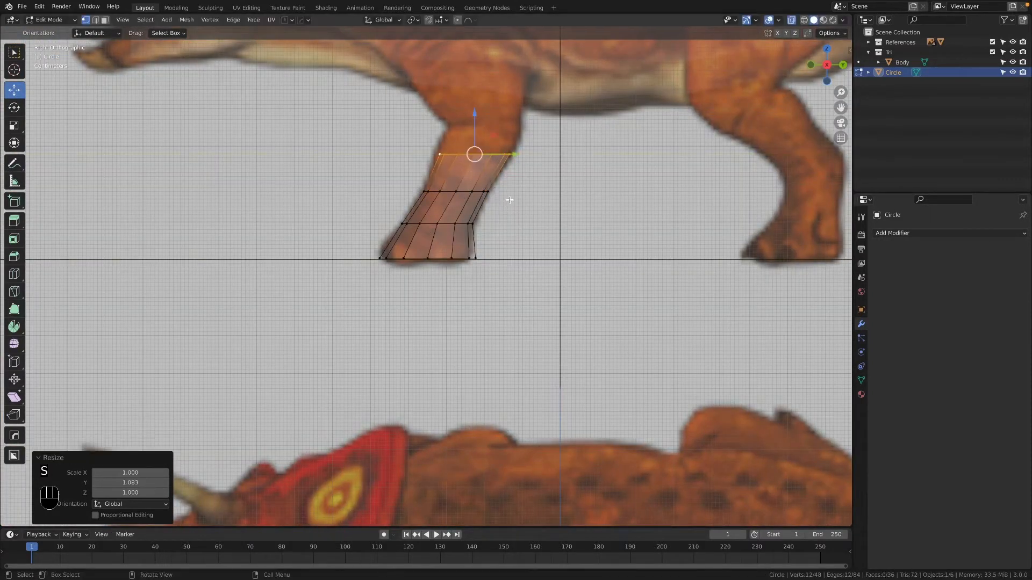
# - Fit the new ring to the leg's width in the front reference, scaling it along X and shifting it about 0.01 m
pyautogui.press('`')
pyautogui.press('s')
pyautogui.press('x')
pyautogui.click(456, 162)
pyautogui.moveTo(448, 156); pyautogui.dragTo(454, 156)
# - Extrude the top ring about 0.08 m up to the leg's bend, tilt it to follow the side reference and raise it slightly
pyautogui.press('KP_3')
pyautogui.press('e')
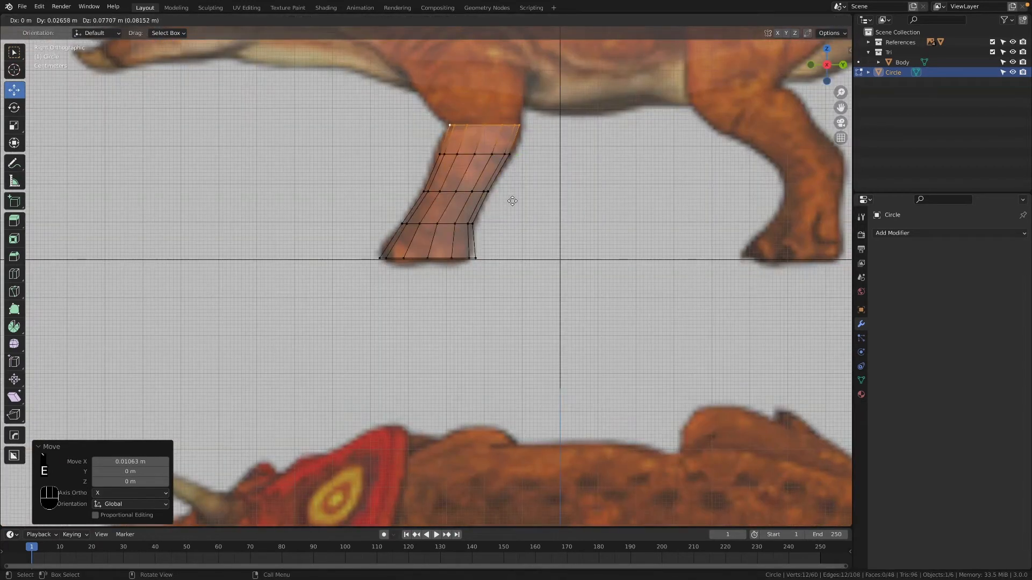
pyautogui.click(512, 199)
pyautogui.press('r')
pyautogui.click(504, 162)
pyautogui.moveTo(485, 91); pyautogui.dragTo(485, 88)
# - Slide the edge loop just below the top ring along the leg to match the side reference
pyautogui.press('`')
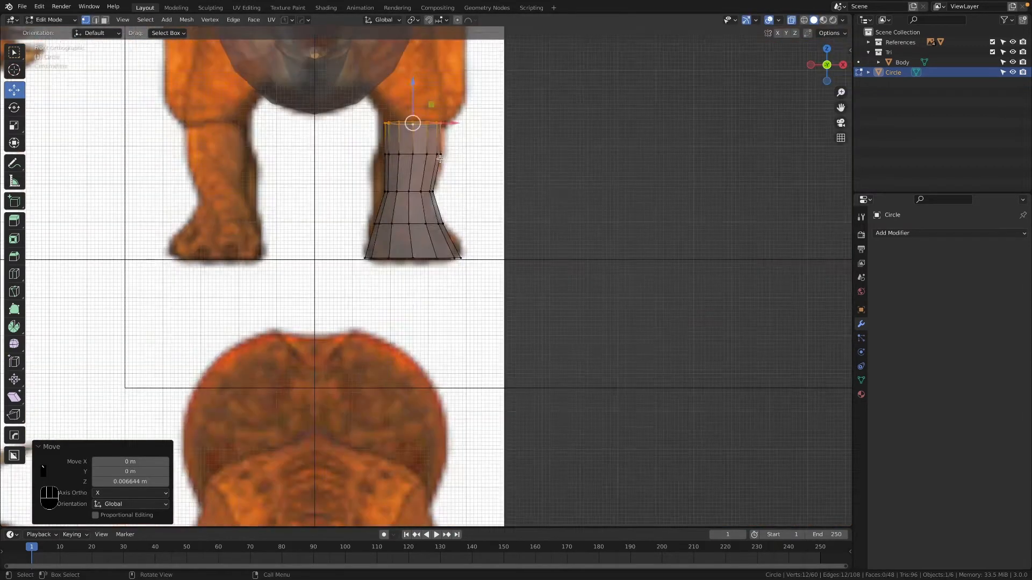
pyautogui.scroll(4, 439, 126)
pyautogui.keyDown('shift'); pyautogui.moveTo(439, 127); pyautogui.dragTo(474, 225, button='middle'); pyautogui.keyUp('shift')
pyautogui.press('KP_3')
pyautogui.scroll(-3, 483, 231)
pyautogui.keyDown('alt'); pyautogui.click(484, 276); pyautogui.keyUp('alt')
pyautogui.press('g')
pyautogui.press('g')
pyautogui.click(527, 272)
# - Extrude the top ring toward the body, shift it to fit the front reference and rotate it about -15.2°
pyautogui.keyDown('alt'); pyautogui.click(520, 245); pyautogui.keyUp('alt')
pyautogui.press('e')
pyautogui.click(512, 213)
pyautogui.press('`')
pyautogui.moveTo(462, 207); pyautogui.dragTo(458, 208)
pyautogui.press('r')
pyautogui.click(461, 224)
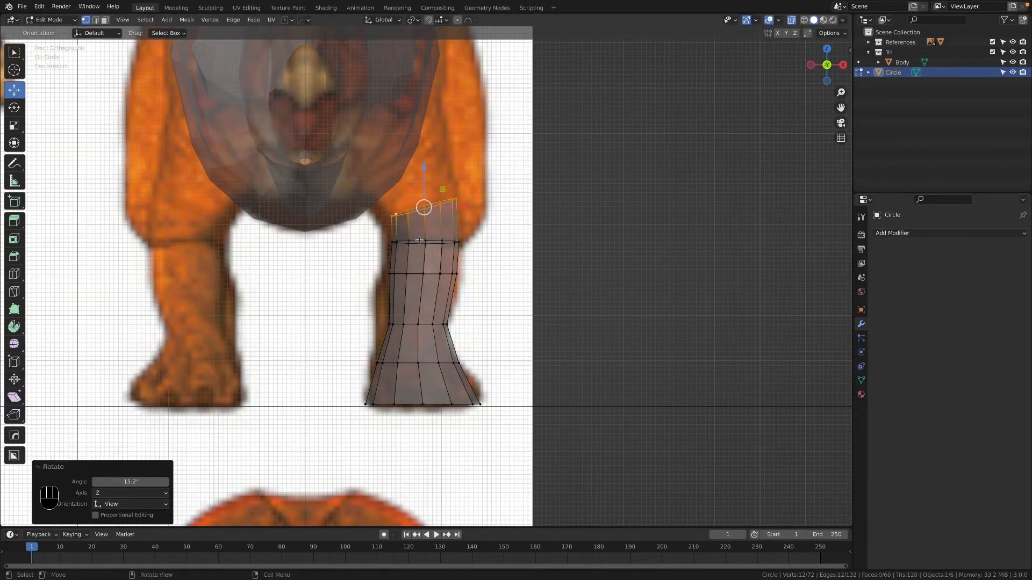
# - Scale the leg's top ring along Y to match the side reference and shift it about 0.003 m along Y
pyautogui.press('KP_3')
pyautogui.press('s')
pyautogui.press('y')
pyautogui.click(527, 228)
pyautogui.moveTo(528, 208); pyautogui.dragTo(525, 208)
pyautogui.press('s')
pyautogui.press('y')
pyautogui.click(554, 244)
pyautogui.press('`')
pyautogui.keyDown('shift'); pyautogui.moveTo(429, 203); pyautogui.dragTo(458, 263, button='middle'); pyautogui.keyUp('shift')
pyautogui.scroll(3, 458, 262)
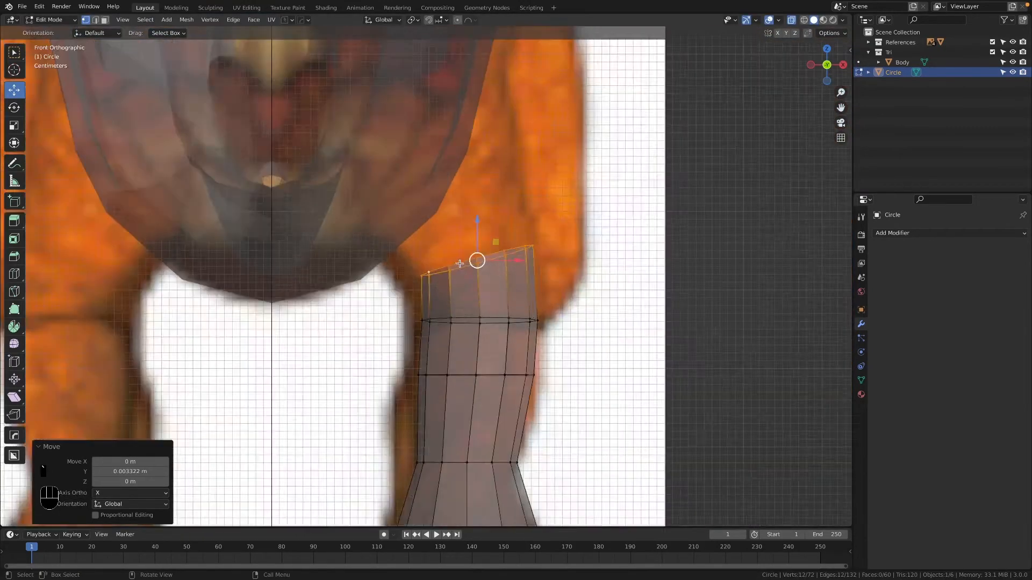
# - Extrude the top ring about 0.1 m up into the body and scale it about 1.378 along Y in the side view
pyautogui.press('KP_3')
pyautogui.press('e')
pyautogui.click(500, 180)
pyautogui.press('s')
pyautogui.press('y')
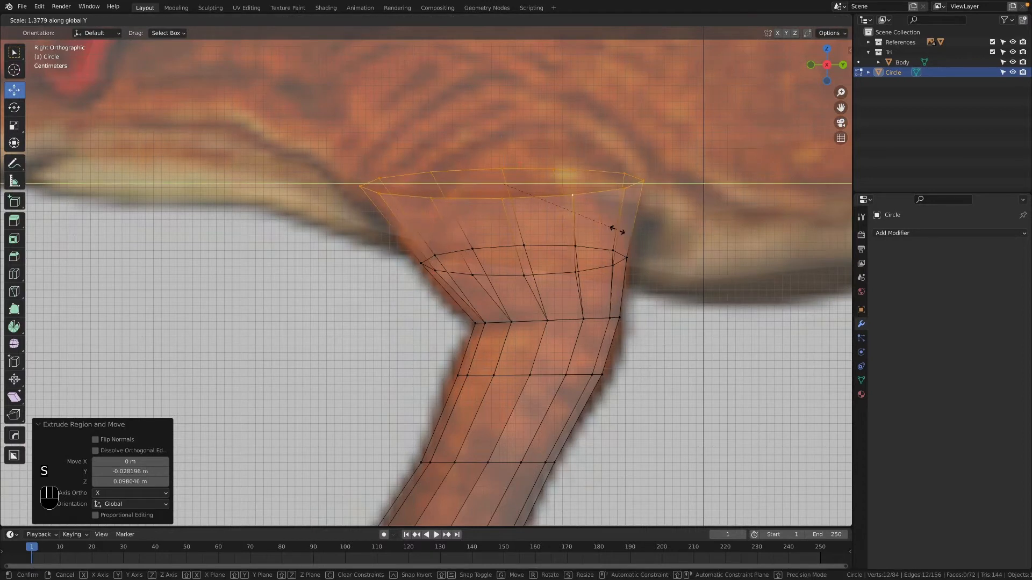
pyautogui.click(616, 231)
# - Rotate the new ring about -31° in the front view, stretch it along Z and shift it along X toward the body's contour
pyautogui.press('KP_1')
pyautogui.press('r')
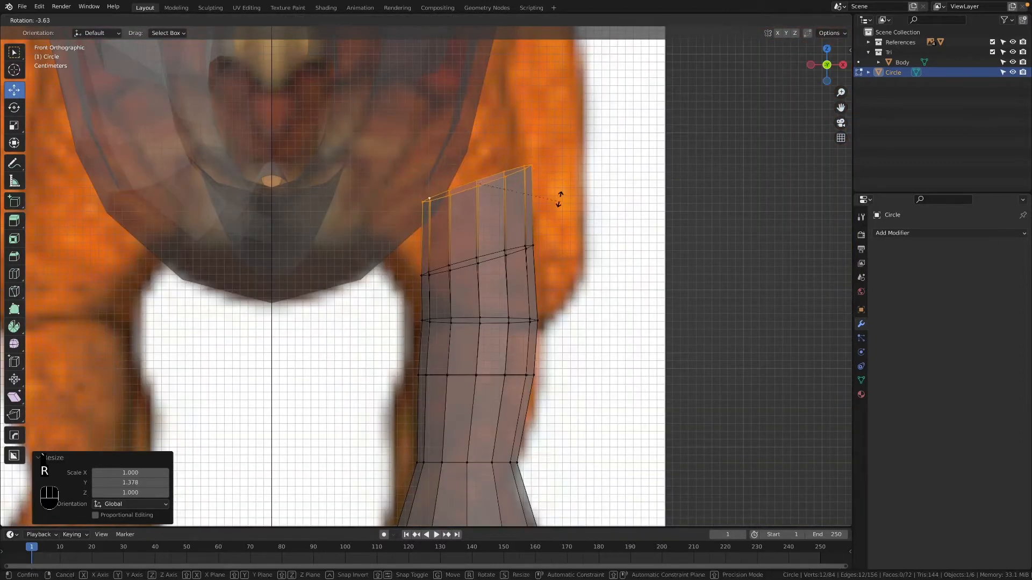
pyautogui.click(552, 165)
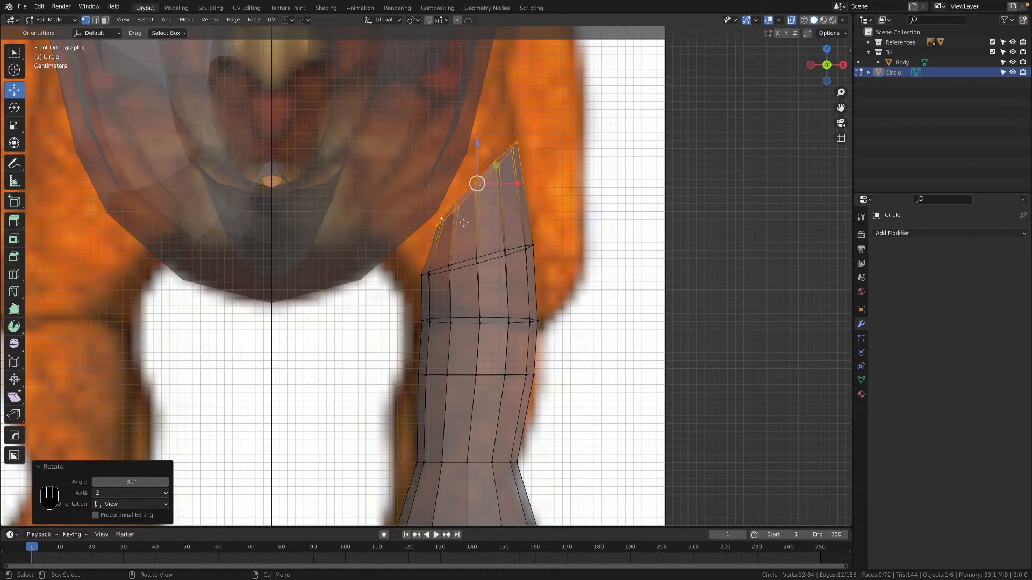
pyautogui.press('g')
pyautogui.press('x')
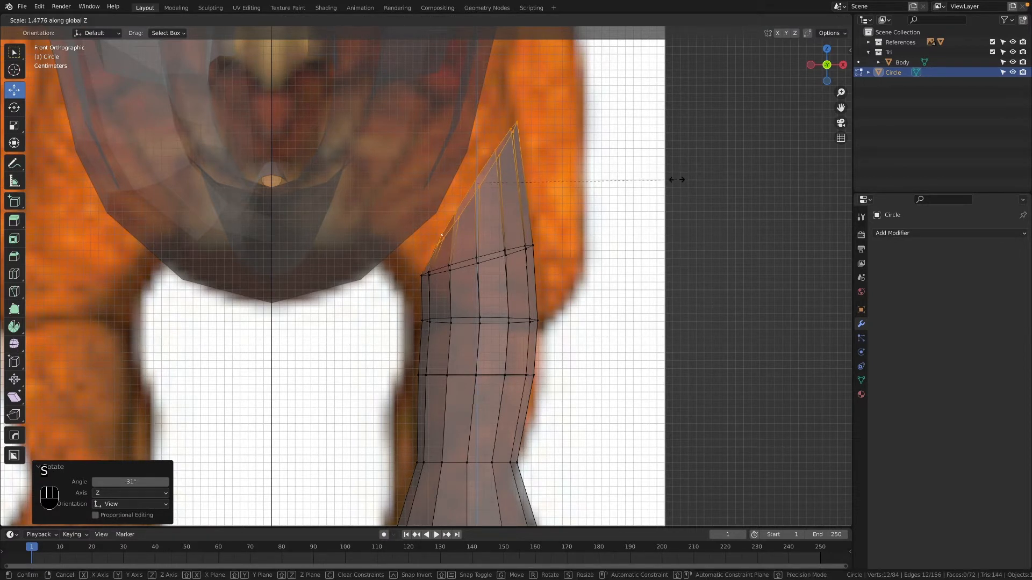
pyautogui.click(595, 163)
pyautogui.press('r')
pyautogui.click(578, 161)
pyautogui.moveTo(514, 184); pyautogui.dragTo(504, 184)
pyautogui.press('s')
pyautogui.press('z')
pyautogui.click(675, 208)
# - Try to adjust the lower vertices of the top ring with proportional editing in the front view
pyautogui.click(428, 253)
pyautogui.click(457, 19)
pyautogui.click(468, 20)
pyautogui.moveTo(461, 257); pyautogui.dragTo(460, 257)
pyautogui.scroll(-1, 460, 258)
pyautogui.press('super+z')
pyautogui.press('b')
pyautogui.moveTo(396, 265); pyautogui.dragTo(437, 251)
pyautogui.scroll(2, 447, 251)
pyautogui.scroll(1, 447, 251)
pyautogui.press('b')
pyautogui.moveTo(433, 211); pyautogui.dragTo(453, 219)
# - Select the leg's whole top edge loop, rotate it in the front view and scale it about 1.059 along Z
pyautogui.press('2')
pyautogui.keyDown('alt'); pyautogui.click(473, 169); pyautogui.keyUp('alt')
pyautogui.press('r')
pyautogui.click(580, 148)
pyautogui.click(458, 20)
pyautogui.press('s')
pyautogui.click(589, 173)
# - Refine the top loop's rotation and widen it slightly along X to follow the body's side
pyautogui.press('s')
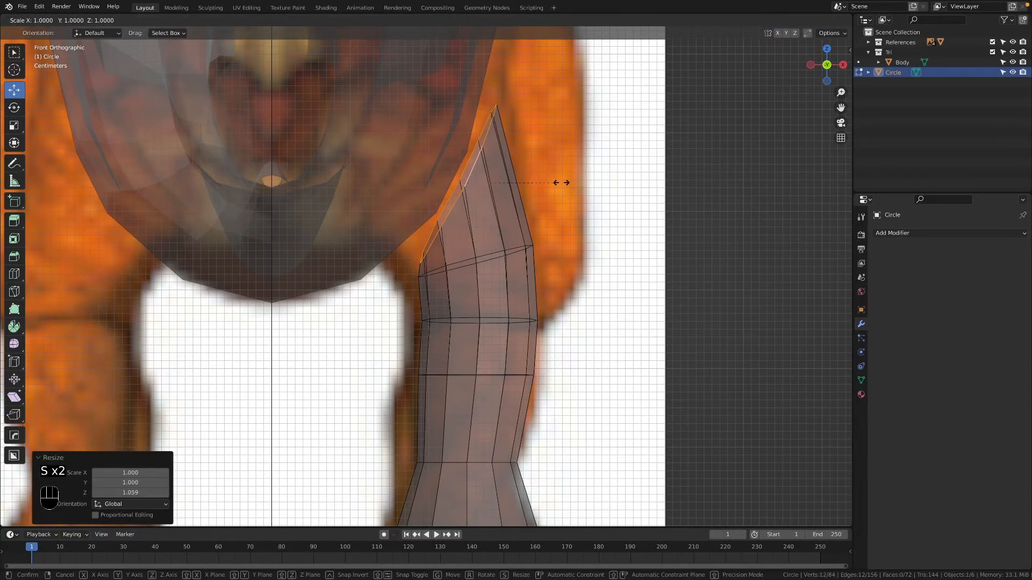
pyautogui.click(561, 181)
pyautogui.press('r')
pyautogui.click(548, 167)
pyautogui.press('d')
pyautogui.press('s')
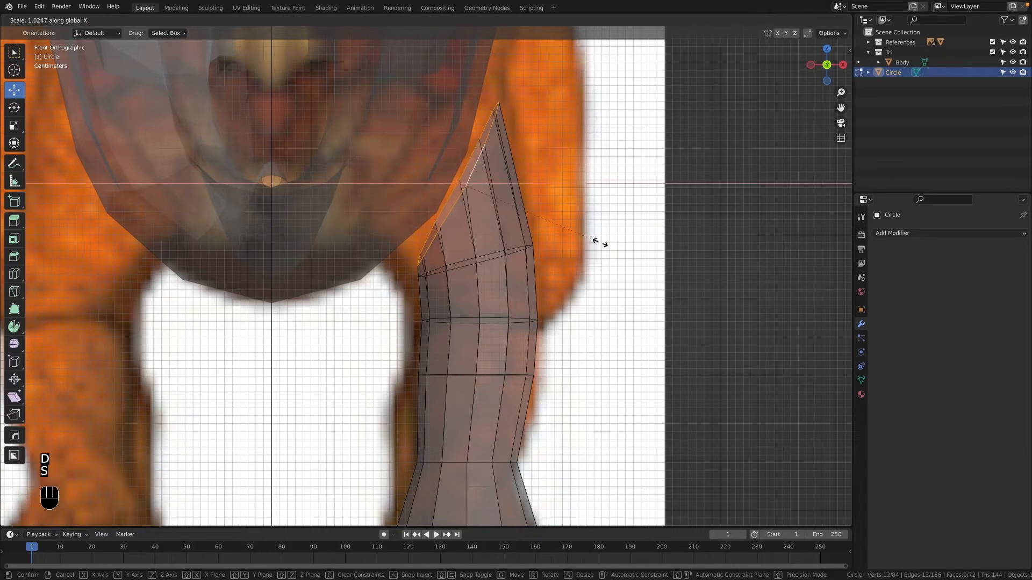
pyautogui.click(607, 247)
# - Rotate the top loop 10.7° in another view to align it with the body's surface
pyautogui.scroll(-3, 427, 277)
pyautogui.press('`')
pyautogui.hotkey('alt', 'z')
pyautogui.moveTo(427, 215); pyautogui.dragTo(540, 290, button='middle')
pyautogui.hotkey('alt', 'z')
pyautogui.hotkey('alt', 'z')
pyautogui.press('r')
pyautogui.click(535, 219)
# - Examine how the leg's top opening lines up with the body from several angles and check its vertex count
pyautogui.scroll(-2, 515, 232)
pyautogui.moveTo(497, 240)
pyautogui.mouseDown(button='middle')
pyautogui.moveTo(387, 238)
pyautogui.moveTo(471, 287)
pyautogui.moveTo(475, 258)
pyautogui.moveTo(435, 216)
pyautogui.moveTo(471, 209)
pyautogui.moveTo(491, 233)
pyautogui.mouseUp(button='middle')
pyautogui.scroll(3, 474, 258)
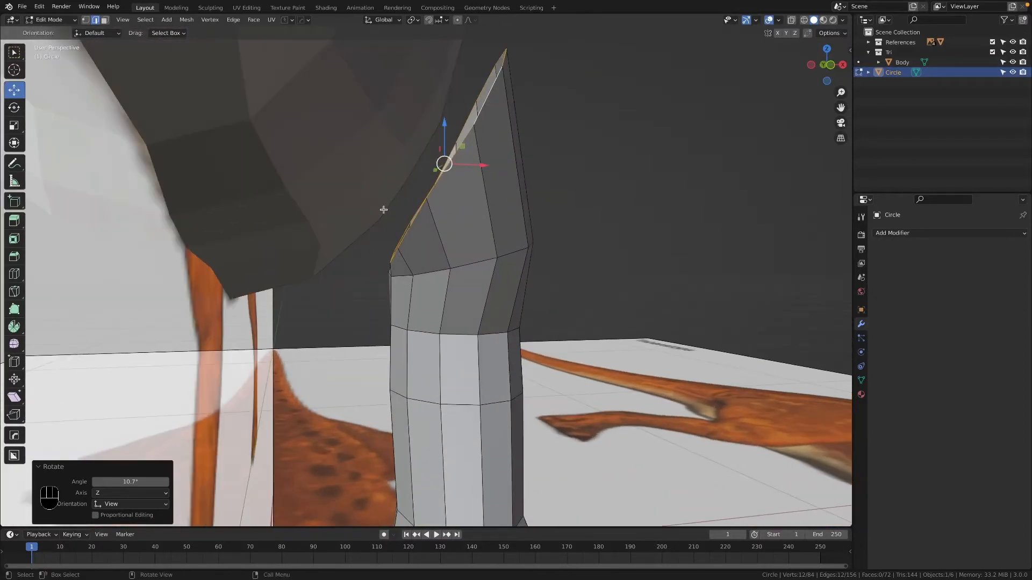
pyautogui.moveTo(496, 304); pyautogui.dragTo(522, 303, button='middle')
pyautogui.moveTo(450, 295); pyautogui.dragTo(396, 167, button='middle')
pyautogui.moveTo(393, 239); pyautogui.dragTo(453, 323, button='middle')
pyautogui.press('`')
pyautogui.click(510, 320)
pyautogui.scroll(-4, 529, 312)
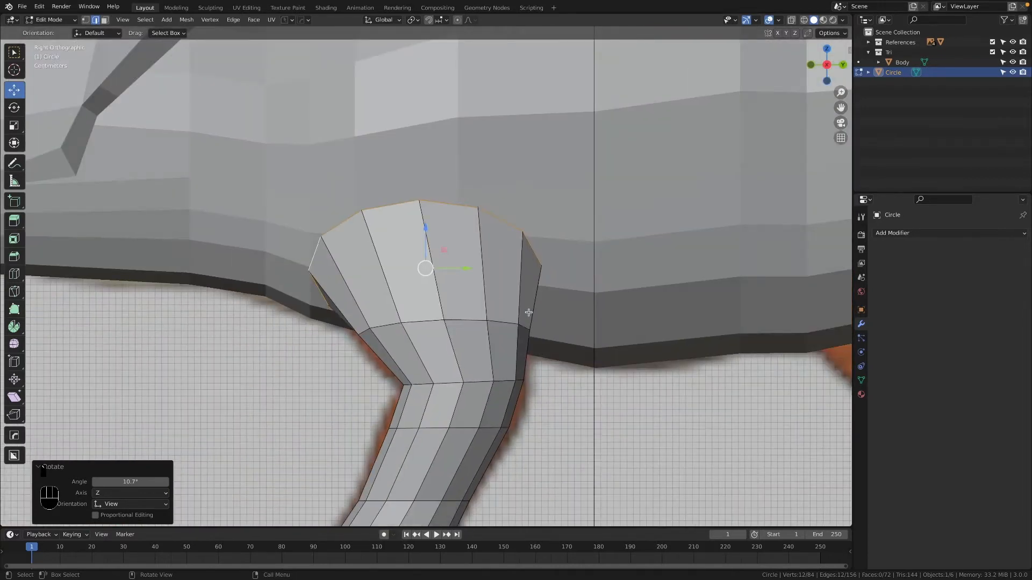
pyautogui.scroll(4, 443, 224)
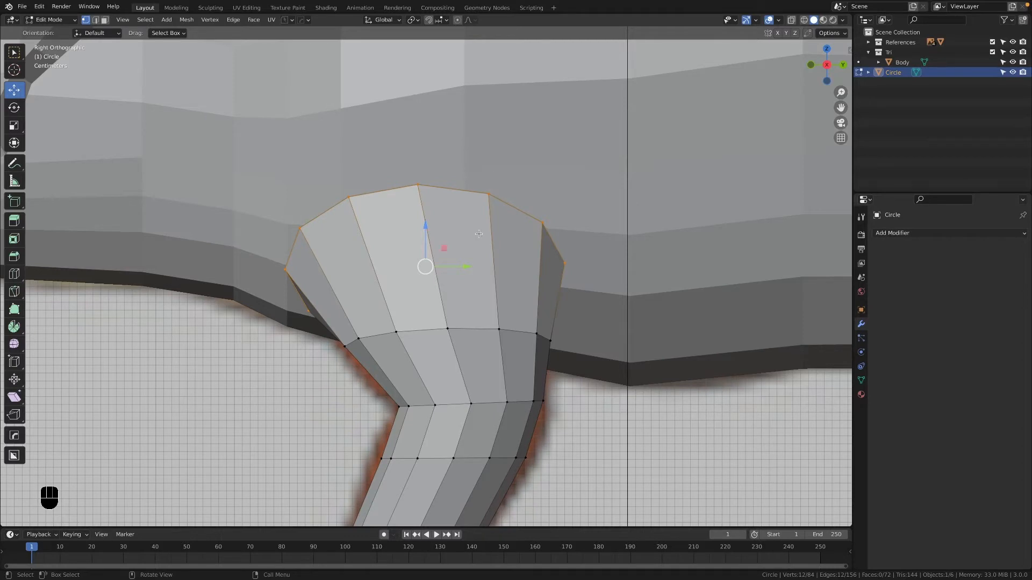
pyautogui.scroll(-3, 468, 203)
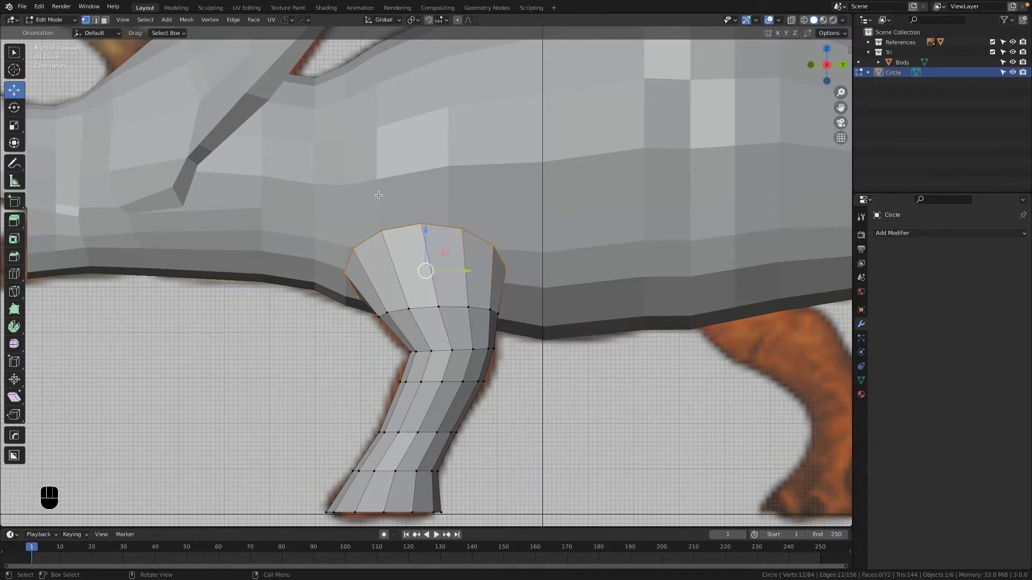
pyautogui.moveTo(412, 276); pyautogui.dragTo(456, 246, button='middle')
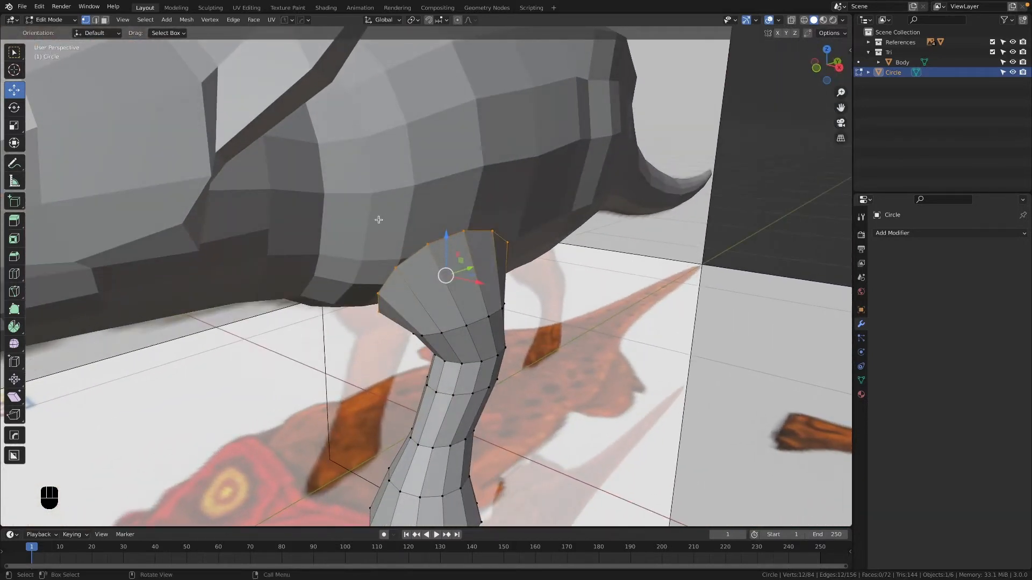
pyautogui.moveTo(461, 283); pyautogui.dragTo(539, 313, button='middle')
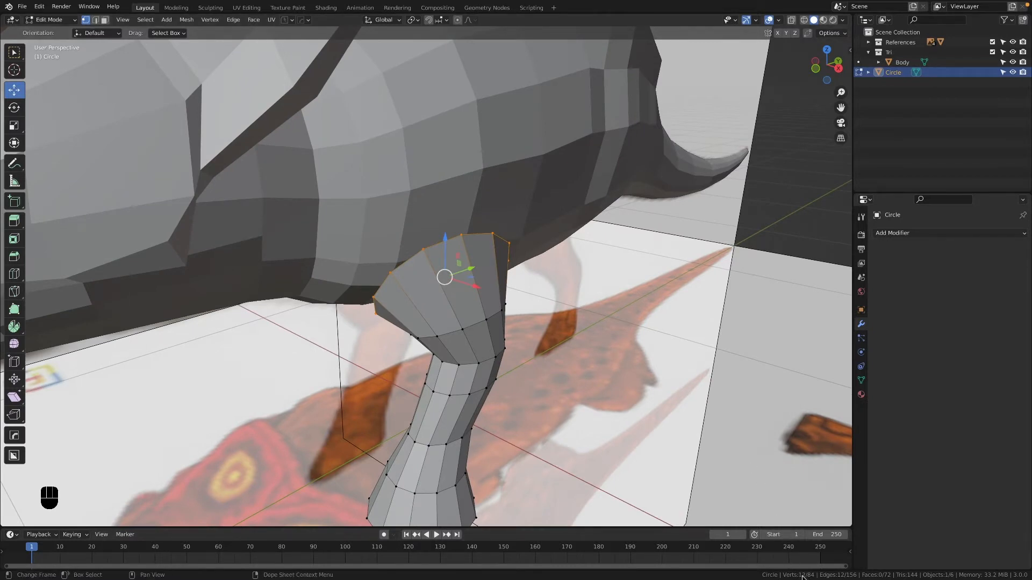
pyautogui.moveTo(446, 290); pyautogui.dragTo(433, 267, button='middle')
pyautogui.scroll(3, 432, 266)
pyautogui.scroll(-2, 433, 266)
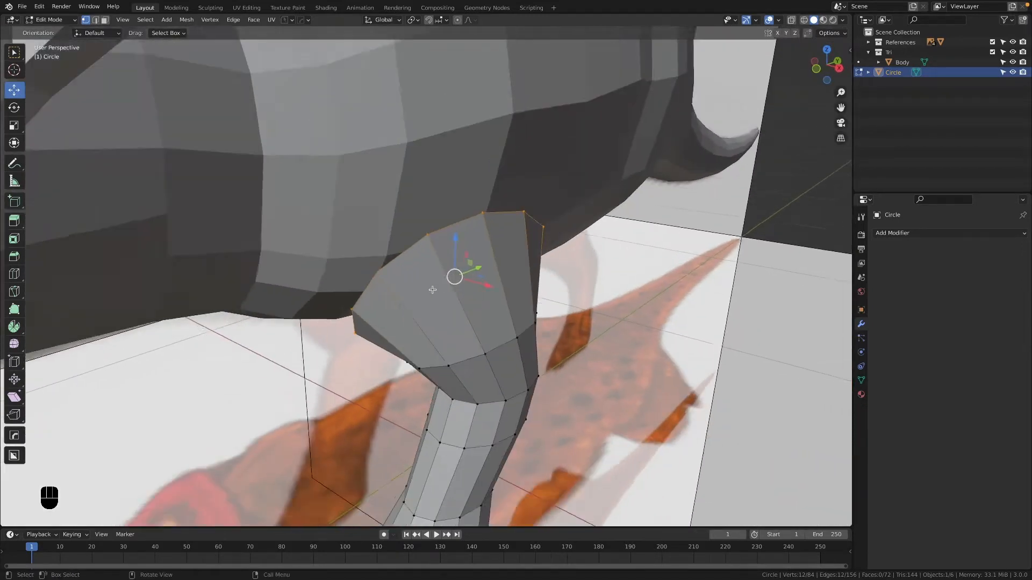
# - Leave the leg mesh and open the Body object for mesh editing near the top of the leg
pyautogui.press('Tab')
pyautogui.click(453, 200)
pyautogui.press('Tab')
pyautogui.moveTo(451, 199); pyautogui.dragTo(473, 222, button='middle')
pyautogui.scroll(4, 451, 202)
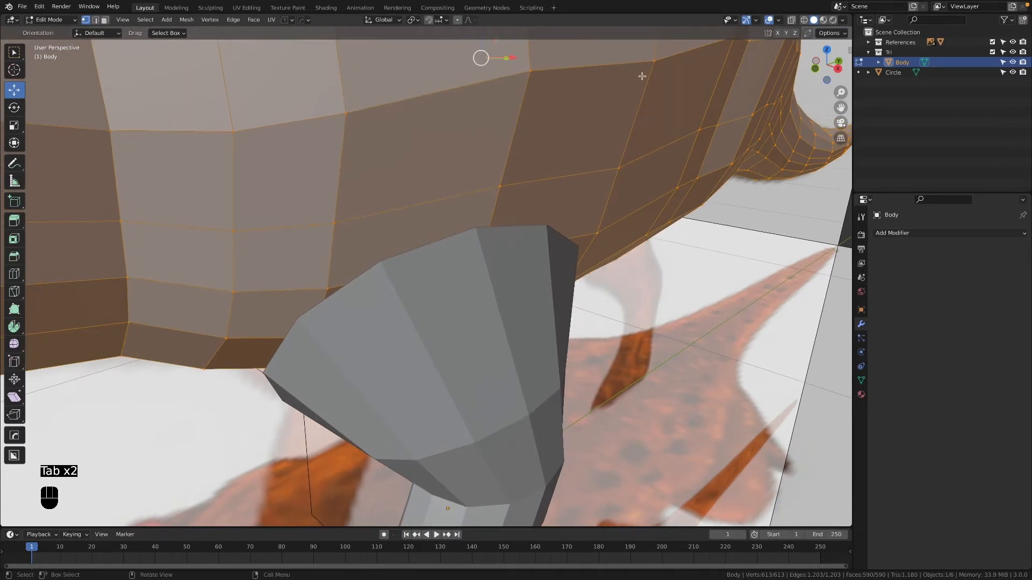
# - Delete the body vertex just above the leg to open a hole for attaching it
pyautogui.scroll(-3, 345, 279)
pyautogui.moveTo(457, 233); pyautogui.dragTo(485, 267, button='middle')
pyautogui.click(447, 236)
pyautogui.scroll(2, 387, 292)
pyautogui.moveTo(422, 242)
pyautogui.mouseDown(button='middle')
pyautogui.moveTo(467, 212)
pyautogui.moveTo(417, 229)
pyautogui.mouseUp(button='middle')
pyautogui.moveTo(444, 286); pyautogui.dragTo(474, 272, button='middle')
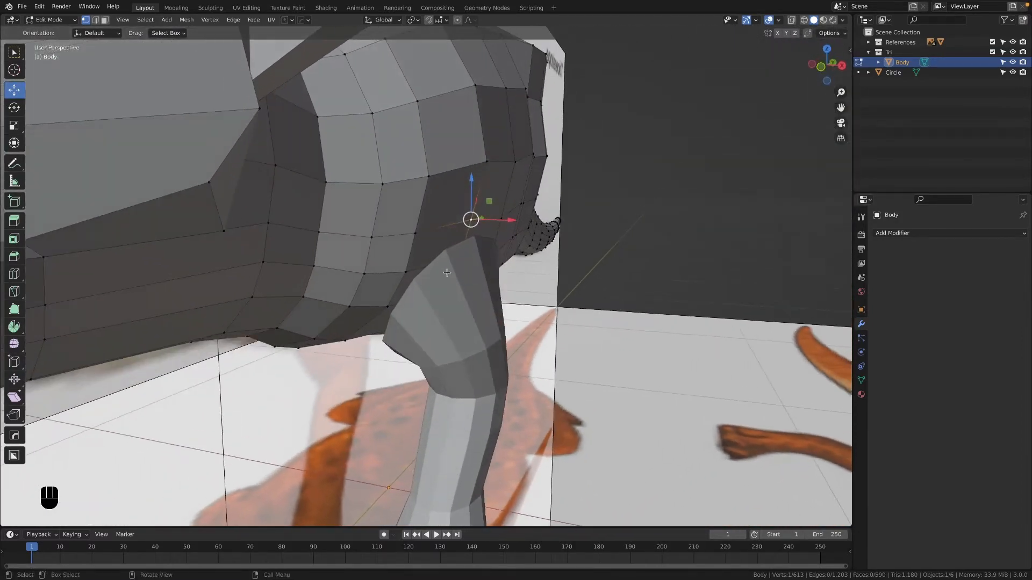
pyautogui.press('`')
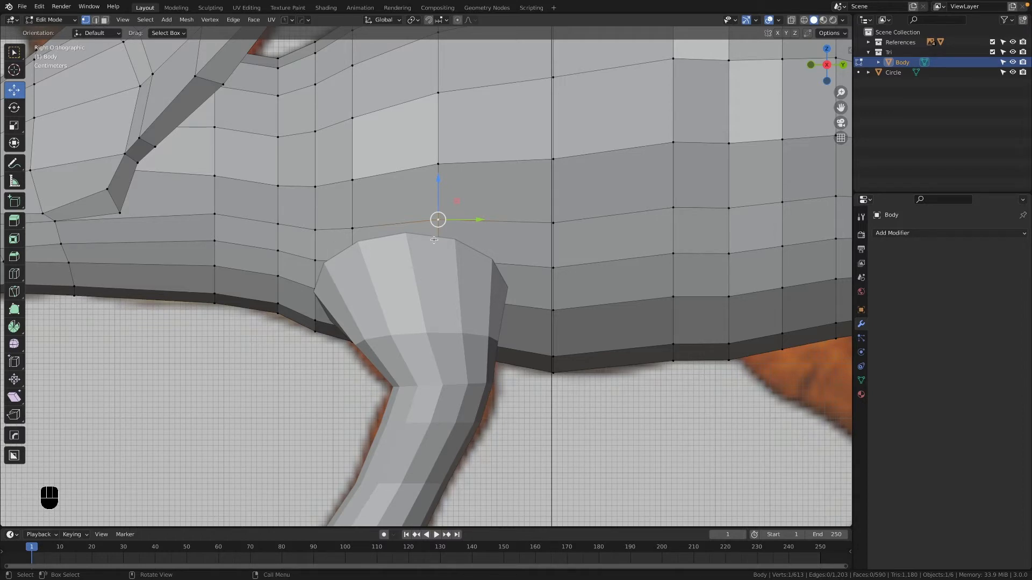
pyautogui.press('x')
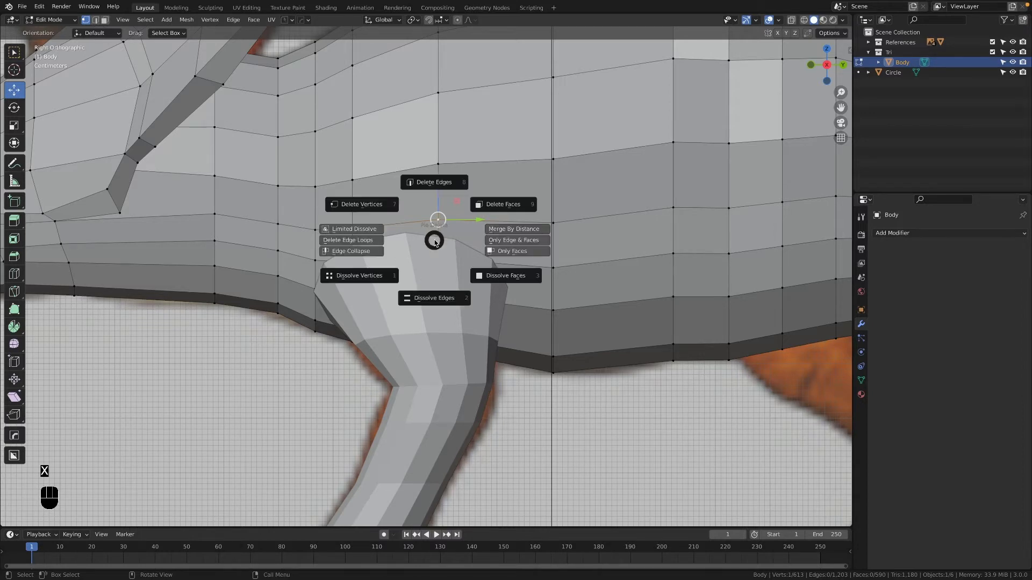
pyautogui.click(361, 205)
# - Select the boundary loop of the body hole and check its vertex count
pyautogui.moveTo(400, 250); pyautogui.dragTo(419, 306, button='middle')
pyautogui.moveTo(366, 254); pyautogui.dragTo(370, 407, button='middle')
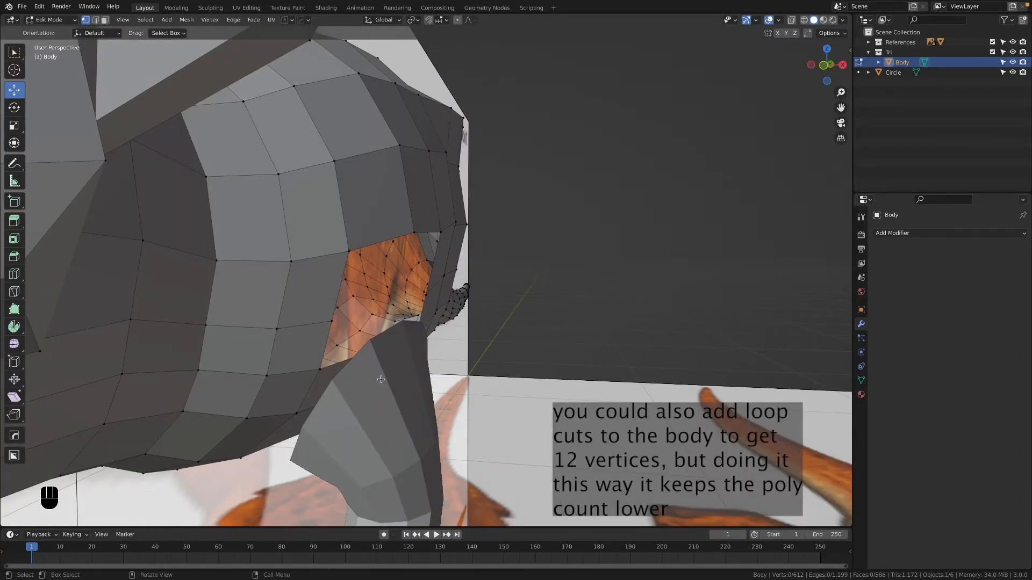
pyautogui.moveTo(406, 256); pyautogui.dragTo(364, 234, button='middle')
pyautogui.keyDown('alt'); pyautogui.click(371, 244); pyautogui.keyUp('alt')
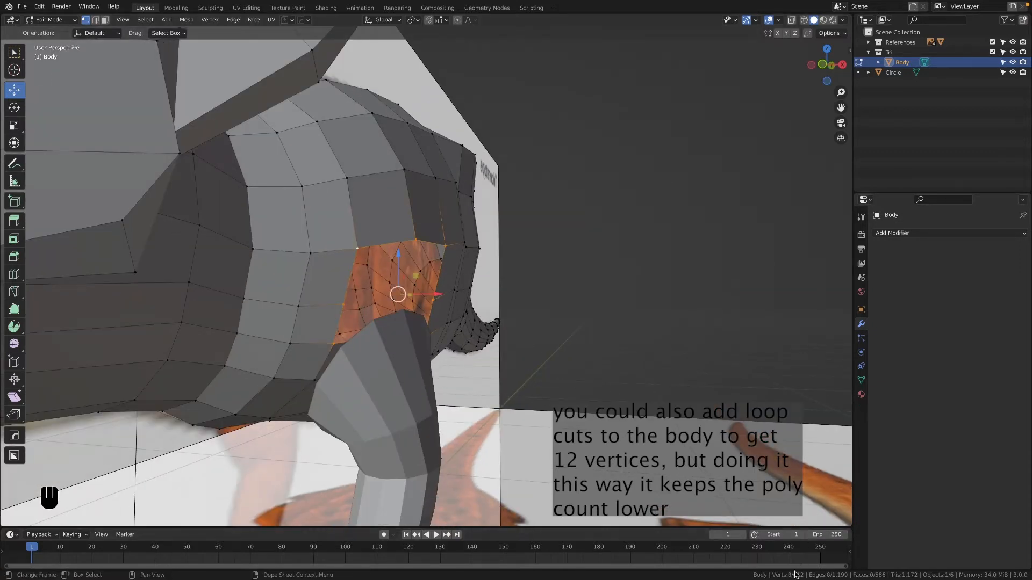
pyautogui.moveTo(553, 403); pyautogui.dragTo(494, 413, button='middle')
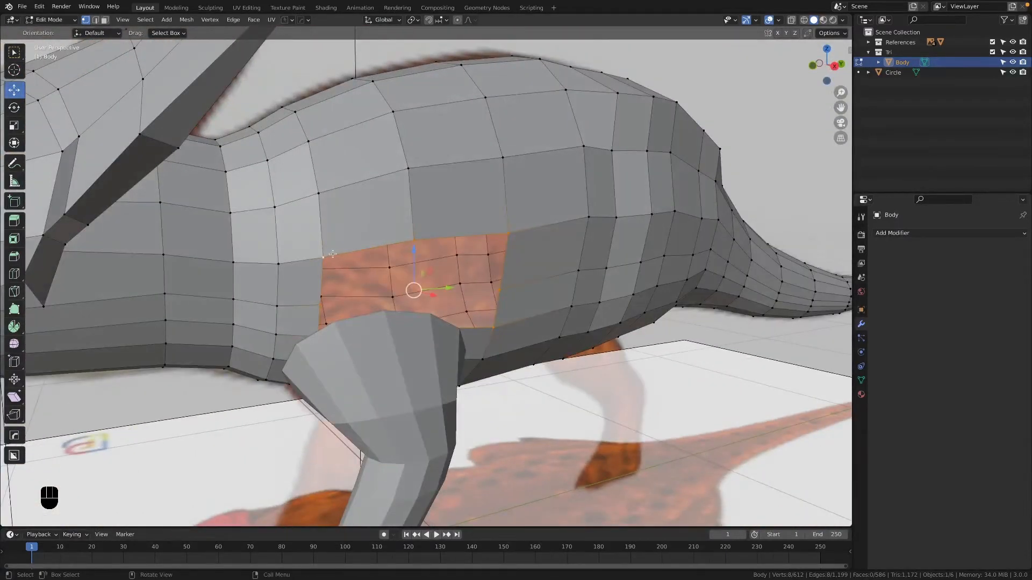
# - Delete the vertex in the middle of the hole's upper edge and select the enlarged hole's boundary to count its vertices
pyautogui.click(411, 240)
pyautogui.press('x')
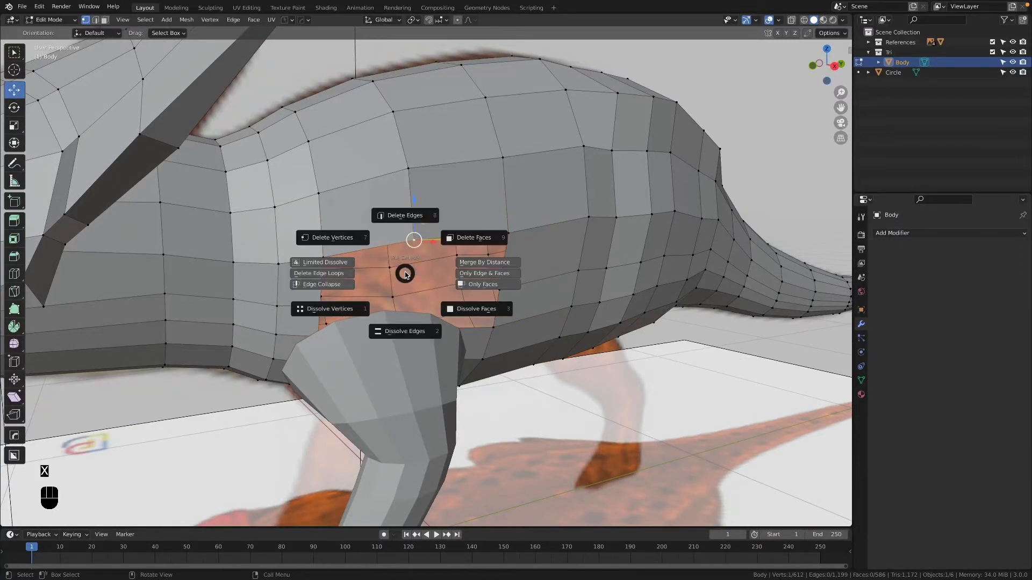
pyautogui.click(397, 267)
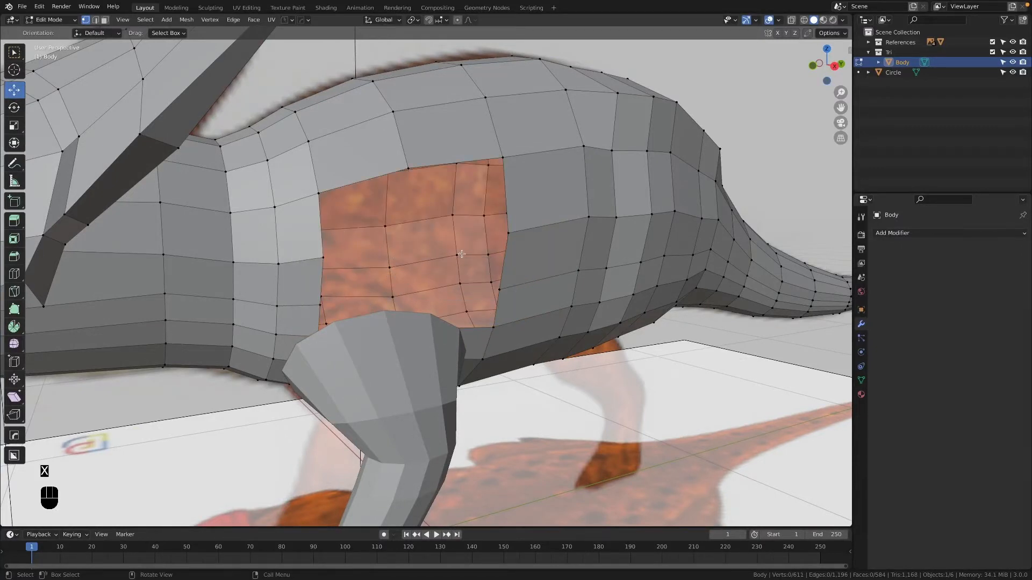
pyautogui.moveTo(461, 253); pyautogui.dragTo(465, 267, button='middle')
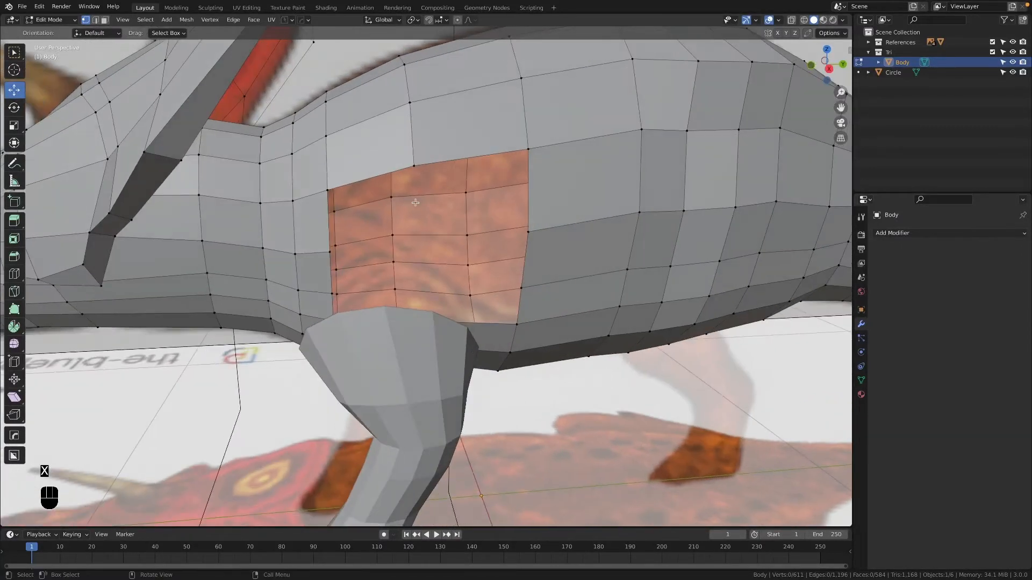
pyautogui.keyDown('alt'); pyautogui.keyDown('shift'); pyautogui.click(465, 269); pyautogui.keyUp('shift'); pyautogui.keyUp('alt')
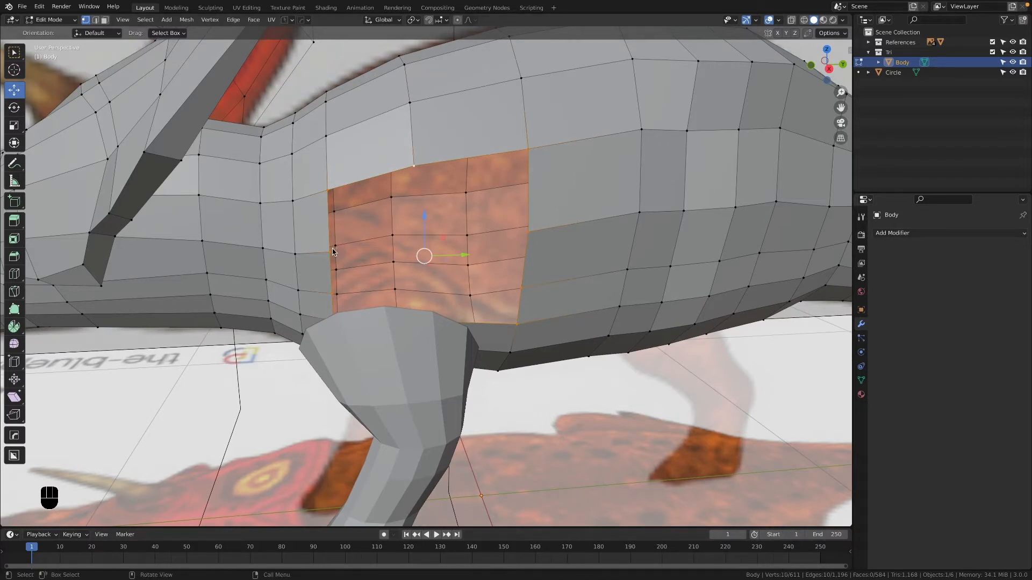
# - Delete a vertex on the hole's front edge and reselect the full boundary loop to compare it with the leg's opening
pyautogui.press('x')
pyautogui.click(342, 263)
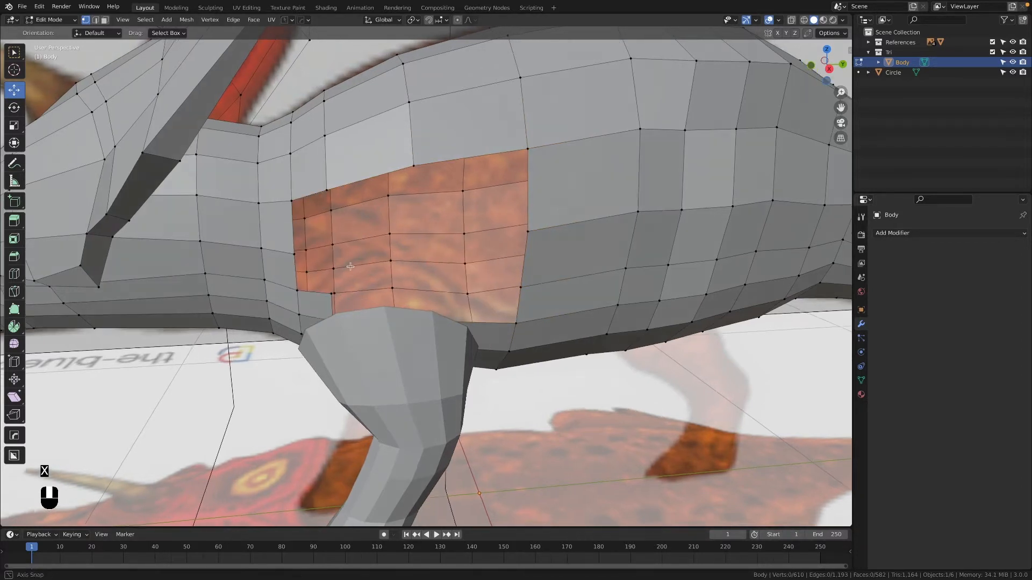
pyautogui.moveTo(342, 263); pyautogui.dragTo(424, 217, button='middle')
pyautogui.keyDown('alt'); pyautogui.keyDown('shift'); pyautogui.click(447, 176); pyautogui.keyUp('shift'); pyautogui.keyUp('alt')
pyautogui.keyDown('alt'); pyautogui.keyDown('shift'); pyautogui.click(396, 166); pyautogui.keyUp('shift'); pyautogui.keyUp('alt')
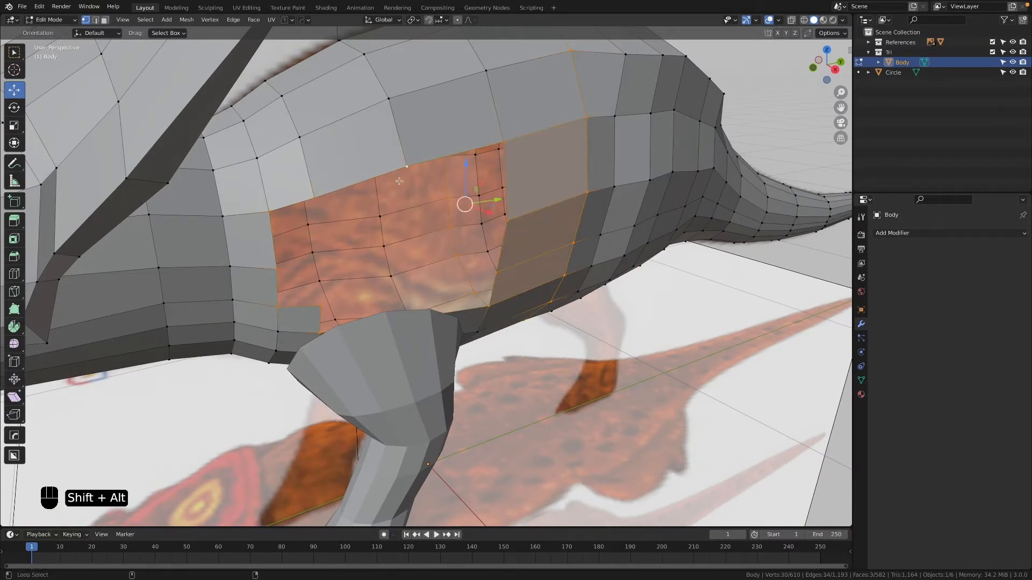
pyautogui.moveTo(530, 232); pyautogui.dragTo(511, 209, button='middle')
pyautogui.keyDown('alt'); pyautogui.keyDown('shift'); pyautogui.click(516, 189); pyautogui.keyUp('shift'); pyautogui.keyUp('alt')
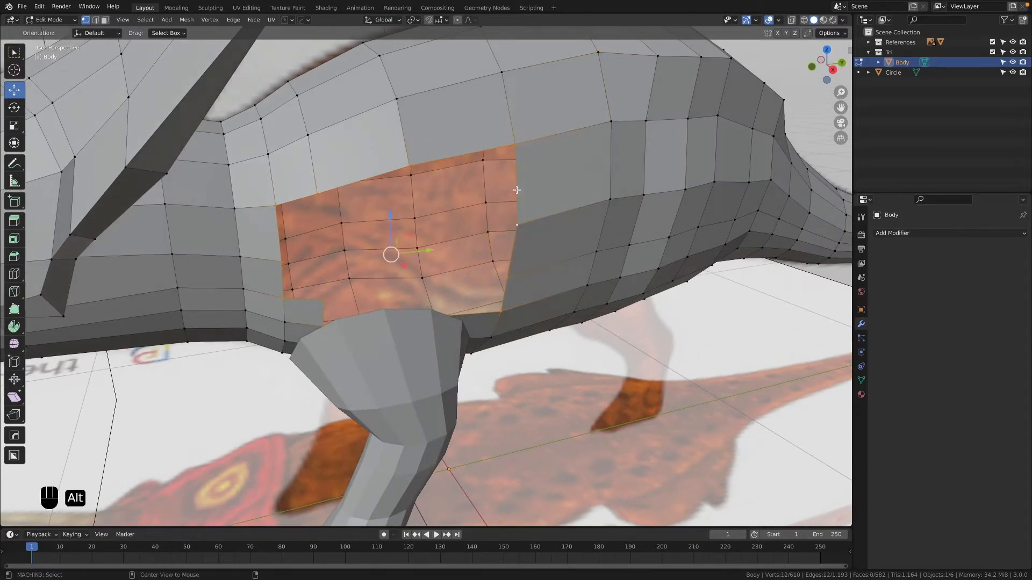
pyautogui.moveTo(282, 374); pyautogui.dragTo(337, 368, button='middle')
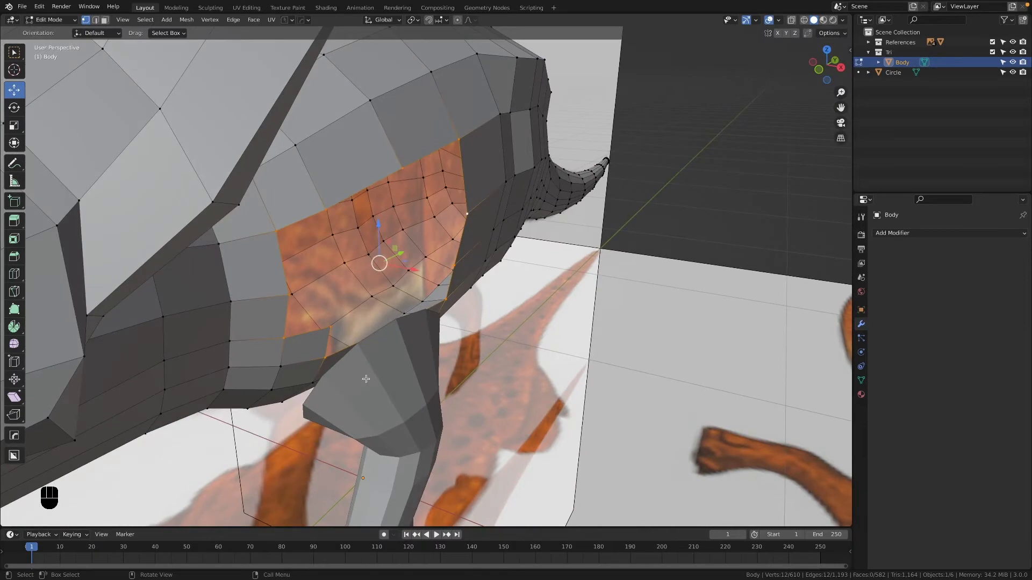
pyautogui.moveTo(485, 248); pyautogui.dragTo(427, 149, button='middle')
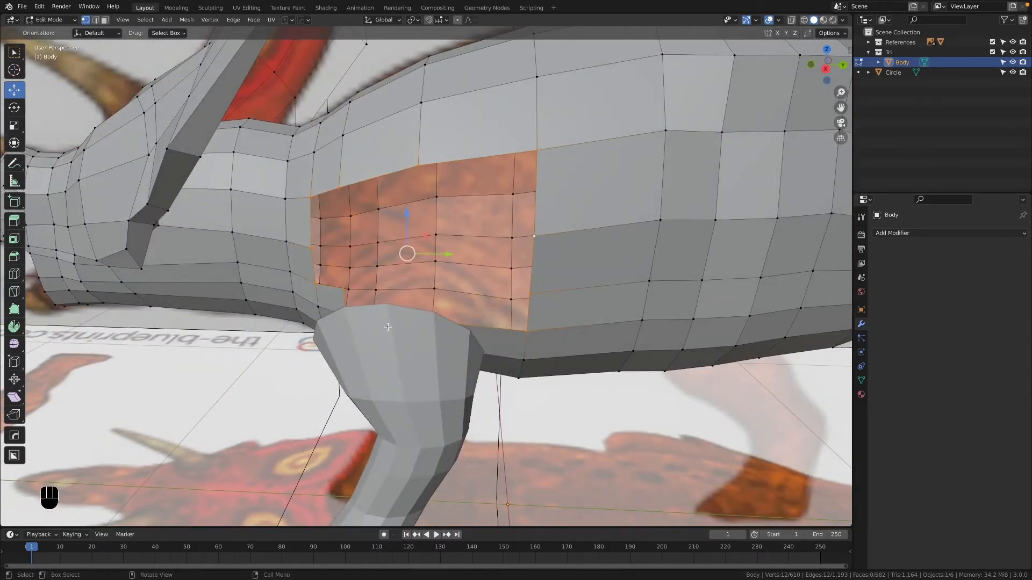
# - Undo the two extra vertex deletions around the hole above the leg
pyautogui.scroll(-4, 387, 326)
pyautogui.press('super+z')
pyautogui.press('super+z')
pyautogui.press('super+z')
pyautogui.press('super+z')
pyautogui.press('super+z')
pyautogui.press('super+z')
pyautogui.press('super+z')
# - Examine the body hole against the leg's top opening from the side and in perspective
pyautogui.moveTo(423, 279)
pyautogui.mouseDown(button='middle')
pyautogui.moveTo(480, 321)
pyautogui.moveTo(431, 272)
pyautogui.mouseUp(button='middle')
pyautogui.scroll(5, 471, 289)
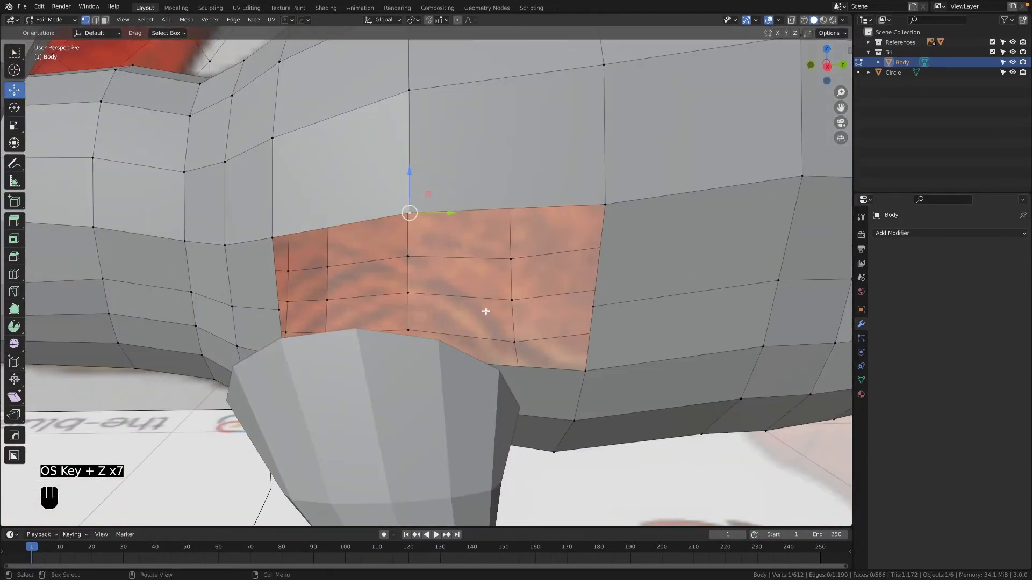
pyautogui.press('`')
pyautogui.keyDown('shift'); pyautogui.moveTo(305, 454); pyautogui.dragTo(347, 374, button='middle'); pyautogui.keyUp('shift')
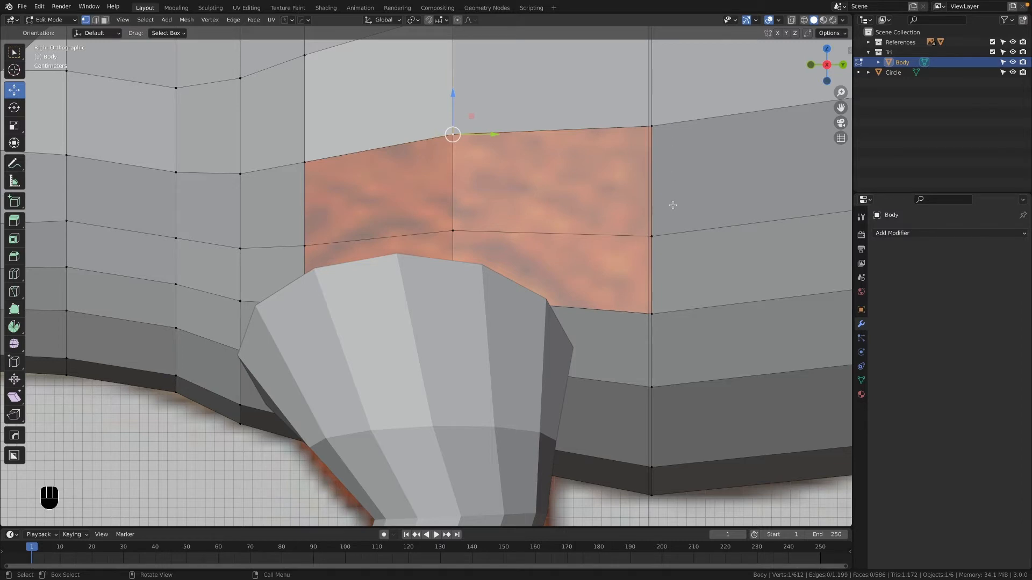
pyautogui.moveTo(322, 333); pyautogui.dragTo(379, 343, button='middle')
pyautogui.moveTo(369, 386); pyautogui.dragTo(375, 394, button='middle')
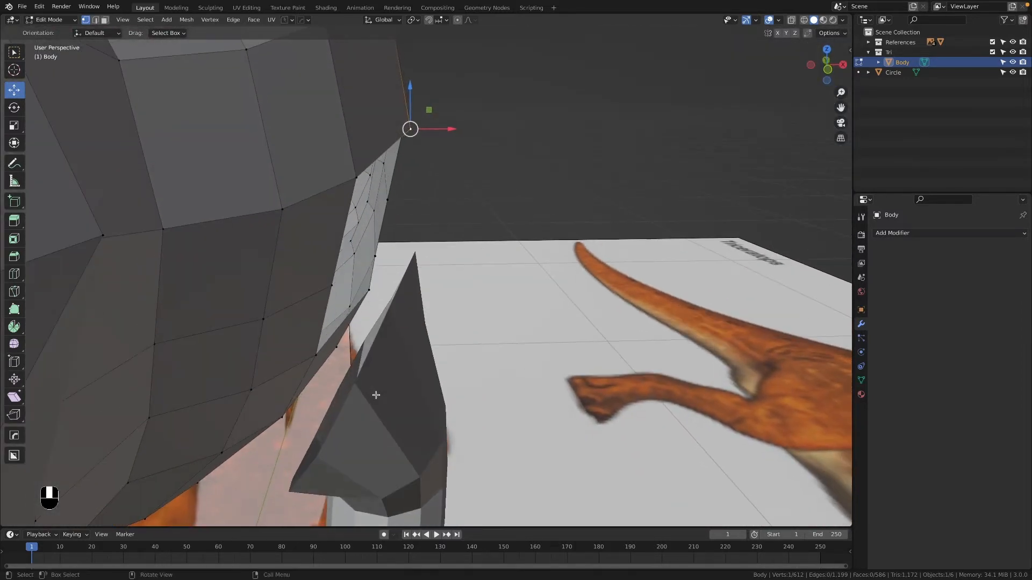
pyautogui.moveTo(389, 354); pyautogui.dragTo(361, 365, button='middle')
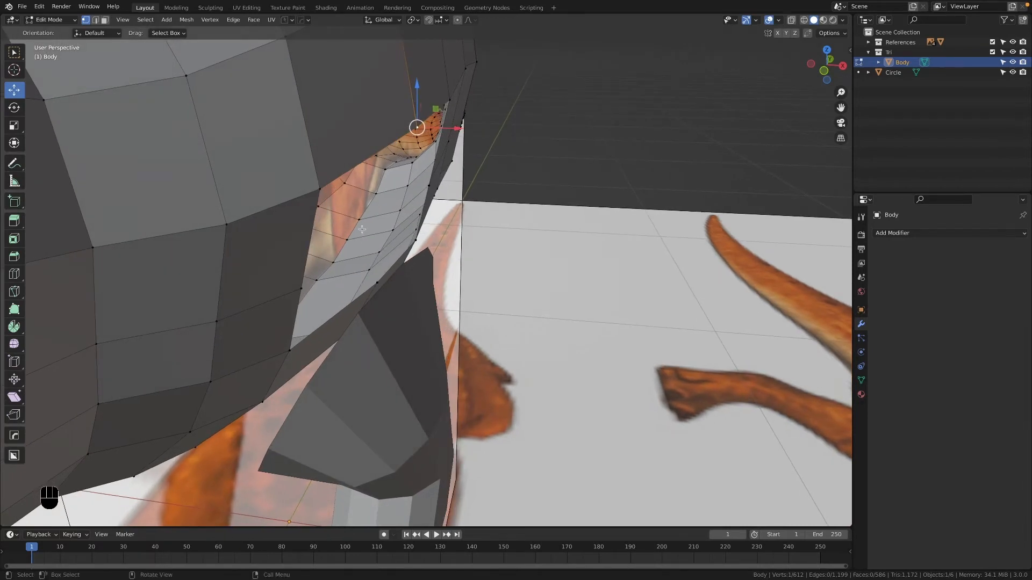
pyautogui.moveTo(296, 241); pyautogui.dragTo(364, 317, button='middle')
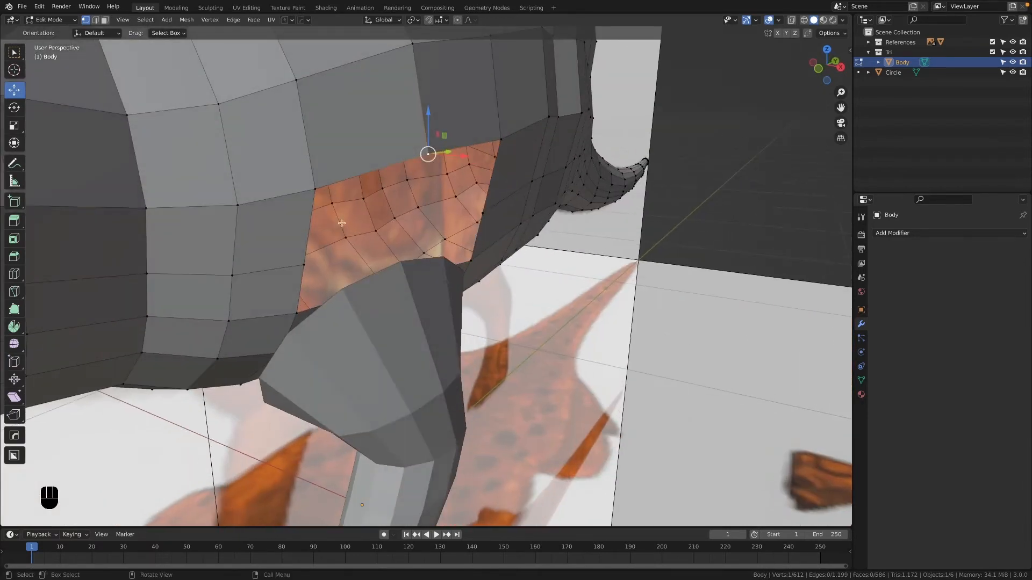
# - Delete the body vertices on the side of the centre line opposite the leg, selecting them through the mesh from the top view
pyautogui.moveTo(451, 269); pyautogui.dragTo(419, 271, button='middle')
pyautogui.press('`')
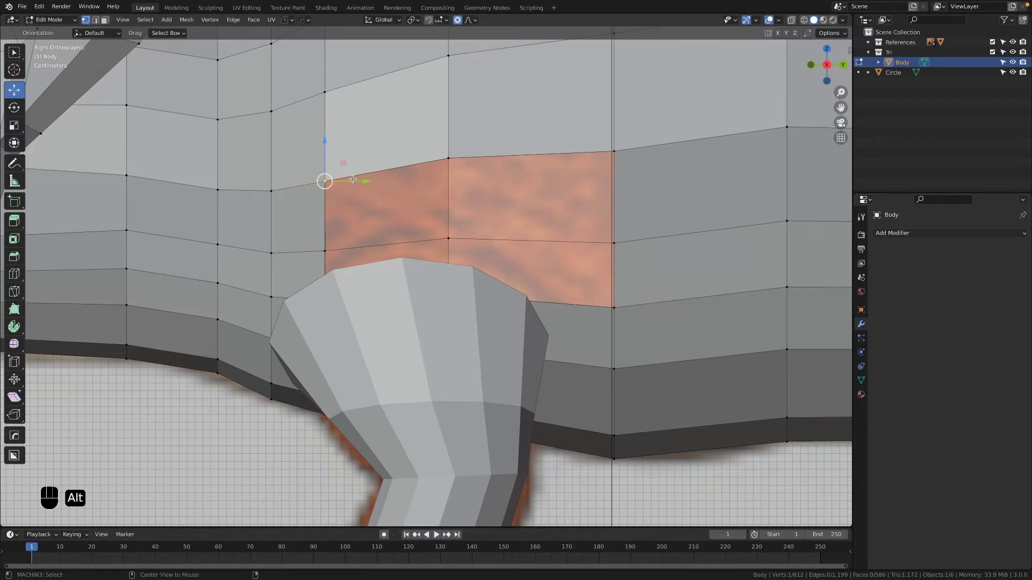
pyautogui.hotkey('alt', 'z')
pyautogui.hotkey('alt', 'z')
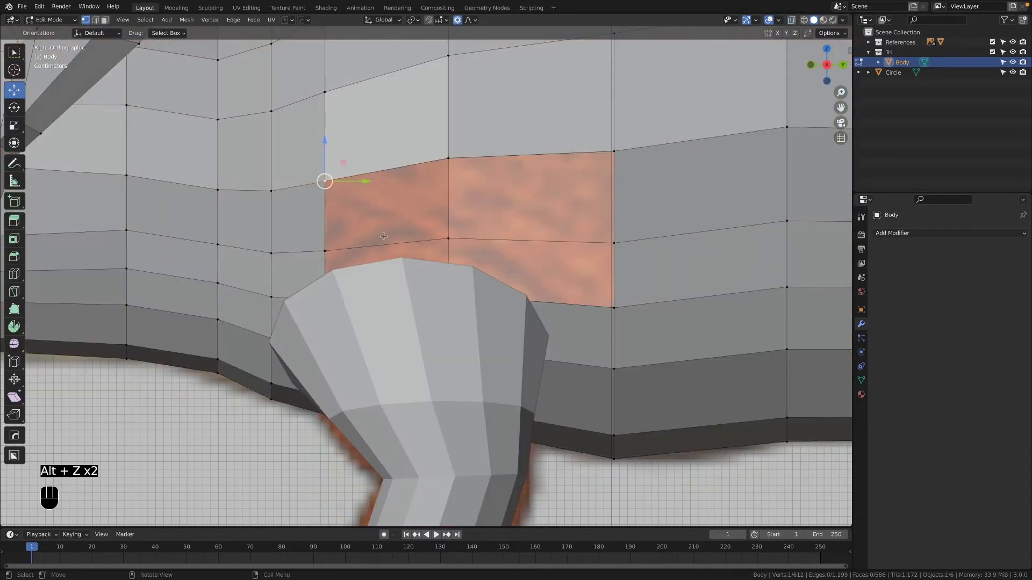
pyautogui.press('`')
pyautogui.scroll(-10, 418, 292)
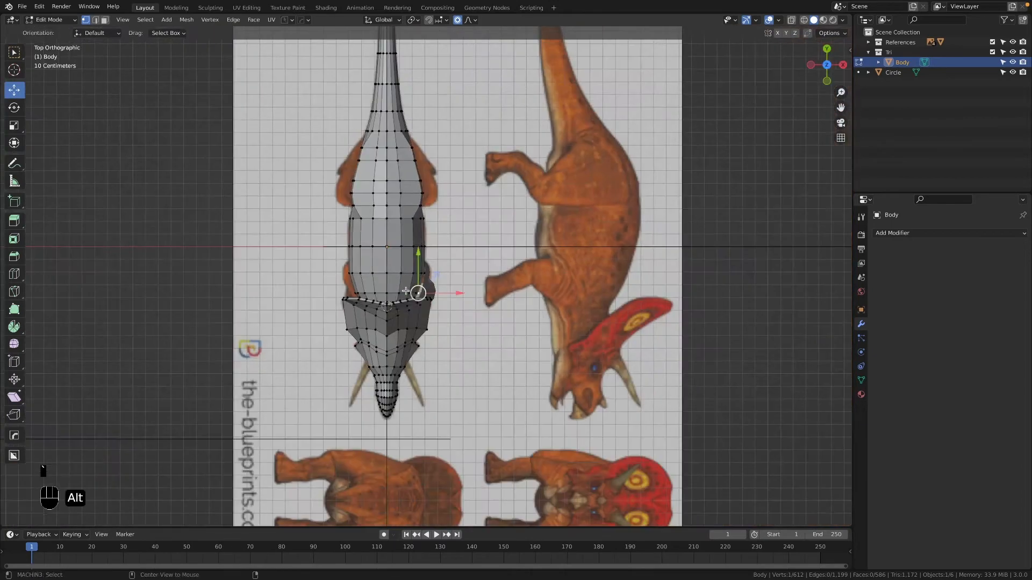
pyautogui.hotkey('alt', 'z')
pyautogui.scroll(-5, 417, 292)
pyautogui.moveTo(352, 84); pyautogui.dragTo(407, 435)
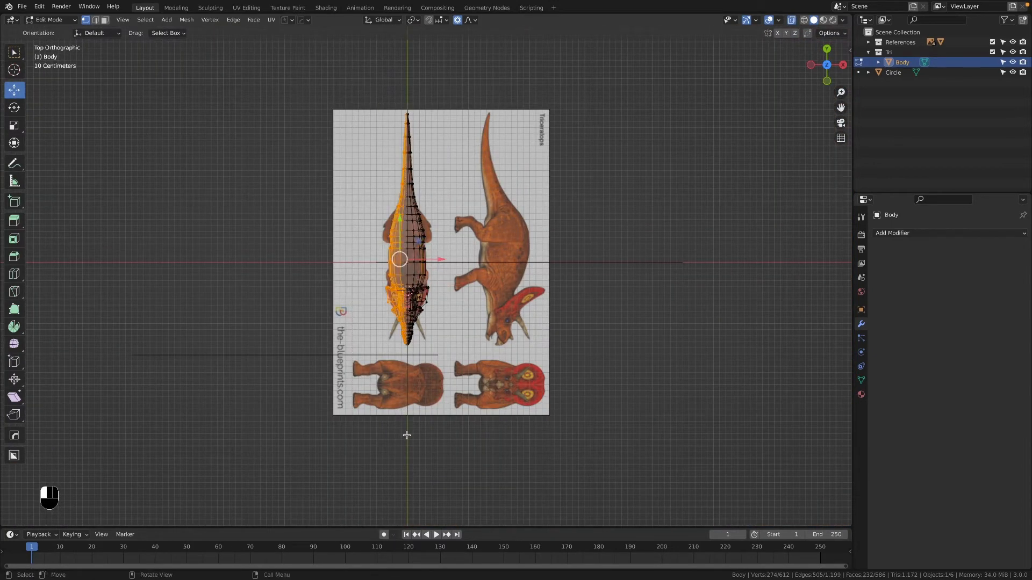
pyautogui.press('x')
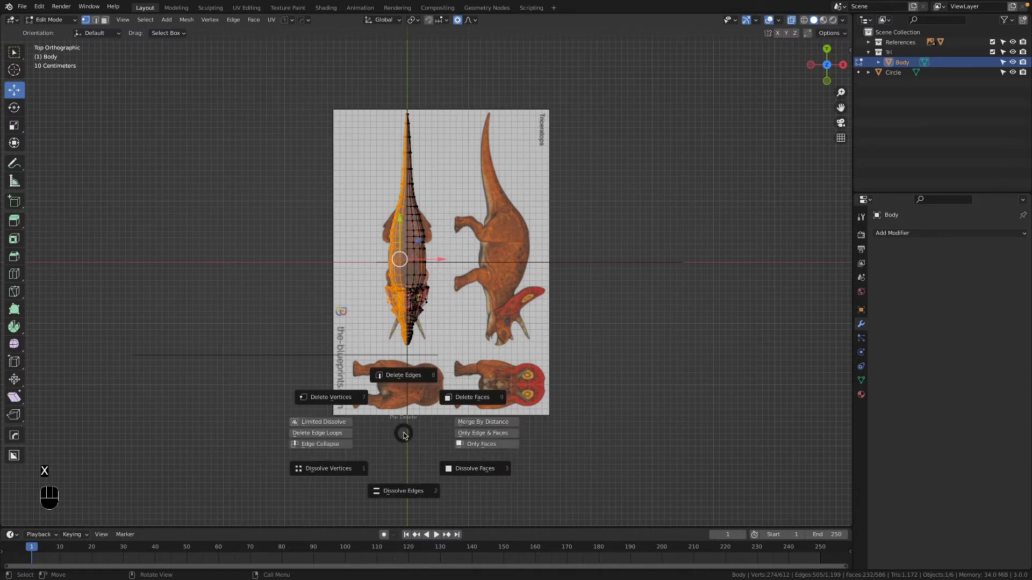
pyautogui.click(326, 384)
# - Move the hole's lower front corner and the body vertex just ahead of it forward and down, using a larger proportional editing radius
pyautogui.press('KP_3')
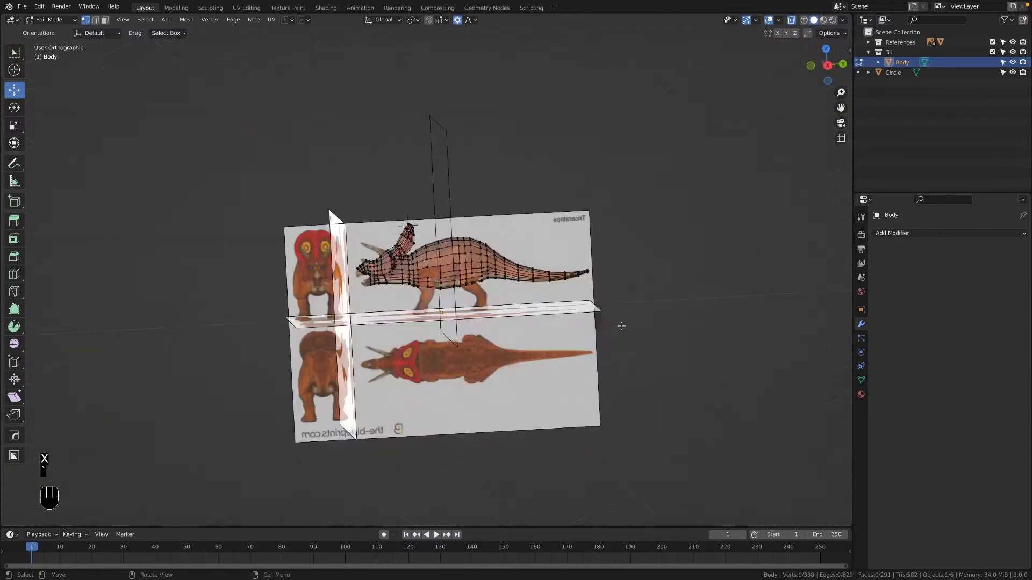
pyautogui.scroll(6, 454, 296)
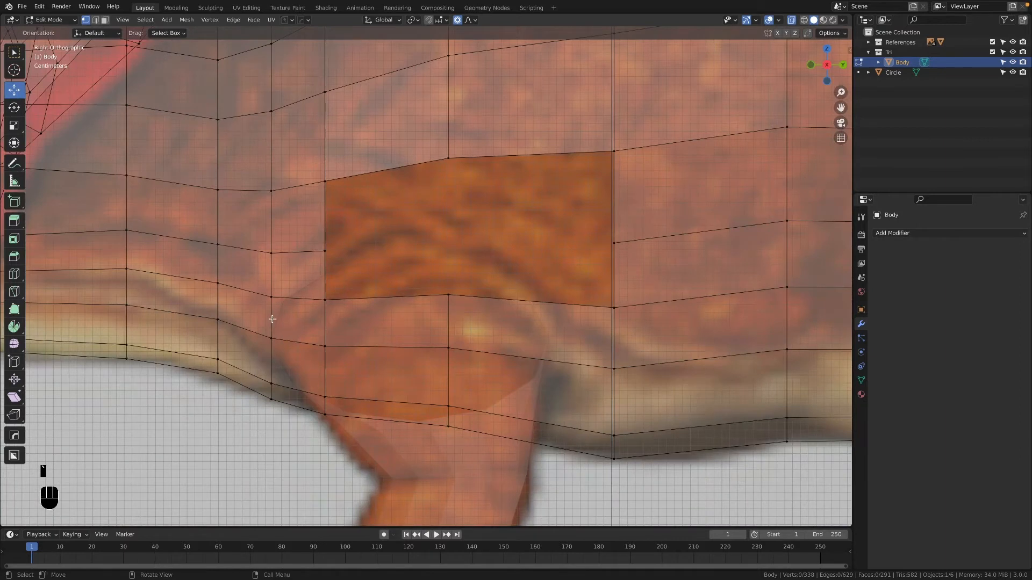
pyautogui.hotkey('alt', 'z')
pyautogui.hotkey('alt', 'z')
pyautogui.click(324, 299)
pyautogui.press('g')
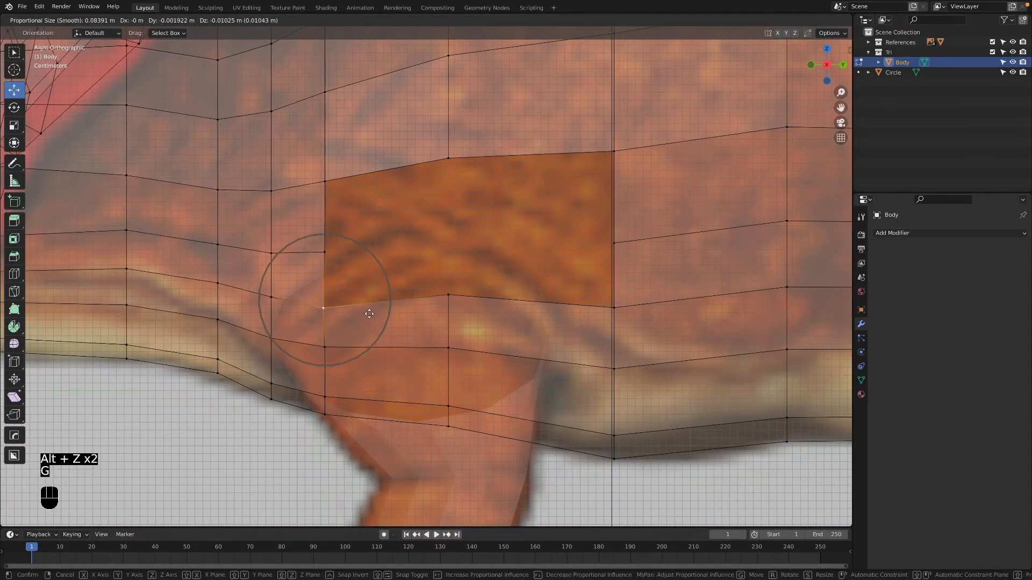
pyautogui.scroll(-6, 361, 317)
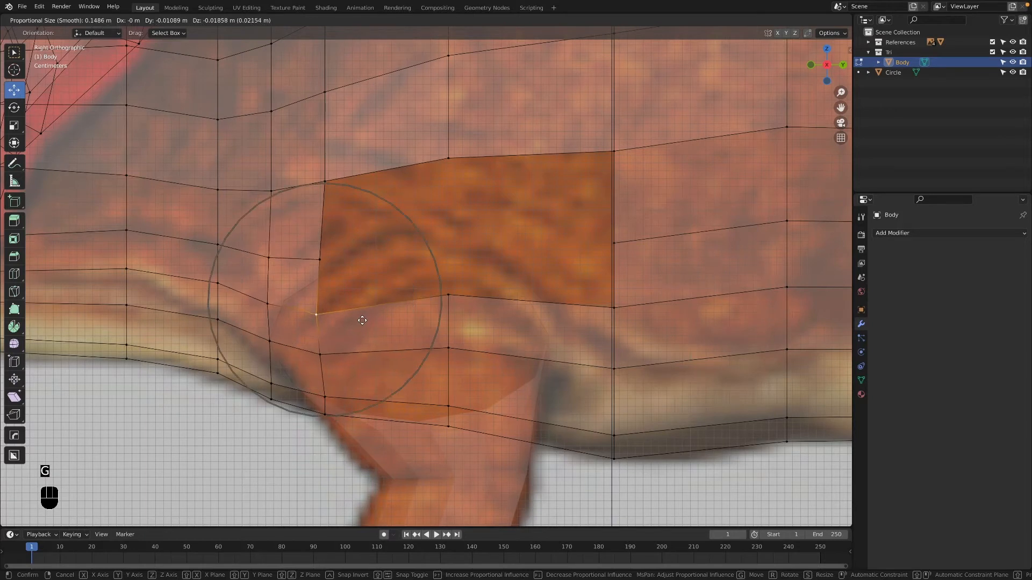
pyautogui.click(330, 322)
pyautogui.click(252, 305)
pyautogui.press('g')
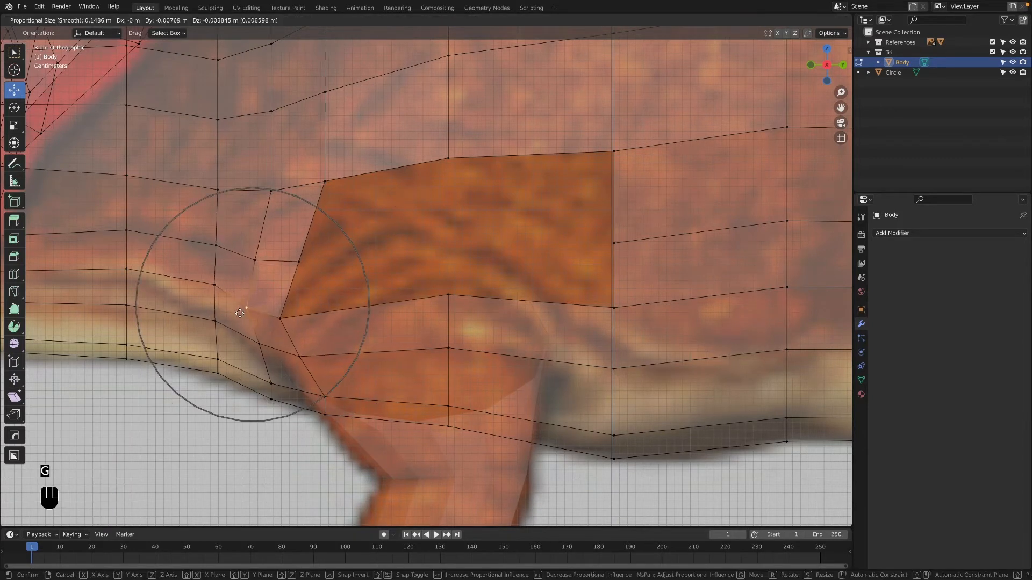
pyautogui.click(237, 314)
# - Lower the midpoint of the hole's lower edge and the body vertex directly beneath it
pyautogui.click(448, 349)
pyautogui.press('g')
pyautogui.click(463, 359)
pyautogui.click(445, 305)
pyautogui.press('g')
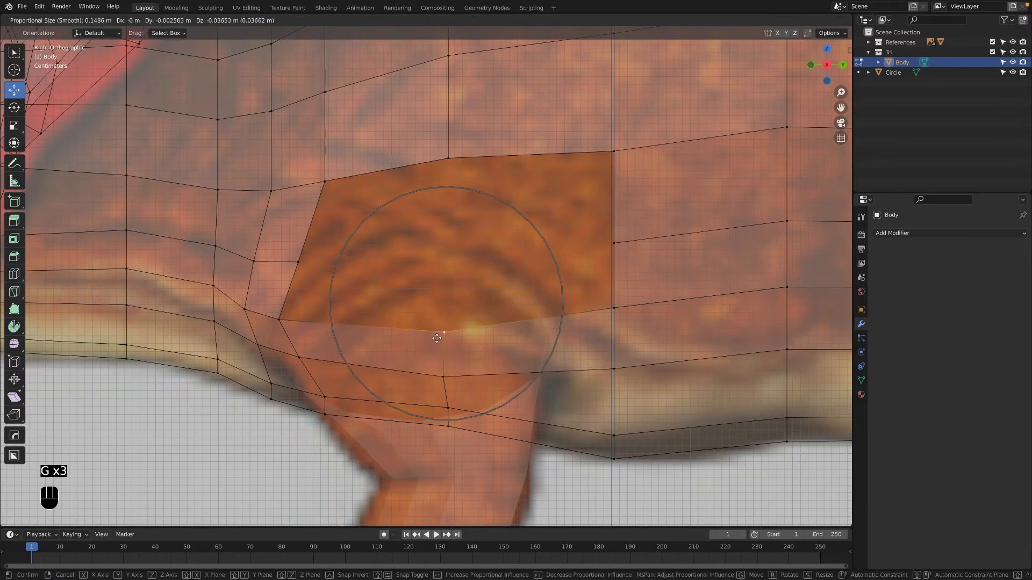
pyautogui.click(436, 342)
# - Shift the midpoint of the hole's upper edge forward and pull the upper rear corner forward and down to round the opening
pyautogui.click(448, 157)
pyautogui.press('g')
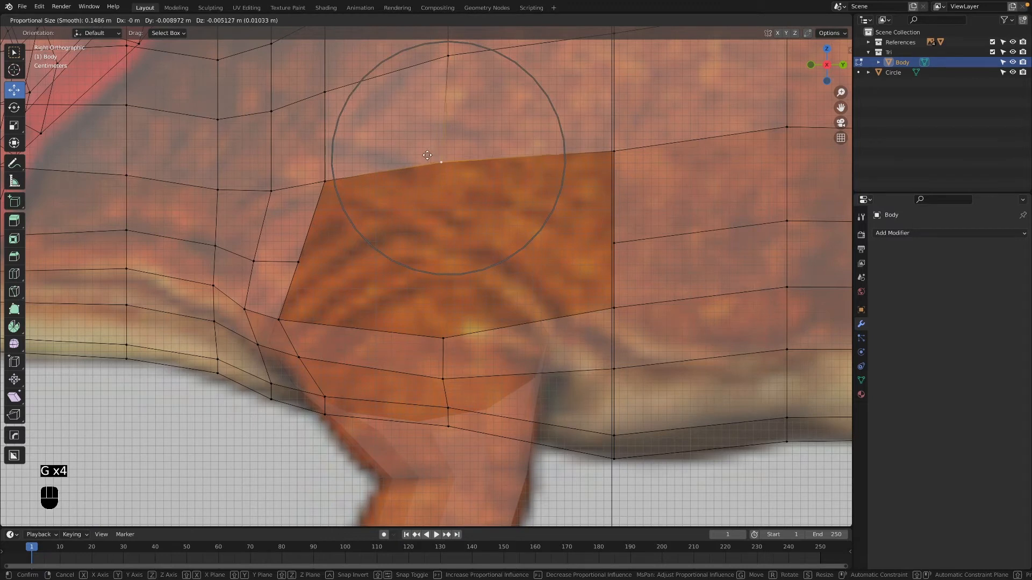
pyautogui.click(423, 160)
pyautogui.click(614, 152)
pyautogui.press('g')
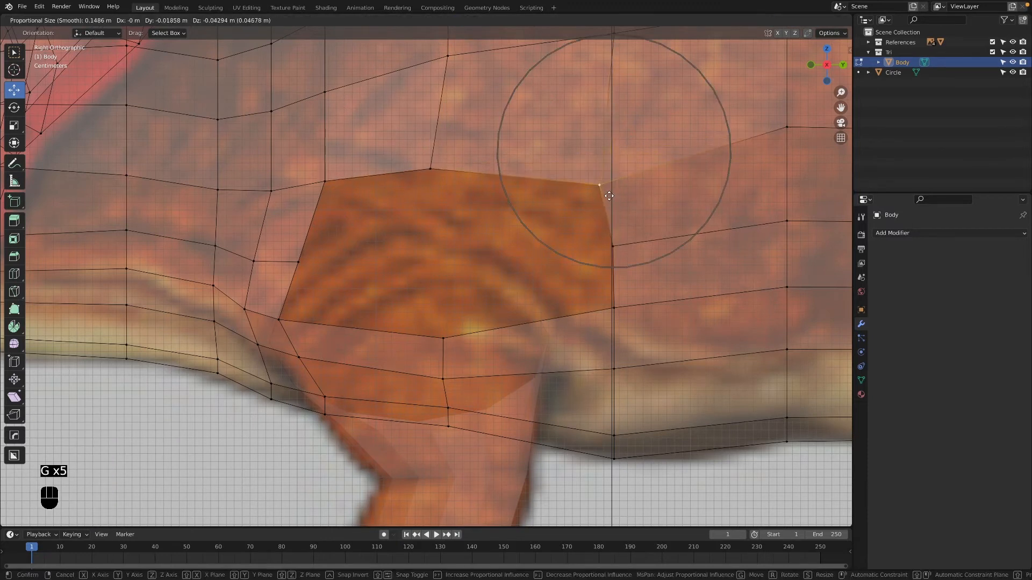
pyautogui.click(607, 192)
# - Move the hole's lower rear corner forward and down, and lower the midpoint of its lower edge a little further
pyautogui.click(614, 307)
pyautogui.press('g')
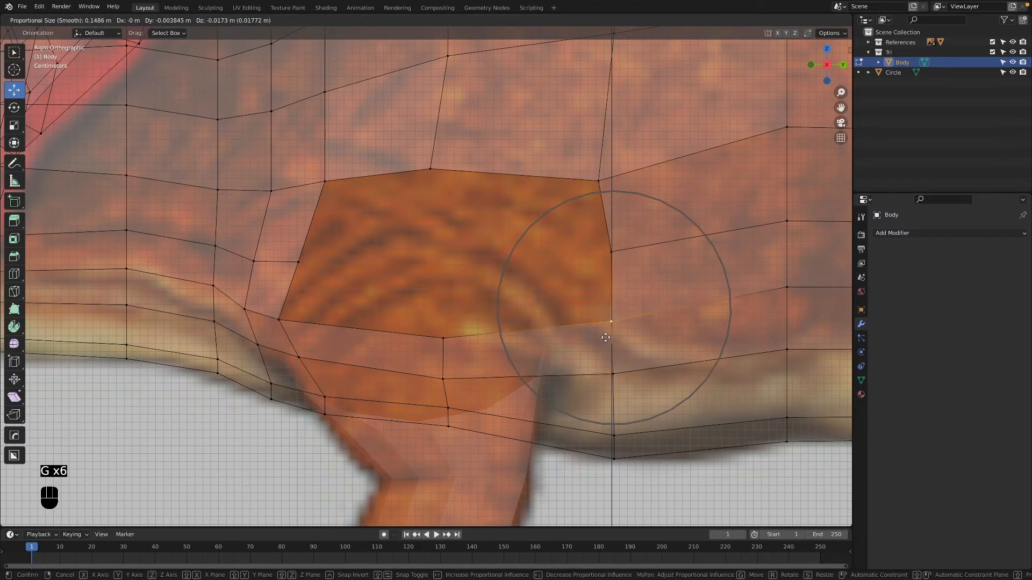
pyautogui.click(593, 346)
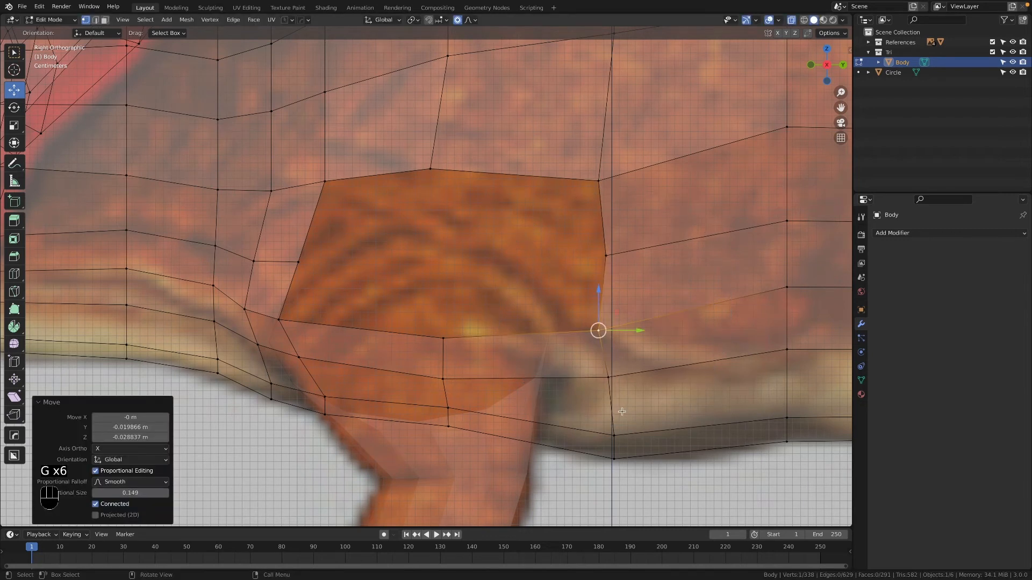
pyautogui.press('g')
pyautogui.click(469, 366)
pyautogui.click(443, 352)
pyautogui.press('g')
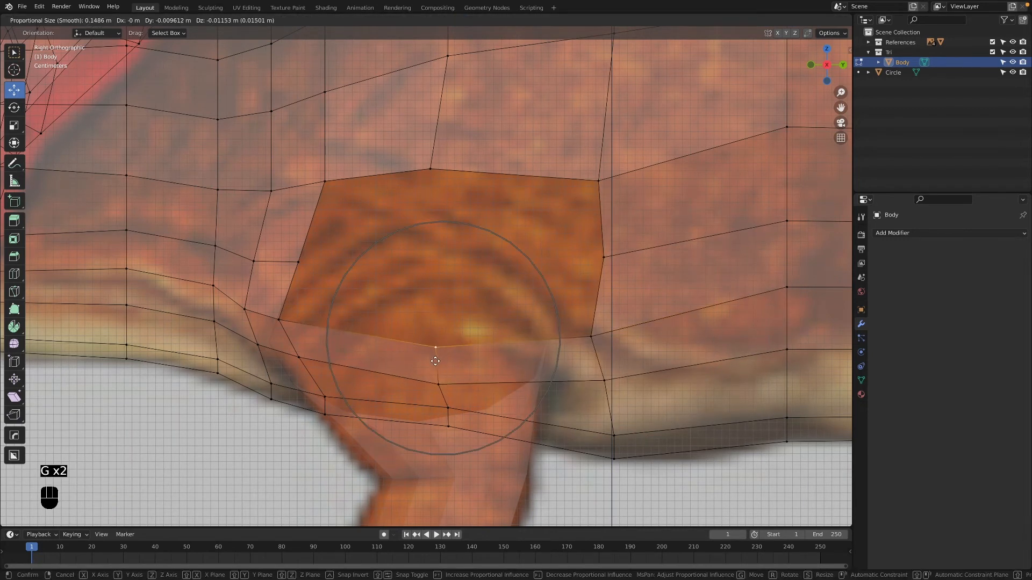
pyautogui.click(436, 360)
# - Nudge the two body vertices beneath the hole's lower front corner forward toward the leg's front outline
pyautogui.click(324, 397)
pyautogui.press('g')
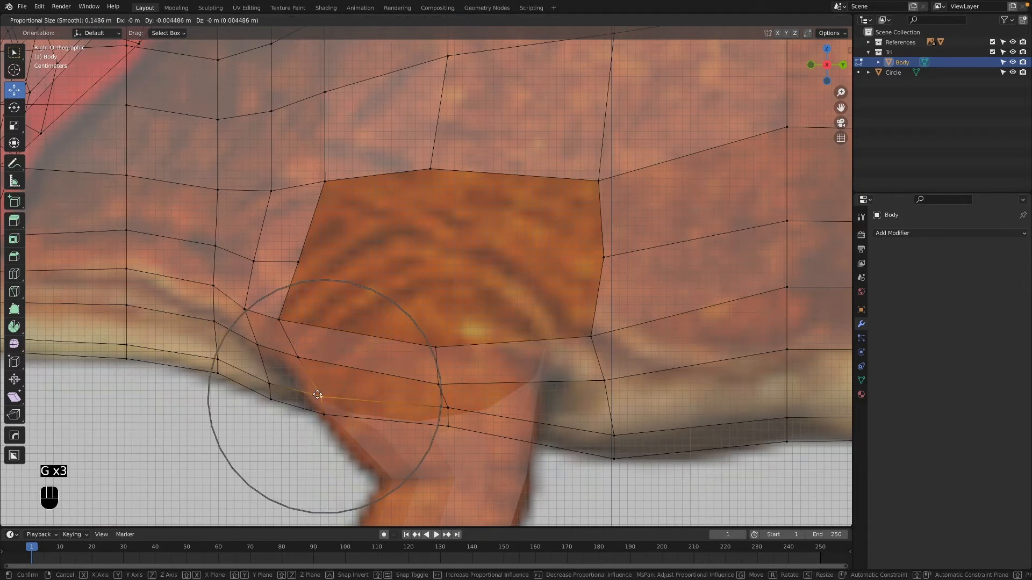
pyautogui.click(317, 395)
pyautogui.press('g')
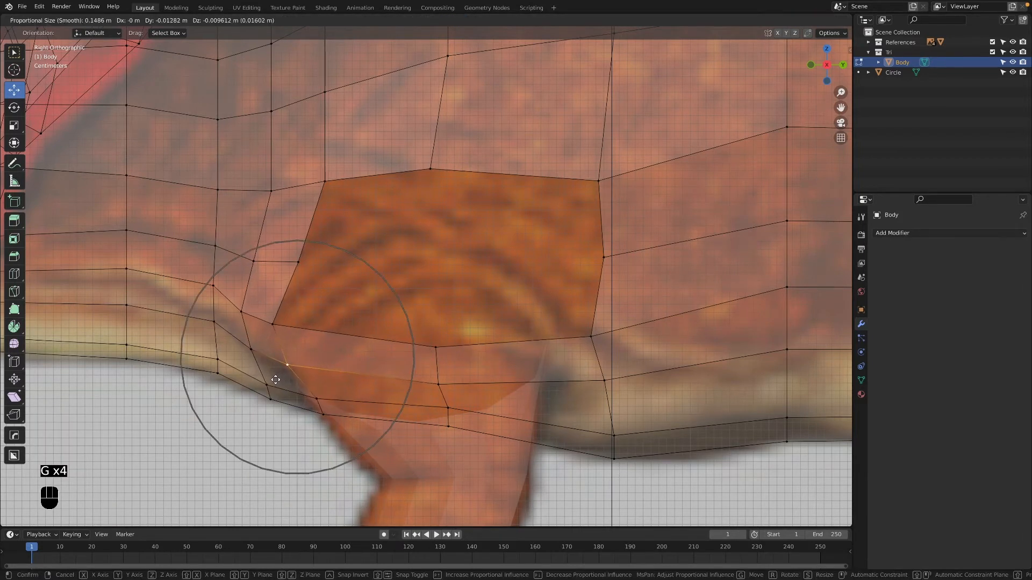
pyautogui.click(276, 386)
# - Pull the hole's upper front corner and the vertex ahead of it forward and slightly down
pyautogui.click(298, 262)
pyautogui.click(253, 261)
pyautogui.click(270, 191)
pyautogui.press('g')
pyautogui.click(253, 192)
pyautogui.click(324, 183)
pyautogui.press('g')
pyautogui.click(307, 195)
# - Adjust the hole's lower front corner backward and down, and move its lower rear corner about 0.012 m forward and 0.005 m down
pyautogui.click(279, 330)
pyautogui.press('g')
pyautogui.click(291, 342)
pyautogui.click(603, 260)
pyautogui.click(591, 337)
pyautogui.press('g')
pyautogui.click(580, 341)
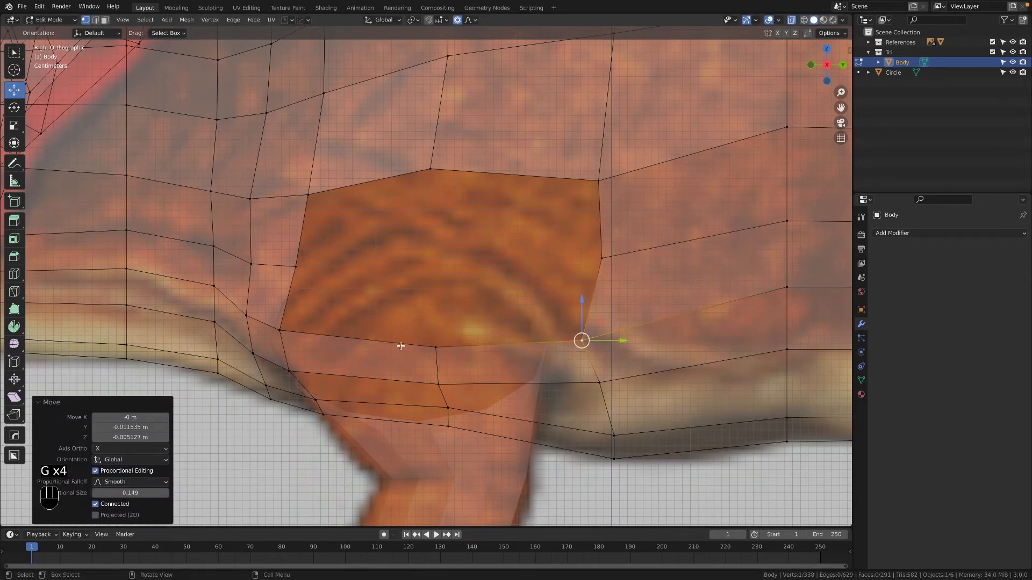
# - Examine how the reshaped body hole lines up with the leg's top opening in solid perspective view
pyautogui.press('Tab')
pyautogui.hotkey('alt', 'z')
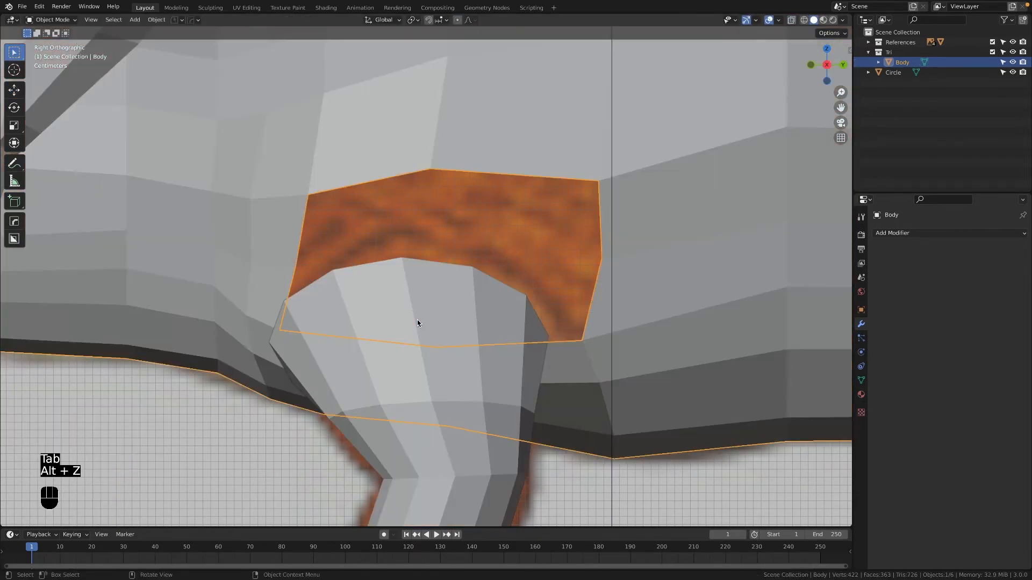
pyautogui.scroll(-6, 420, 305)
pyautogui.moveTo(470, 245); pyautogui.dragTo(377, 375, button='middle')
pyautogui.scroll(5, 473, 317)
pyautogui.scroll(1, 430, 315)
pyautogui.click(384, 356)
pyautogui.press('Tab')
pyautogui.press('Tab')
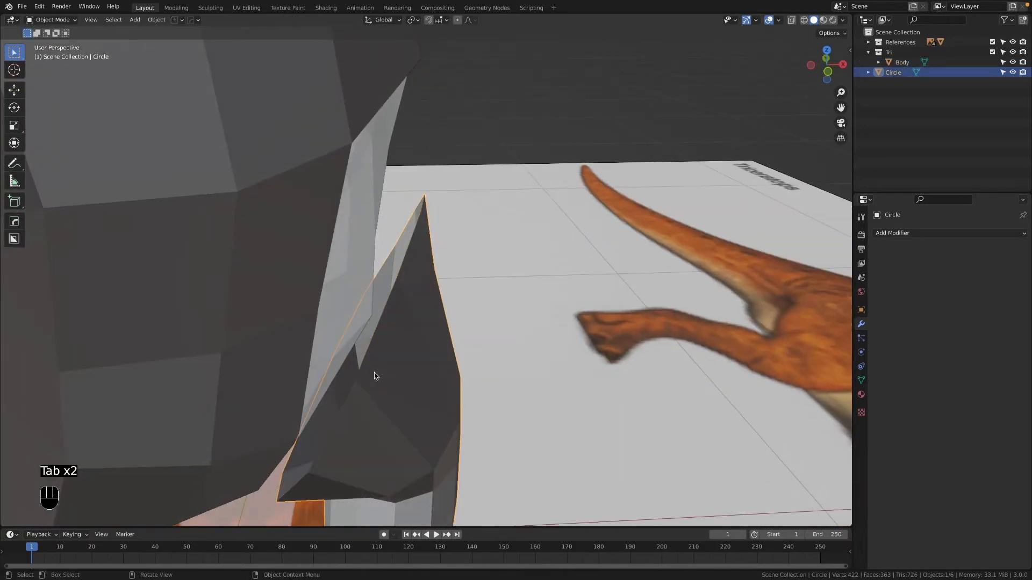
pyautogui.click(339, 338)
pyautogui.moveTo(339, 338); pyautogui.dragTo(357, 354, button='middle')
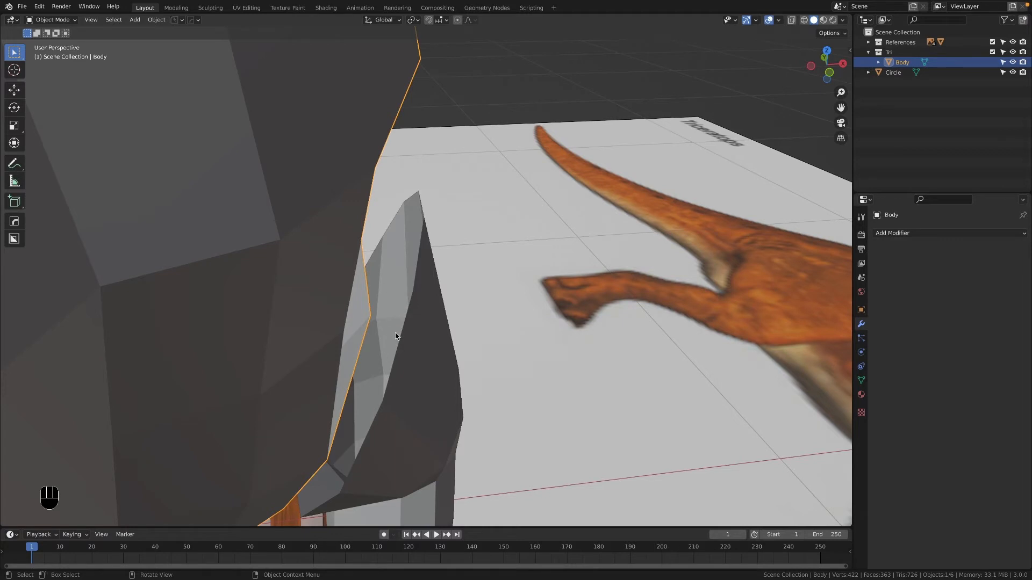
# - Move two vertices on the hole's rim inward along the X axis to widen the gap to the leg
pyautogui.press('Tab')
pyautogui.moveTo(395, 336); pyautogui.dragTo(330, 354, button='middle')
pyautogui.click(329, 354)
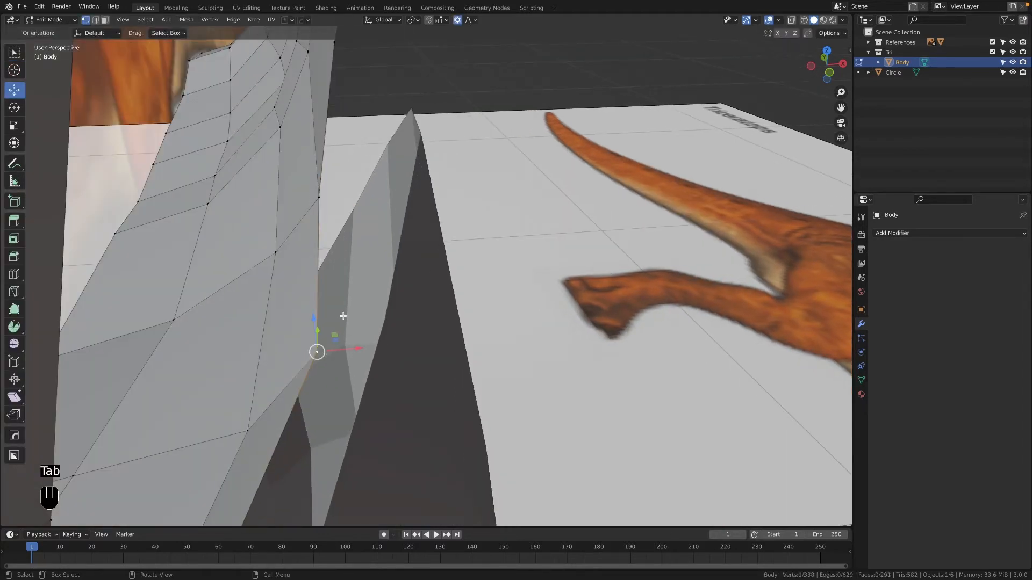
pyautogui.press('g')
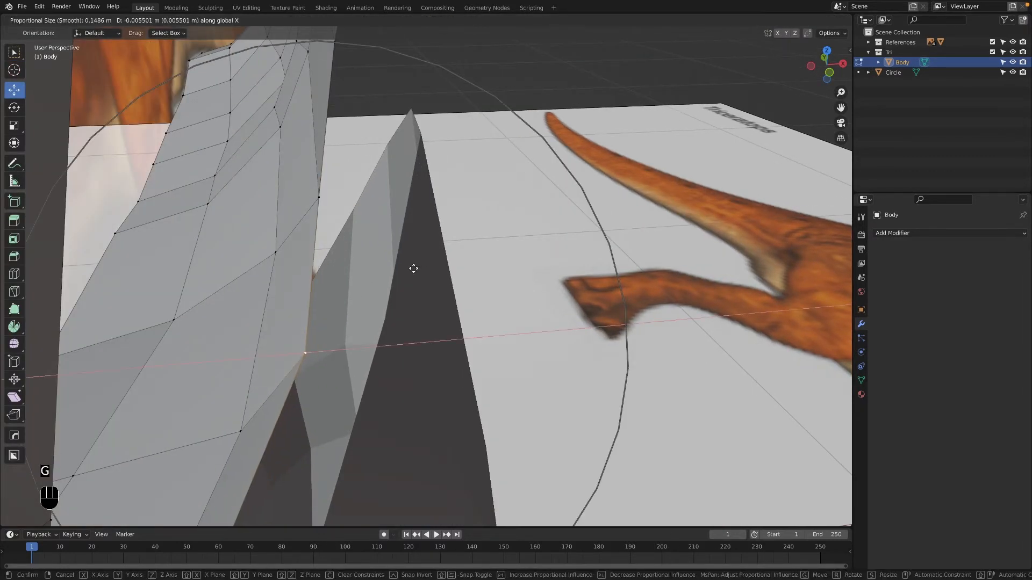
pyautogui.click(341, 273)
pyautogui.click(314, 192)
pyautogui.press('g')
pyautogui.middleClick(376, 212)
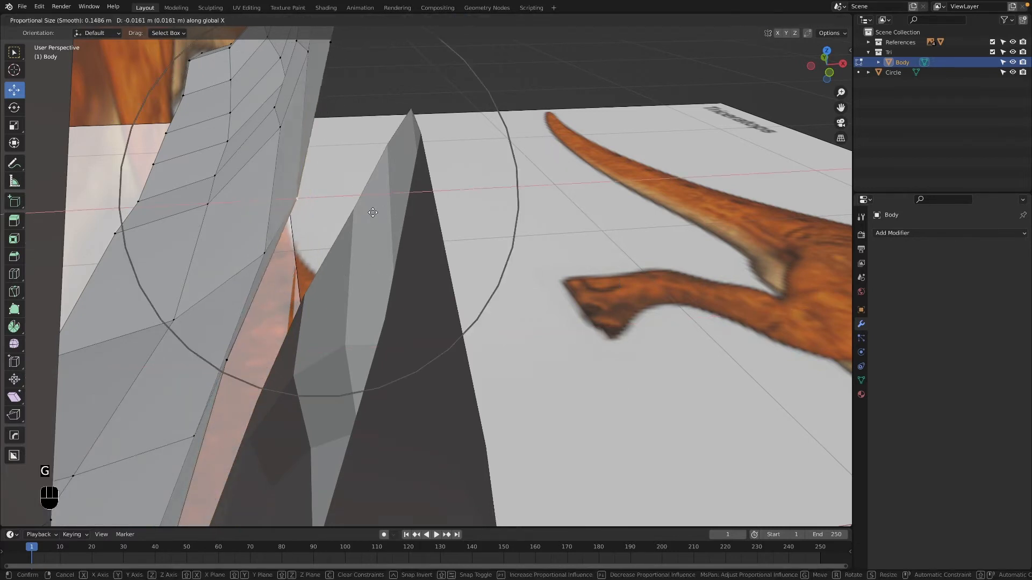
pyautogui.click(370, 212)
# - Move the hole's lower front corner and the vertex beneath it about 0.013 m inward along X
pyautogui.moveTo(371, 215); pyautogui.dragTo(322, 333, button='middle')
pyautogui.keyDown('shift'); pyautogui.moveTo(322, 333); pyautogui.dragTo(301, 338, button='middle'); pyautogui.keyUp('shift')
pyautogui.click(306, 323)
pyautogui.keyDown('shift'); pyautogui.click(288, 328); pyautogui.keyUp('shift')
pyautogui.moveTo(334, 351); pyautogui.dragTo(317, 344)
pyautogui.moveTo(414, 265); pyautogui.dragTo(350, 382, button='middle')
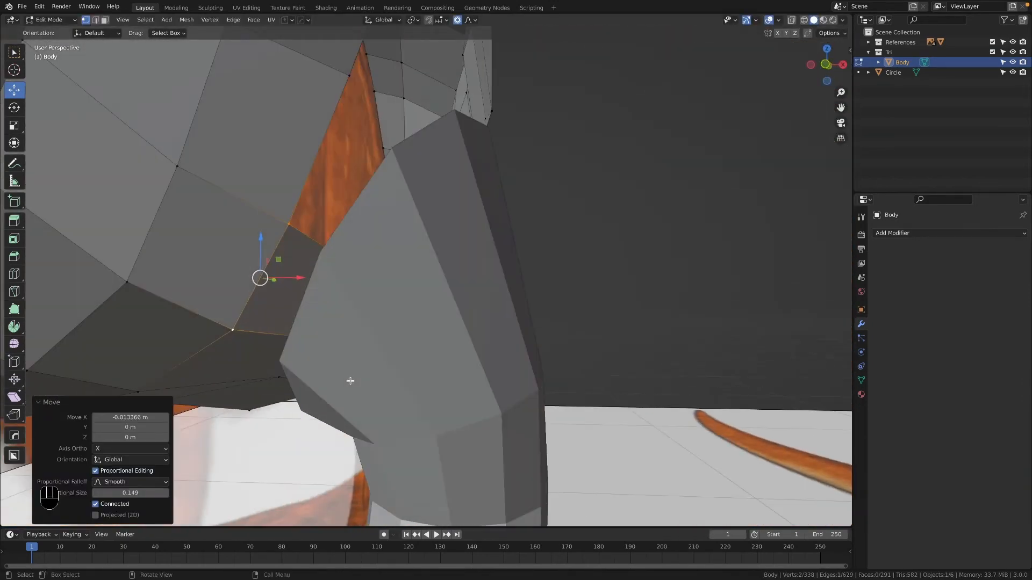
# - Lower the midpoint of the hole's lower edge in side view and adjust the nearby body vertices beneath it
pyautogui.press('`')
pyautogui.hotkey('alt', 'z')
pyautogui.click(614, 294)
pyautogui.moveTo(614, 247); pyautogui.dragTo(611, 277)
pyautogui.click(638, 403)
pyautogui.moveTo(681, 403); pyautogui.dragTo(665, 403)
pyautogui.moveTo(624, 365); pyautogui.dragTo(624, 372)
# - Move the vertex beneath the hole's lower front corner about 0.012 m down and 0.006 m forward
pyautogui.click(310, 327)
pyautogui.moveTo(310, 287); pyautogui.dragTo(309, 309)
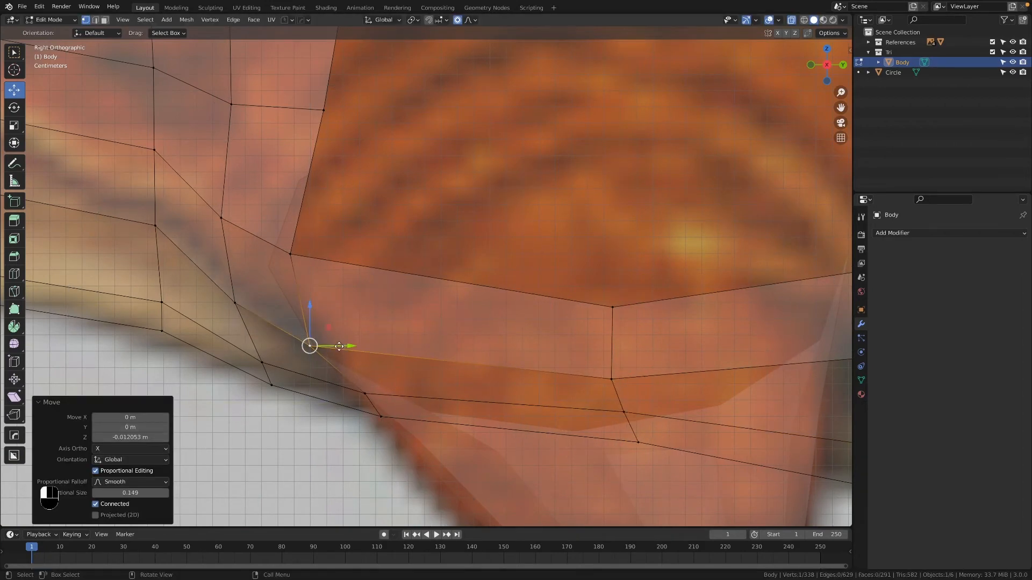
pyautogui.moveTo(344, 345); pyautogui.dragTo(336, 345)
pyautogui.scroll(-4, 352, 354)
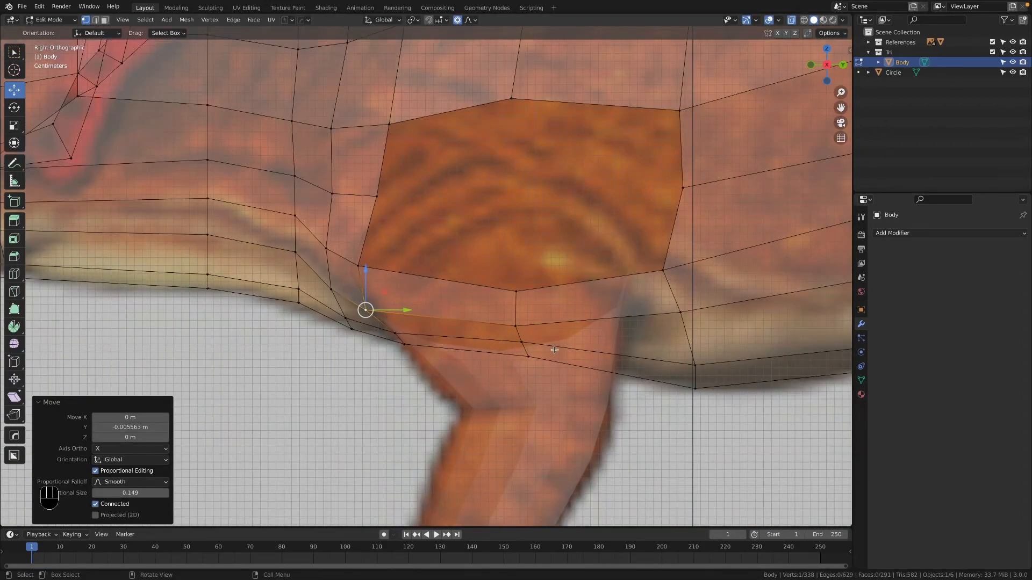
# - Edit the leg mesh and shift its selected 12-vertex top loop outward from the body along X
pyautogui.hotkey('alt', 'z')
pyautogui.moveTo(554, 350); pyautogui.dragTo(413, 276, button='middle')
pyautogui.press('Tab')
pyautogui.moveTo(405, 316); pyautogui.dragTo(406, 331, button='middle')
pyautogui.scroll(4, 406, 332)
pyautogui.moveTo(357, 305)
pyautogui.mouseDown(button='middle')
pyautogui.moveTo(355, 294)
pyautogui.moveTo(364, 300)
pyautogui.mouseUp(button='middle')
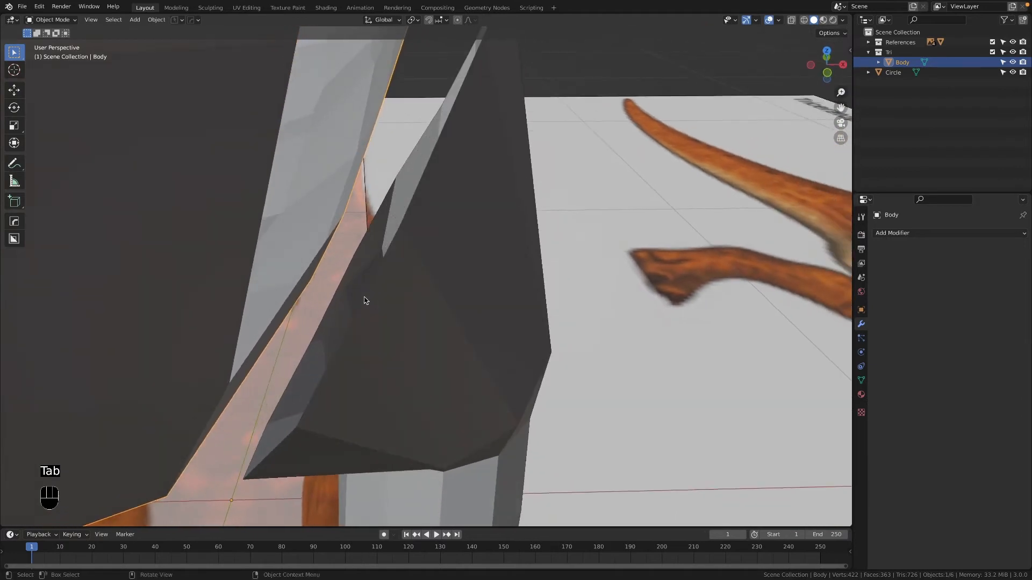
pyautogui.click(349, 255)
pyautogui.press('Tab')
pyautogui.moveTo(353, 259); pyautogui.dragTo(407, 215, button='middle')
pyautogui.moveTo(412, 202); pyautogui.dragTo(452, 188)
# - Raise the leg's top loop slightly and offset it outward along X by about 0.004 m, plus a further small nudge
pyautogui.moveTo(452, 188); pyautogui.dragTo(427, 187, button='middle')
pyautogui.moveTo(419, 182); pyautogui.dragTo(419, 160)
pyautogui.moveTo(440, 206); pyautogui.dragTo(451, 203)
pyautogui.moveTo(457, 253)
pyautogui.mouseDown(button='middle')
pyautogui.moveTo(457, 296)
pyautogui.moveTo(445, 283)
pyautogui.moveTo(471, 257)
pyautogui.mouseUp(button='middle')
pyautogui.scroll(2, 402, 346)
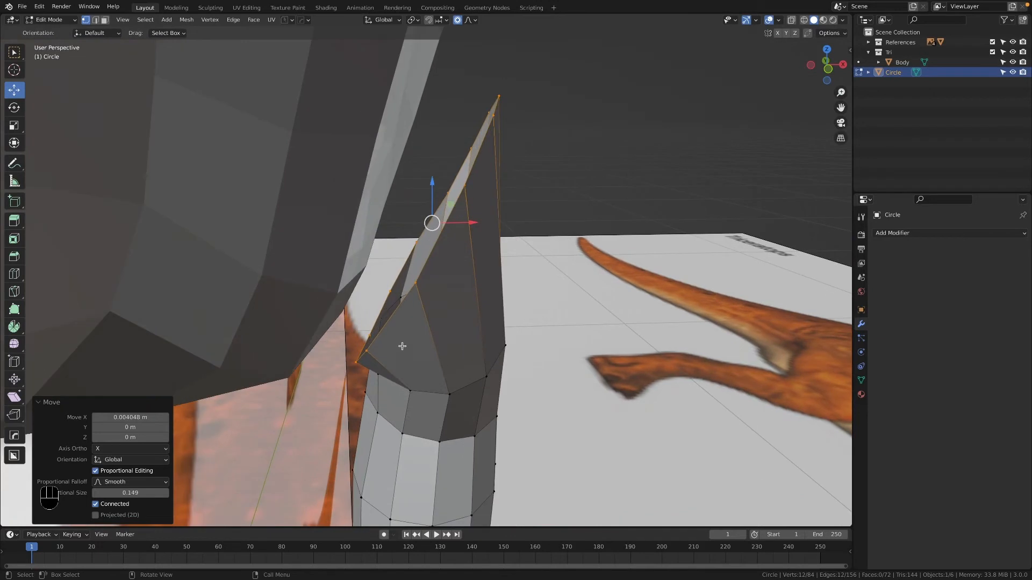
pyautogui.moveTo(476, 226); pyautogui.dragTo(485, 223)
pyautogui.scroll(-2, 514, 307)
pyautogui.moveTo(512, 307); pyautogui.dragTo(567, 283, button='middle')
# - Select the full boundary loop of the body's leg hole and compare its vertices with the leg's top opening
pyautogui.press('Tab')
pyautogui.click(587, 218)
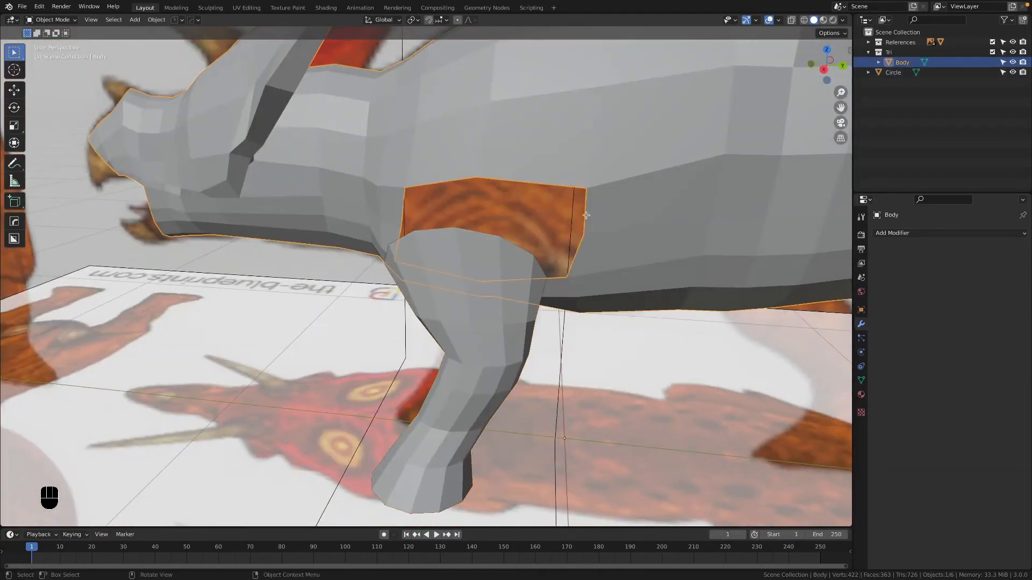
pyautogui.press('Tab')
pyautogui.keyDown('shift'); pyautogui.moveTo(612, 246); pyautogui.dragTo(610, 281, button='middle'); pyautogui.keyUp('shift')
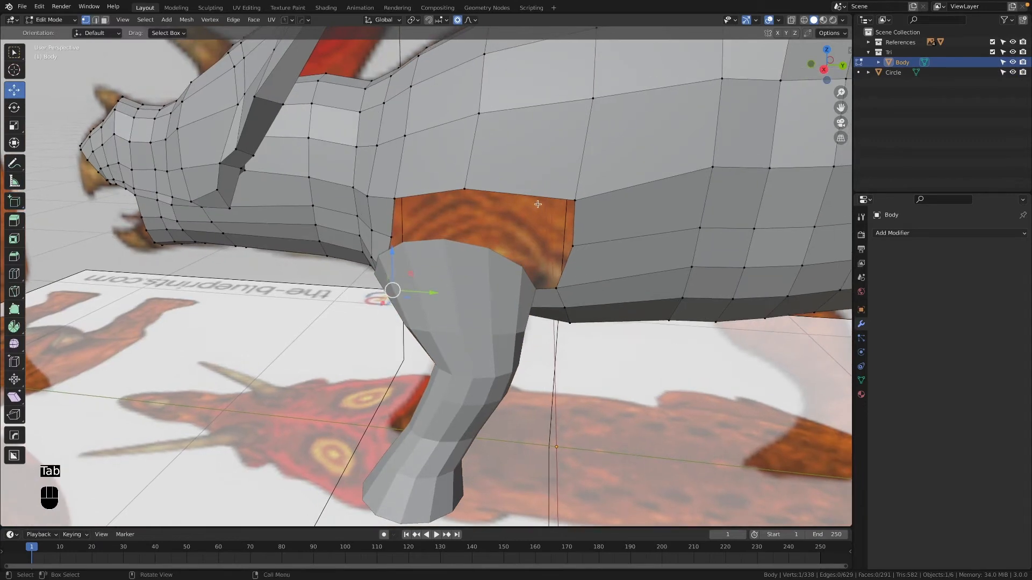
pyautogui.keyDown('alt'); pyautogui.click(565, 222); pyautogui.keyUp('alt')
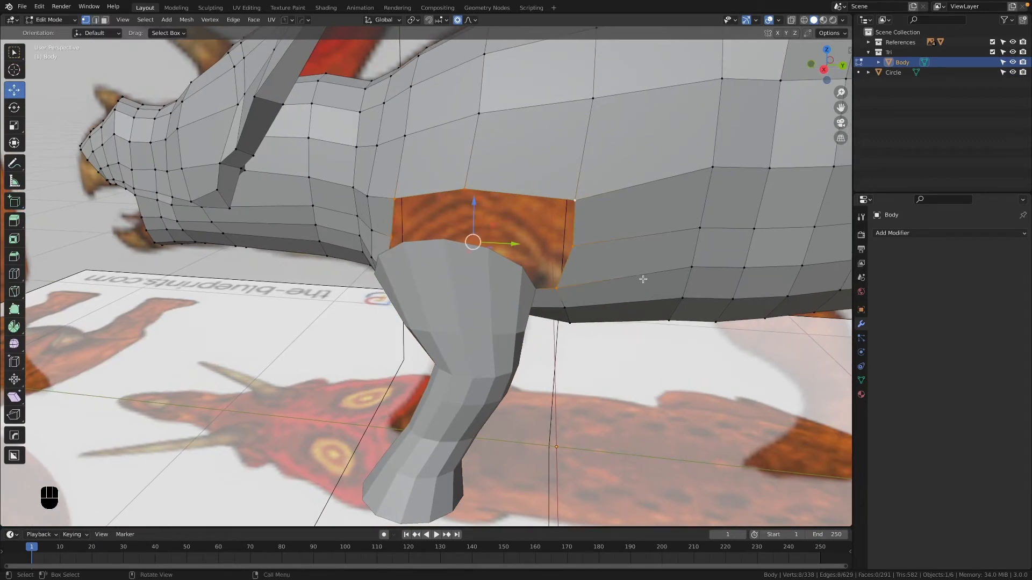
pyautogui.scroll(1, 643, 279)
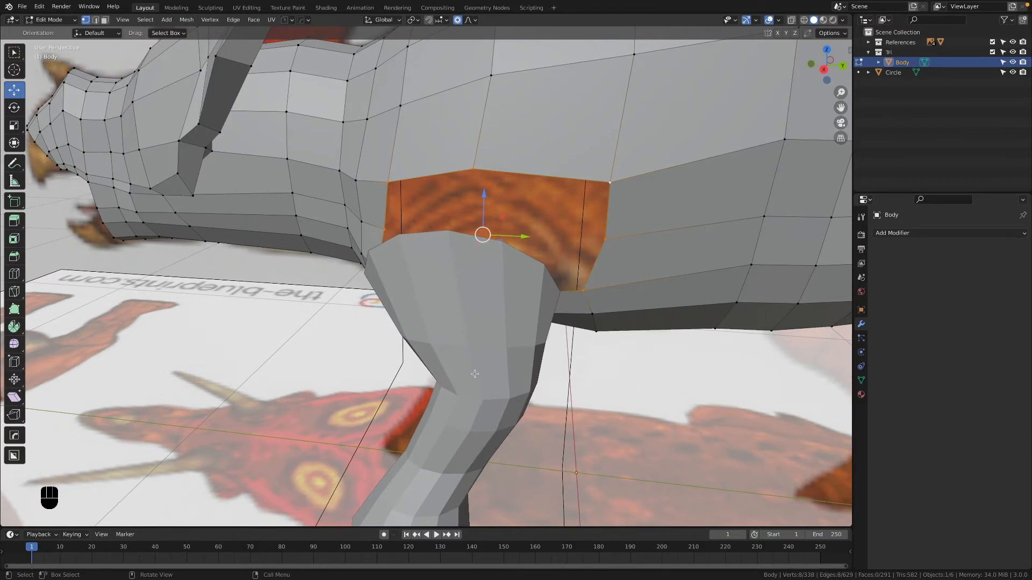
pyautogui.keyDown('shift'); pyautogui.moveTo(476, 323); pyautogui.dragTo(437, 328, button='middle'); pyautogui.keyUp('shift')
pyautogui.scroll(2, 400, 355)
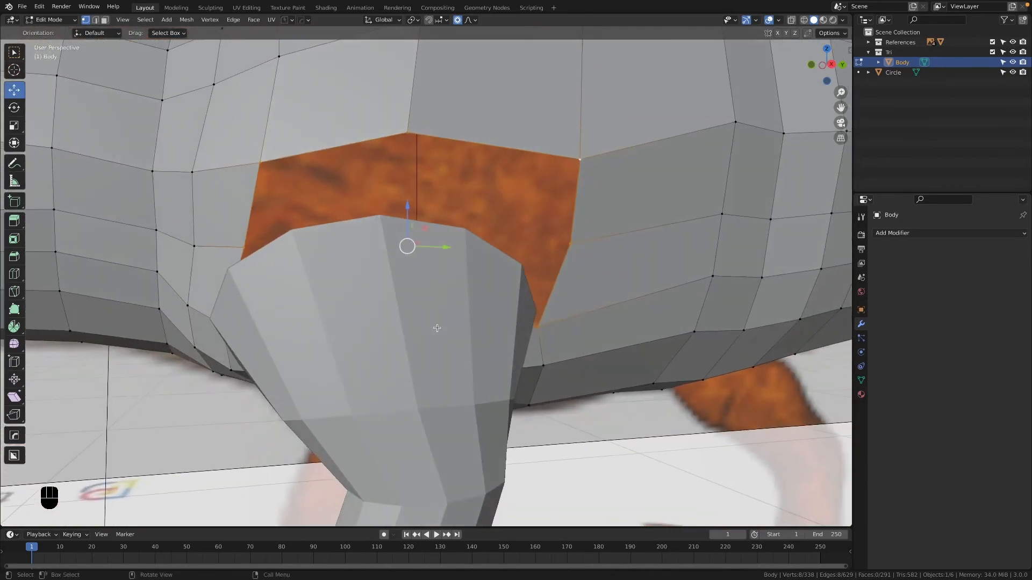
# - Switch to edge selection and select the lower edge on the front side of the body's leg hole
pyautogui.press('2')
pyautogui.click(413, 157)
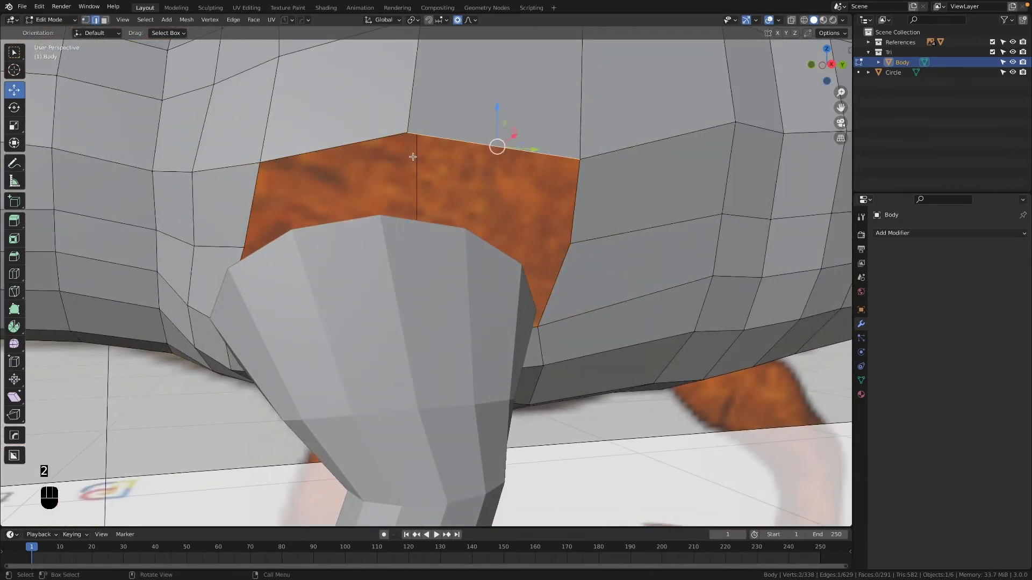
pyautogui.moveTo(437, 219); pyautogui.dragTo(438, 223, button='middle')
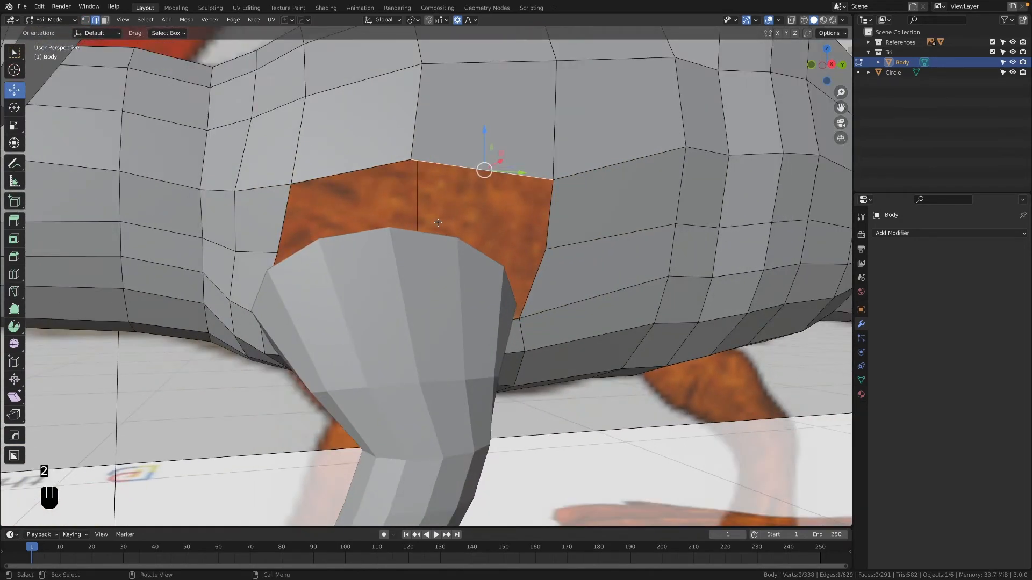
pyautogui.moveTo(442, 227); pyautogui.dragTo(323, 266, button='middle')
pyautogui.click(333, 259)
pyautogui.click(325, 286)
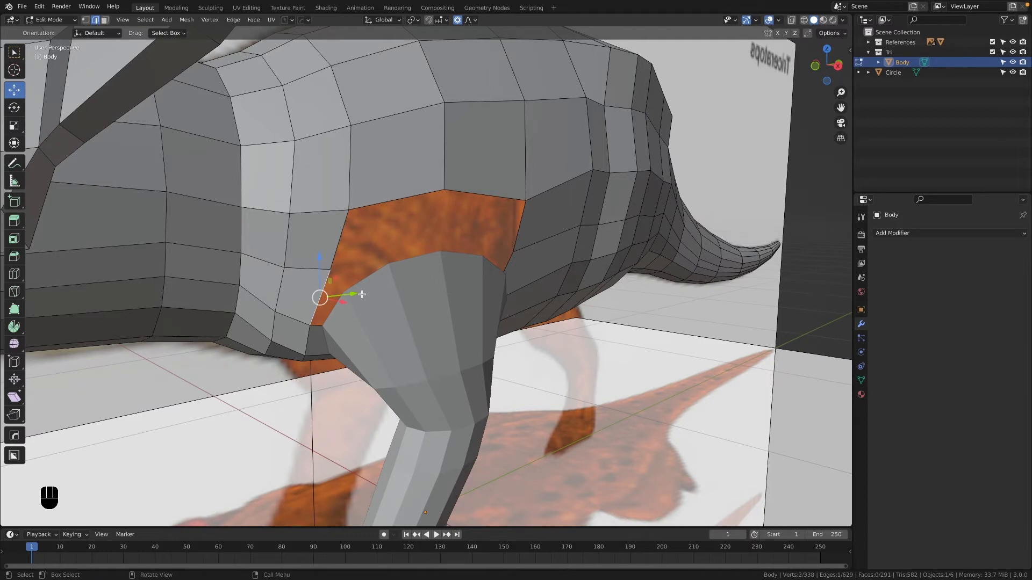
pyautogui.press('e')
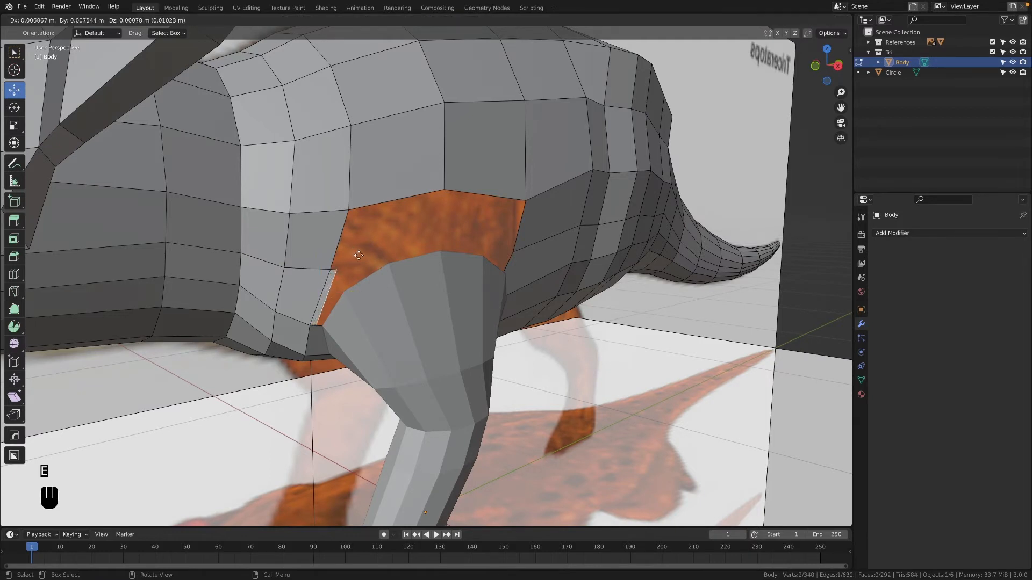
pyautogui.rightClick(361, 256)
pyautogui.press('super+z')
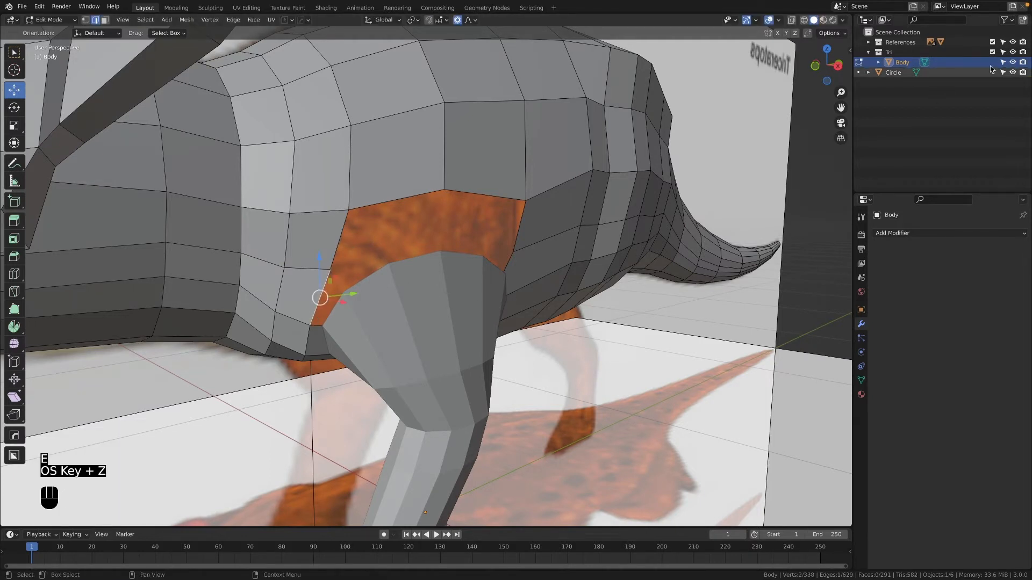
# - Hide the leg object and, in the right side view, extrude the hole's lower front edge about 0.023 m backward into the opening
pyautogui.click(1012, 72)
pyautogui.moveTo(467, 301); pyautogui.dragTo(484, 301, button='middle')
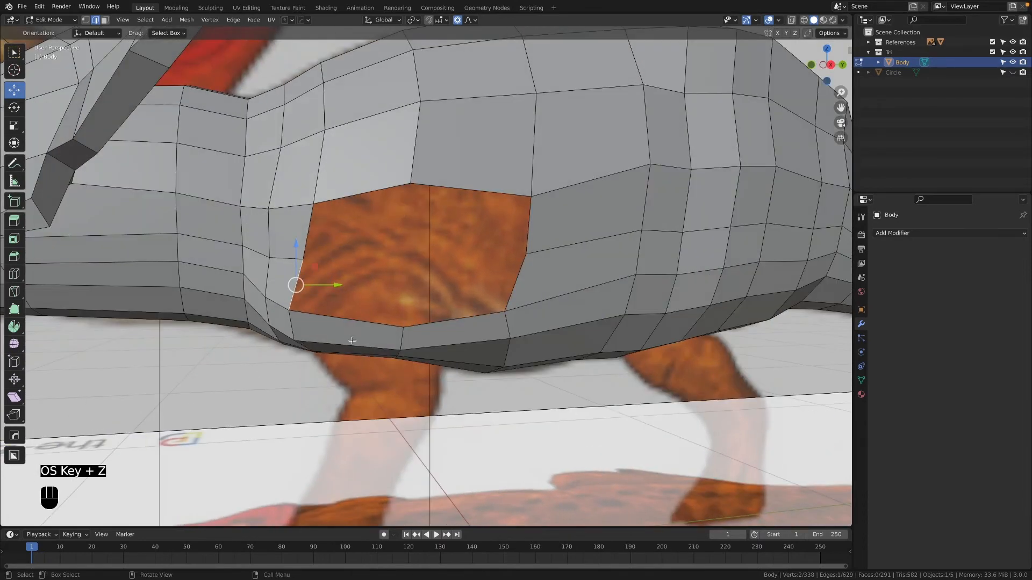
pyautogui.scroll(3, 305, 331)
pyautogui.keyDown('shift'); pyautogui.moveTo(305, 331); pyautogui.dragTo(367, 315, button='middle'); pyautogui.keyUp('shift')
pyautogui.click(529, 323)
pyautogui.click(305, 281)
pyautogui.press('e')
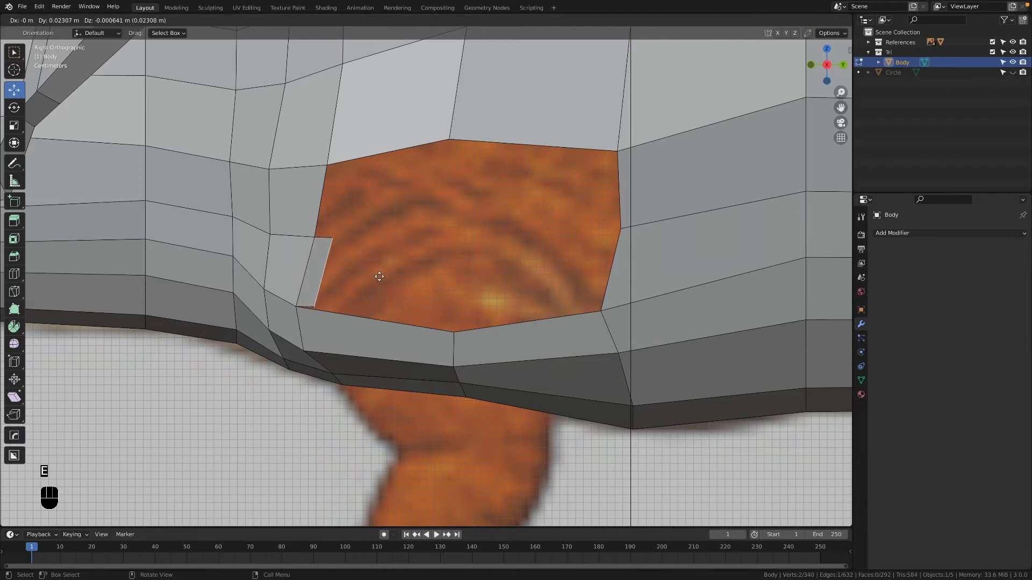
pyautogui.click(380, 276)
# - With proportional editing off, scale the extruded front edge to 0.634 and move it about 0.01 m forward along Y
pyautogui.press('s')
pyautogui.rightClick(415, 284)
pyautogui.press('o')
pyautogui.press('s')
pyautogui.click(380, 282)
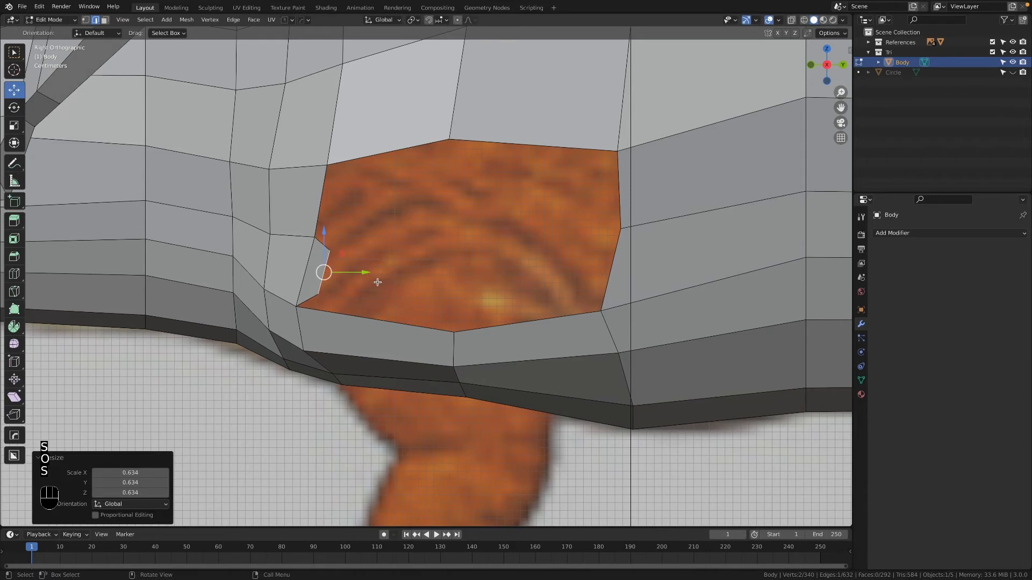
pyautogui.moveTo(351, 274); pyautogui.dragTo(340, 274)
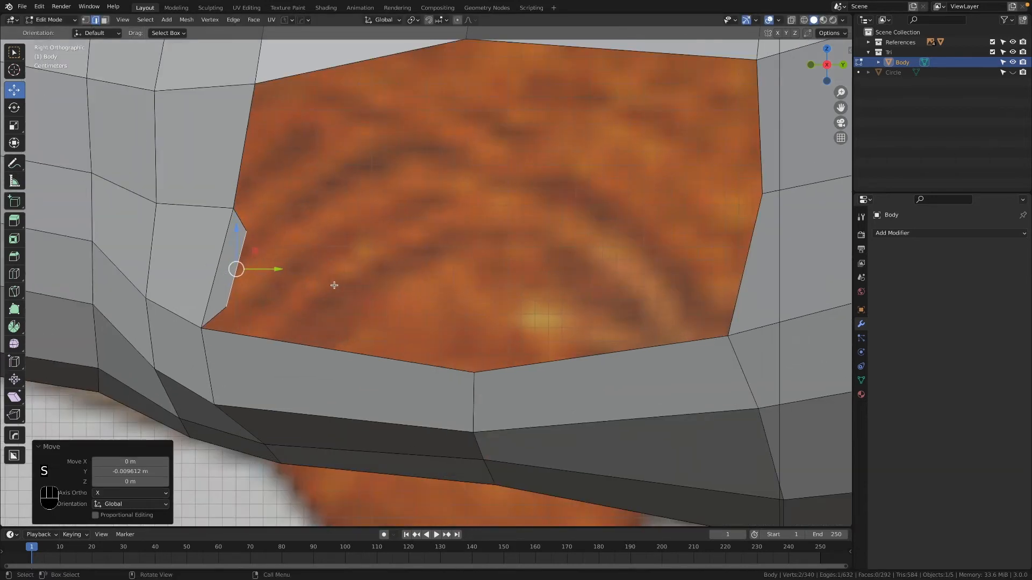
# - Select the hole's whole boundary loop in vertex mode and check its vertex count
pyautogui.scroll(2, 334, 285)
pyautogui.press('1')
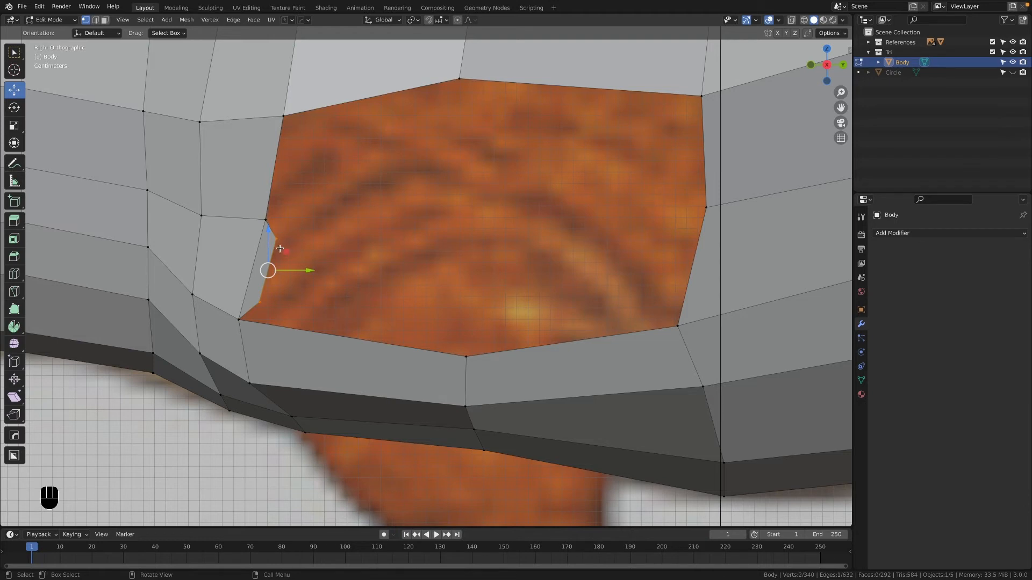
pyautogui.keyDown('alt'); pyautogui.keyDown('shift'); pyautogui.click(292, 318); pyautogui.keyUp('shift'); pyautogui.keyUp('alt')
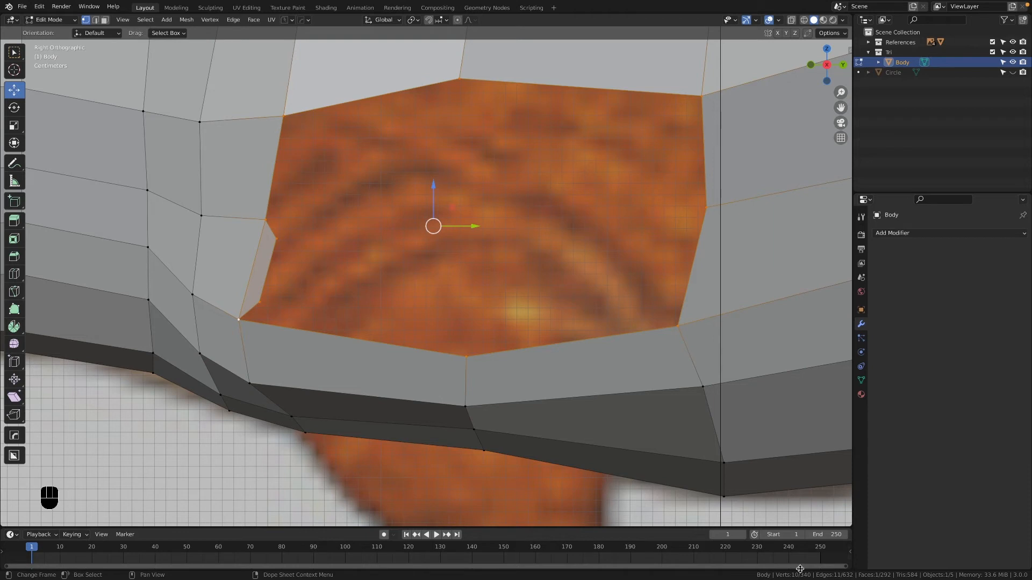
# - Extrude the hole's lower rear edge about 0.018 m forward into the opening and scale the new edge down
pyautogui.press('2')
pyautogui.click(691, 266)
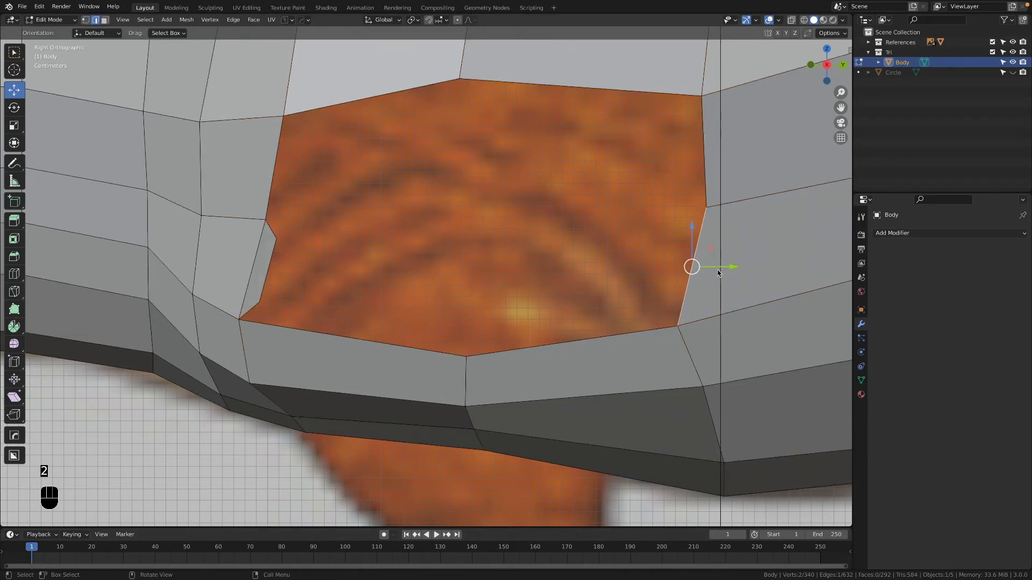
pyautogui.press('e')
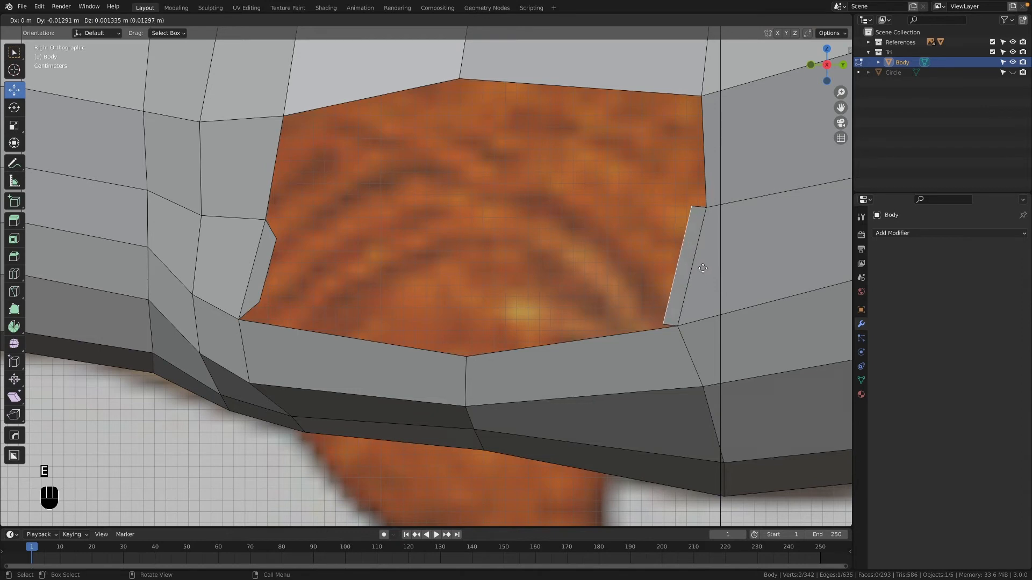
pyautogui.click(699, 269)
pyautogui.press('s')
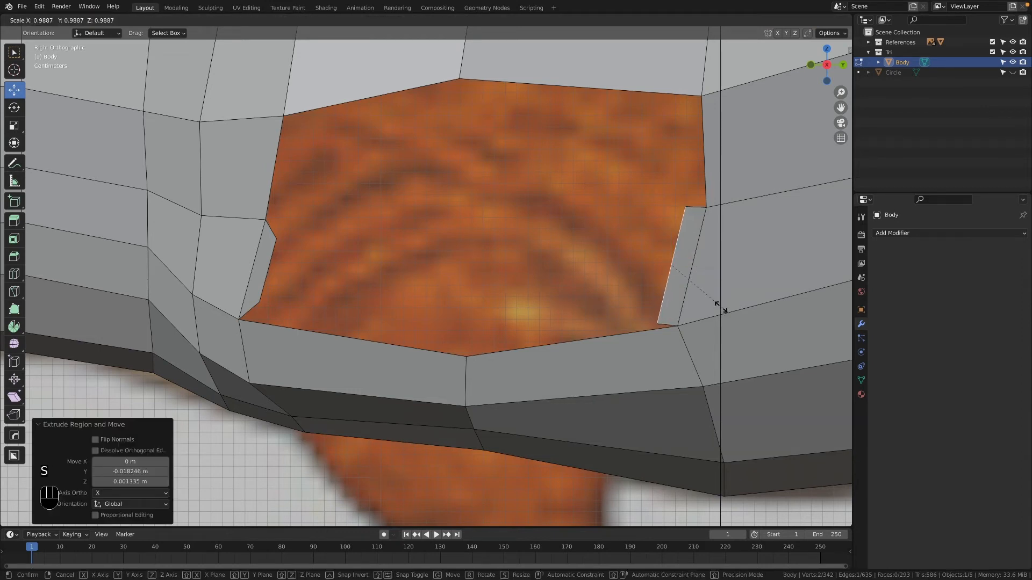
pyautogui.click(702, 292)
# - Move the extruded rear edge about 0.006 m backward along Y and lower it about 0.004 m
pyautogui.moveTo(689, 265)
pyautogui.mouseDown()
pyautogui.moveTo(706, 266)
pyautogui.moveTo(699, 277)
pyautogui.mouseUp()
pyautogui.press('r')
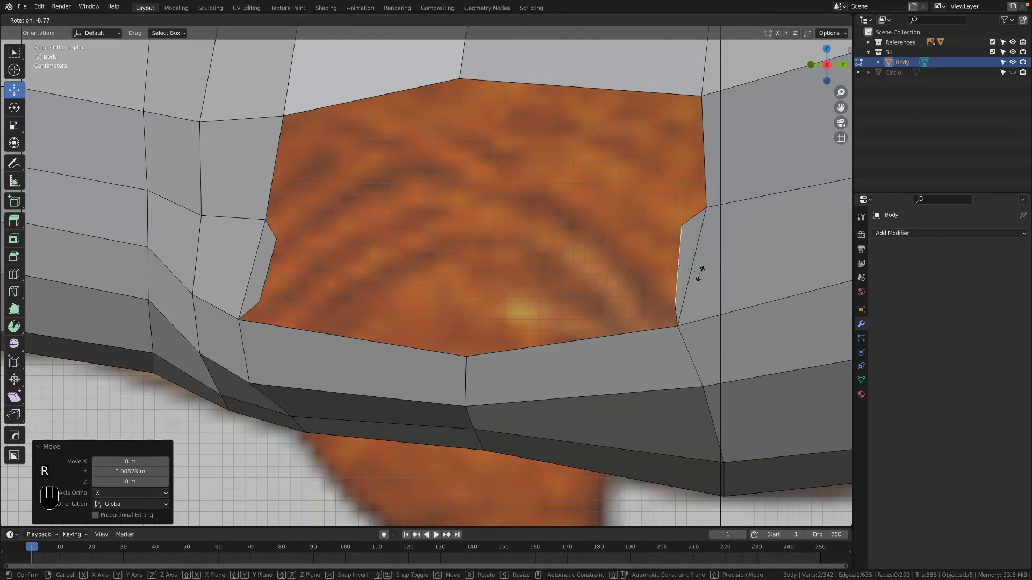
pyautogui.rightClick(699, 279)
pyautogui.moveTo(678, 233); pyautogui.dragTo(679, 239)
pyautogui.moveTo(722, 289); pyautogui.dragTo(509, 277, button='middle')
pyautogui.press('`')
pyautogui.scroll(-2, 627, 287)
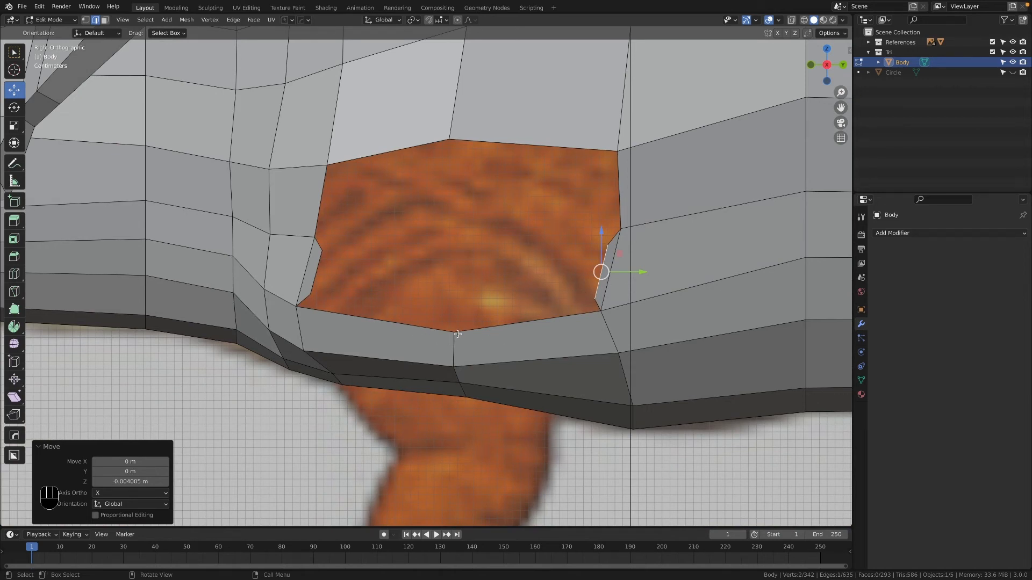
# - Try to extrude the hole's upper front edge about 0.011 m into the opening and scale it to 0.694
pyautogui.scroll(2, 468, 252)
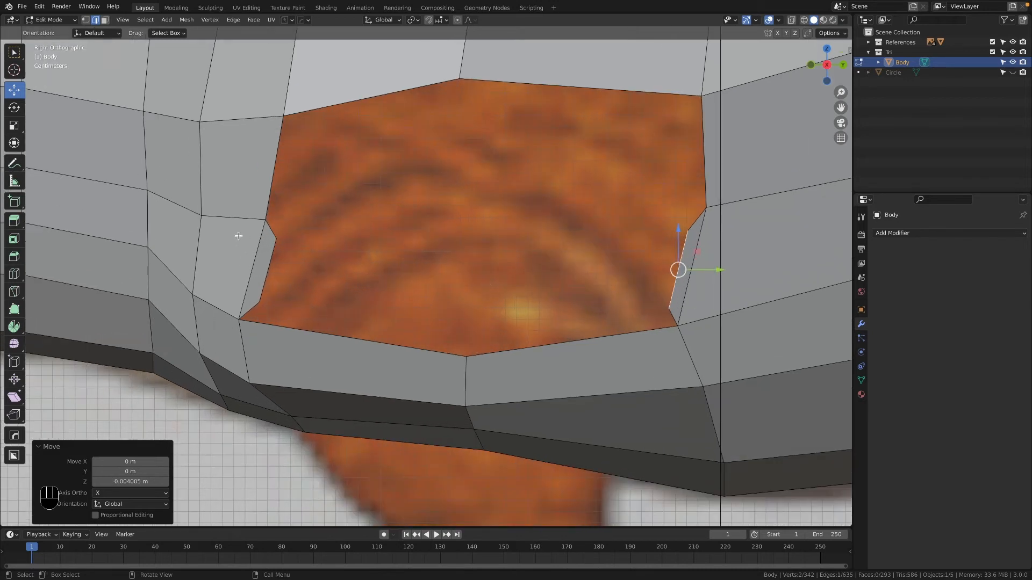
pyautogui.click(266, 192)
pyautogui.press('e')
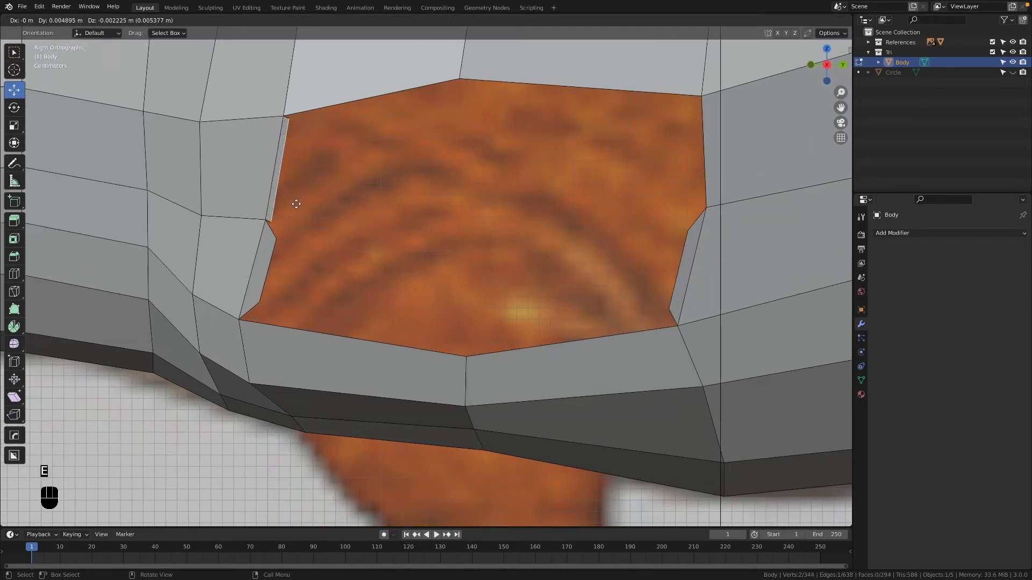
pyautogui.click(302, 206)
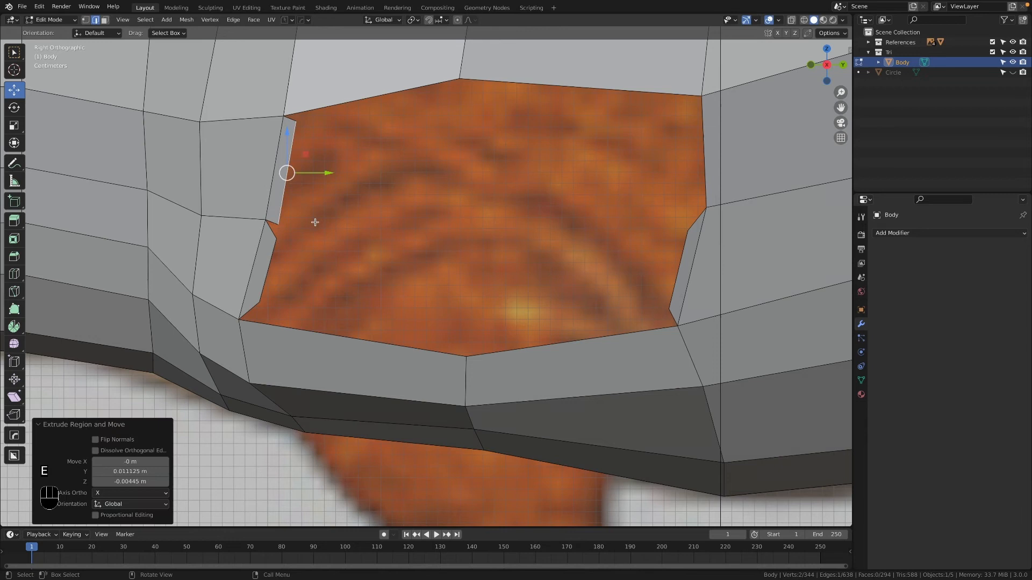
pyautogui.press('s')
pyautogui.click(270, 243)
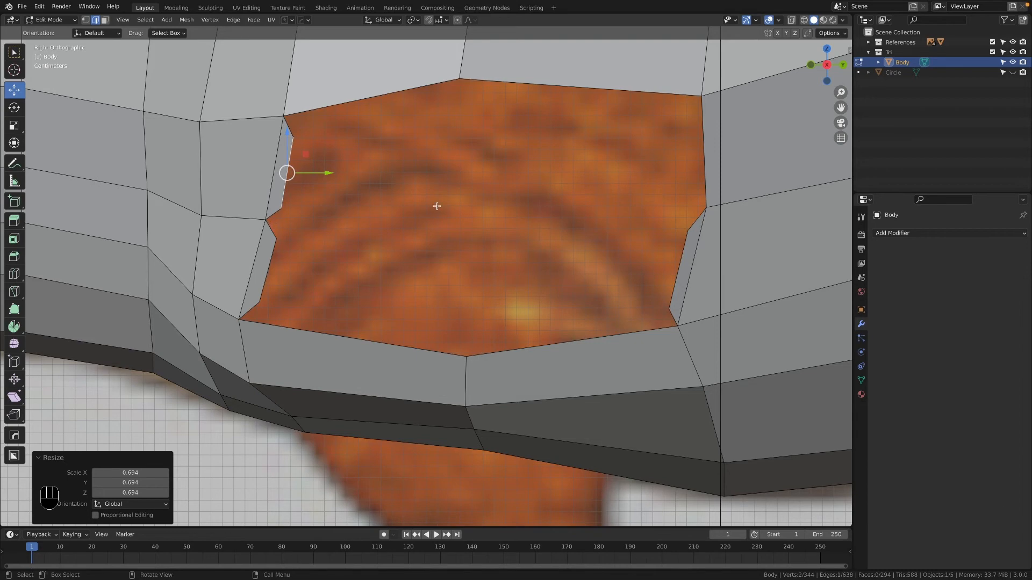
# - Undo the scaling and extrusion of the hole's upper front edge
pyautogui.scroll(-3, 436, 207)
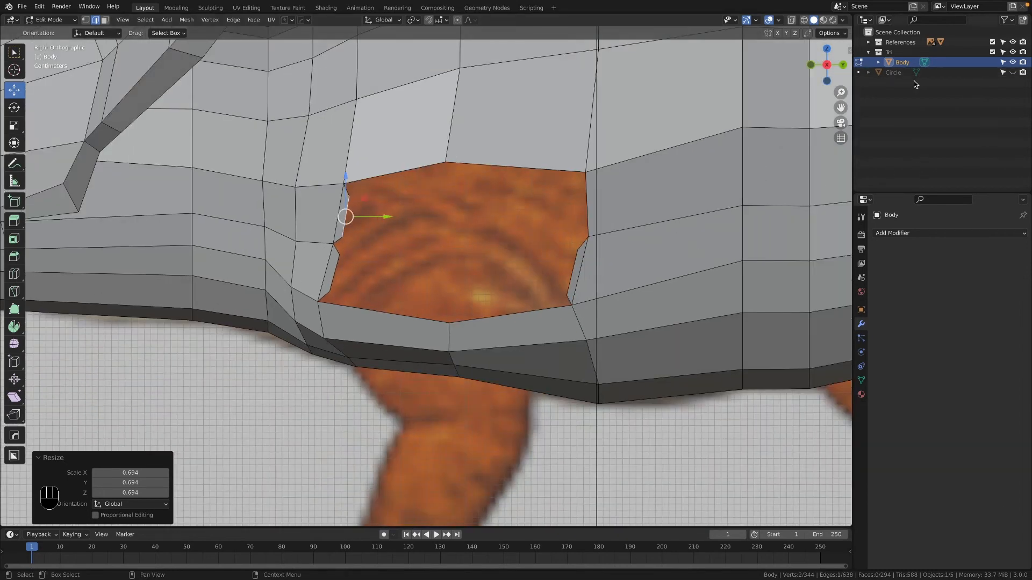
pyautogui.moveTo(373, 246); pyautogui.dragTo(387, 258, button='middle')
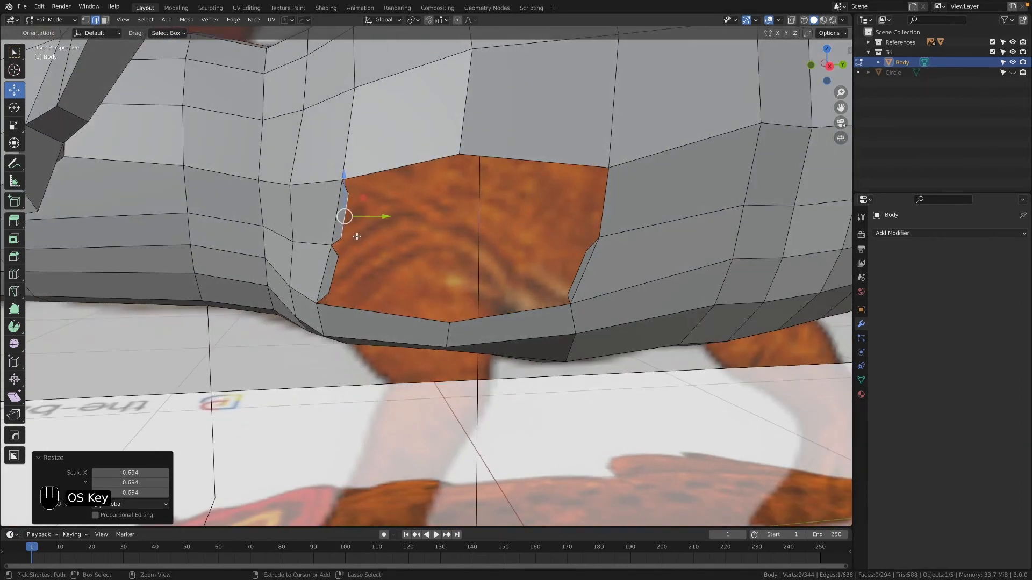
pyautogui.press('super+z')
pyautogui.press('super+z')
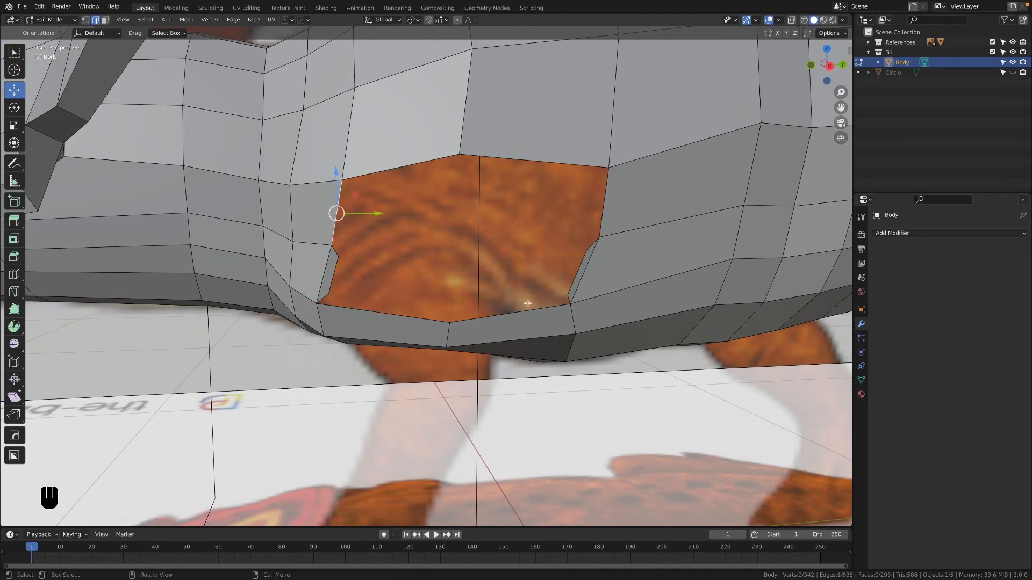
# - Examine the hole's outline and the surrounding edge flow from several angles and in the right side view
pyautogui.scroll(2, 342, 289)
pyautogui.scroll(-3, 363, 312)
pyautogui.moveTo(364, 311); pyautogui.dragTo(553, 287, button='middle')
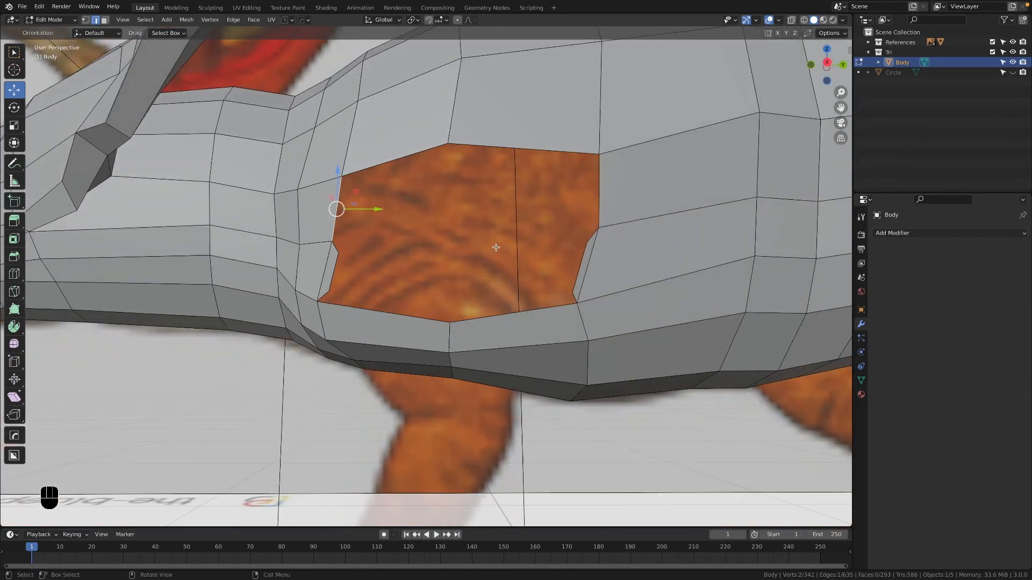
pyautogui.scroll(-1, 496, 248)
pyautogui.moveTo(496, 248); pyautogui.dragTo(530, 265, button='middle')
pyautogui.scroll(2, 530, 264)
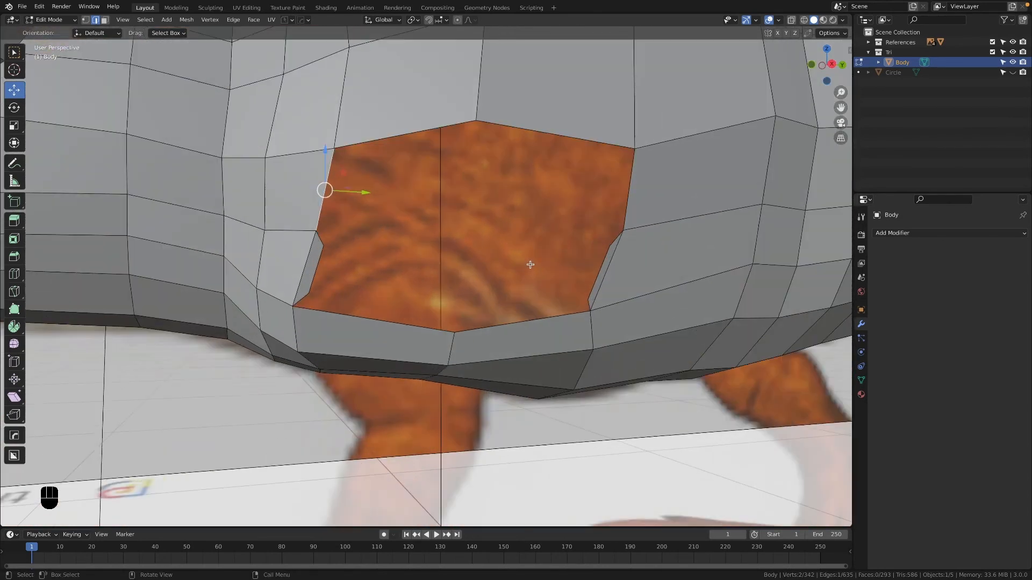
pyautogui.press('`')
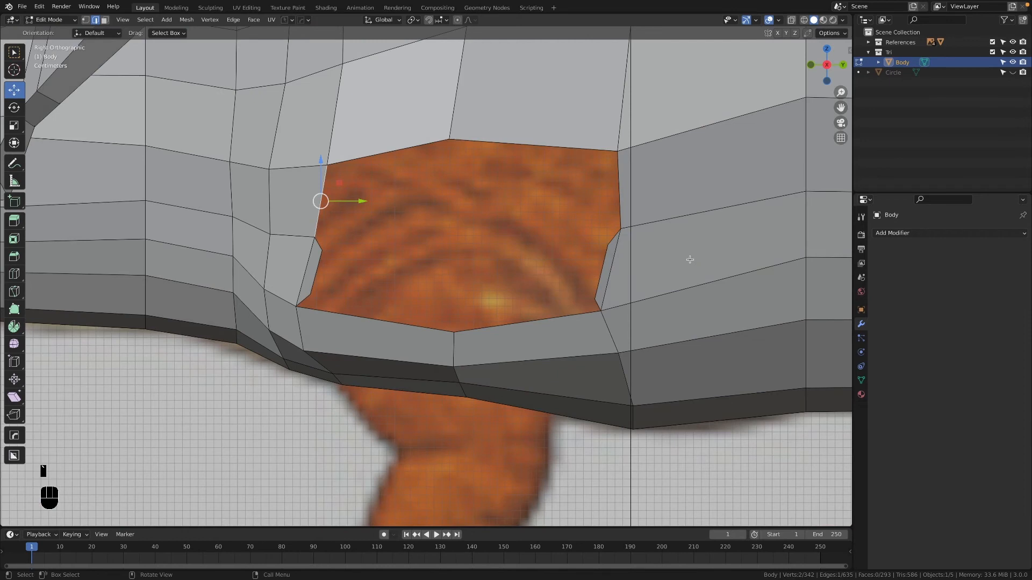
pyautogui.scroll(-2, 643, 119)
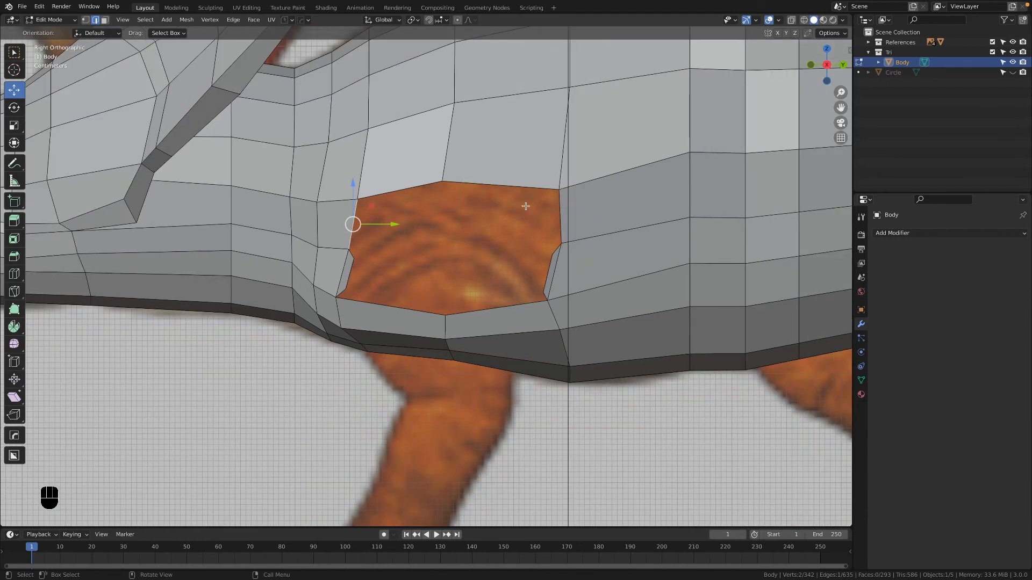
pyautogui.scroll(-1, 549, 338)
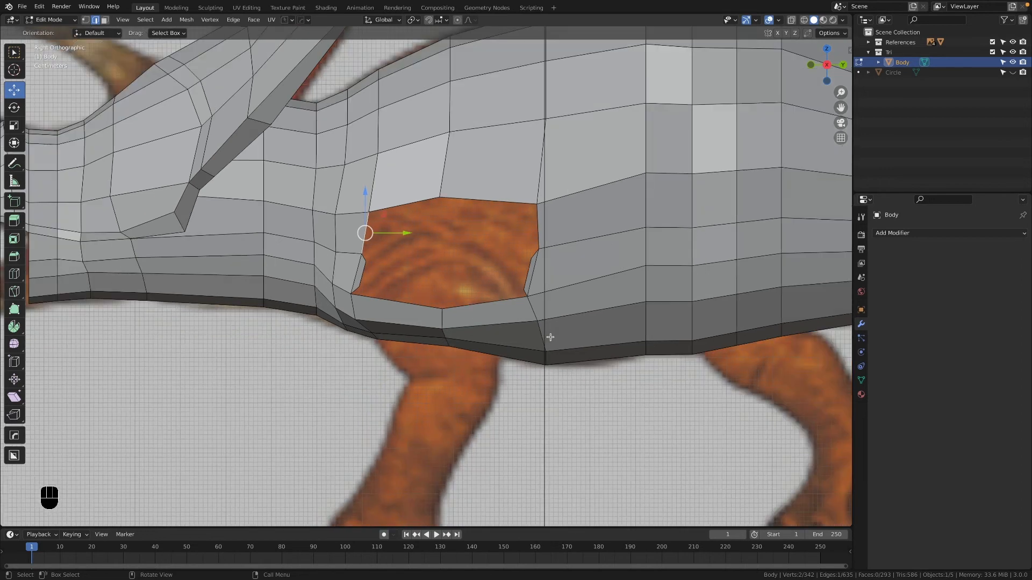
# - Reveal the leg to compare its top opening with the body's hole, and hide it again
pyautogui.hotkey('alt', 'h')
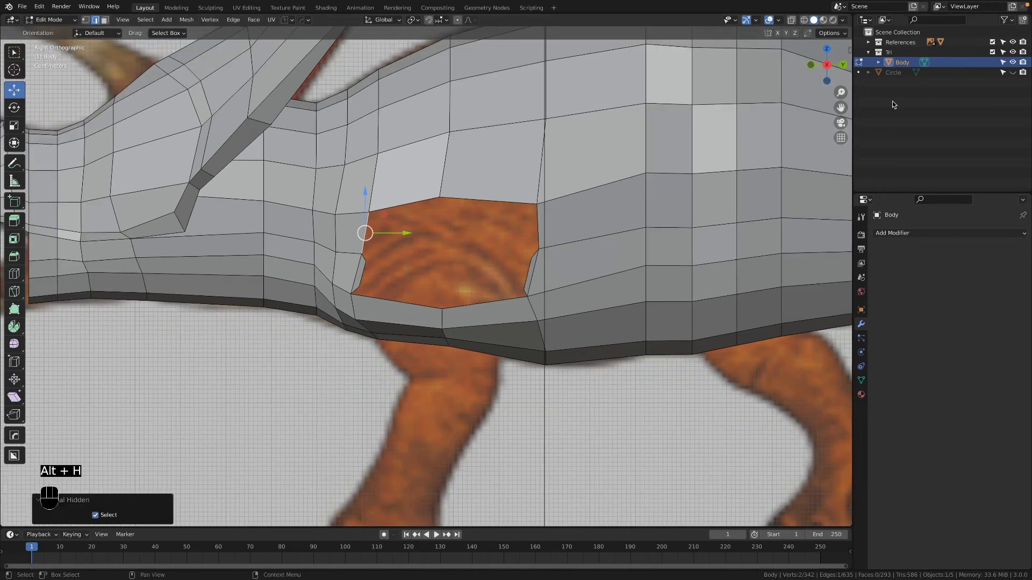
pyautogui.click(1013, 72)
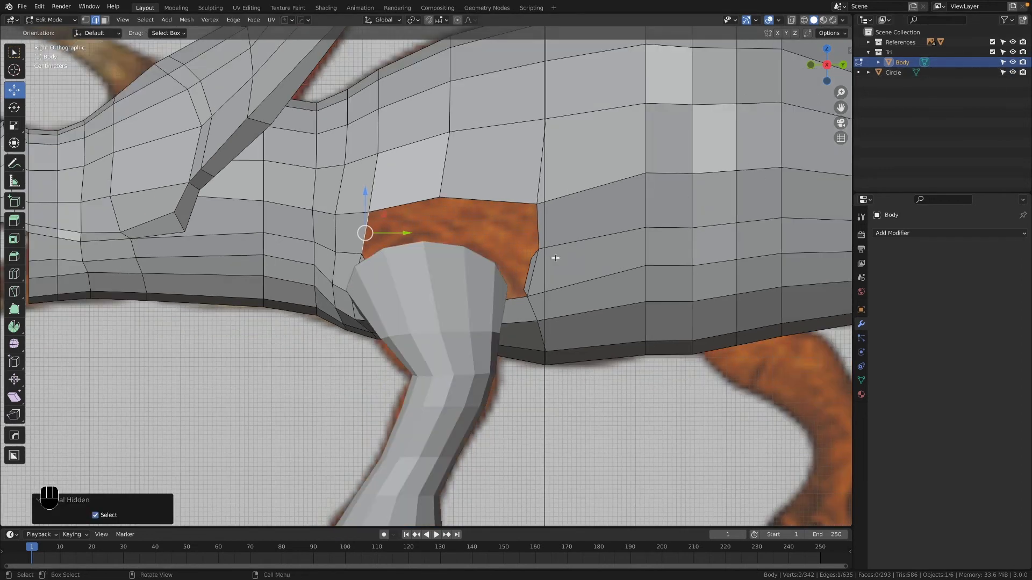
pyautogui.scroll(1, 498, 267)
pyautogui.scroll(1, 499, 266)
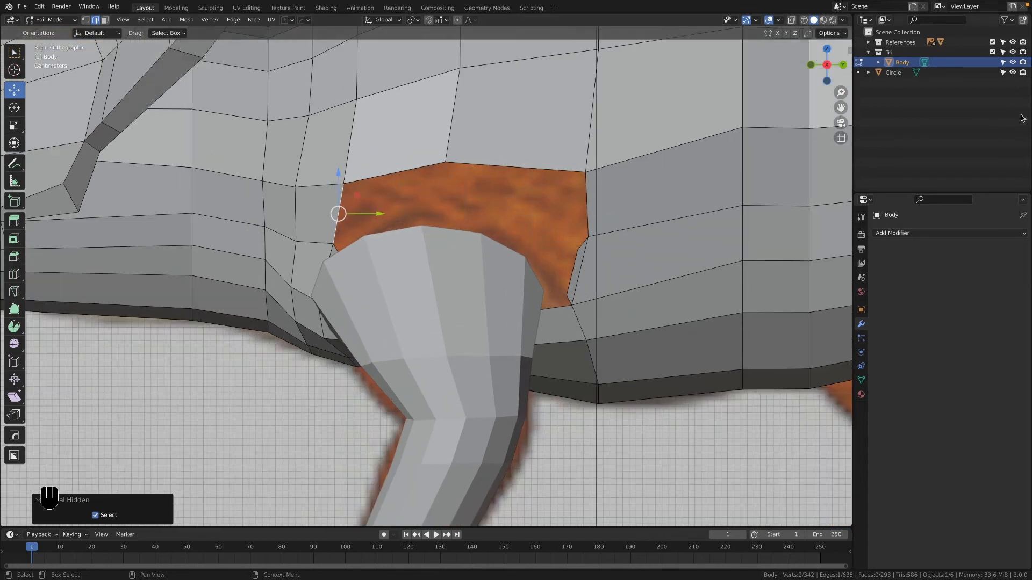
pyautogui.click(1012, 72)
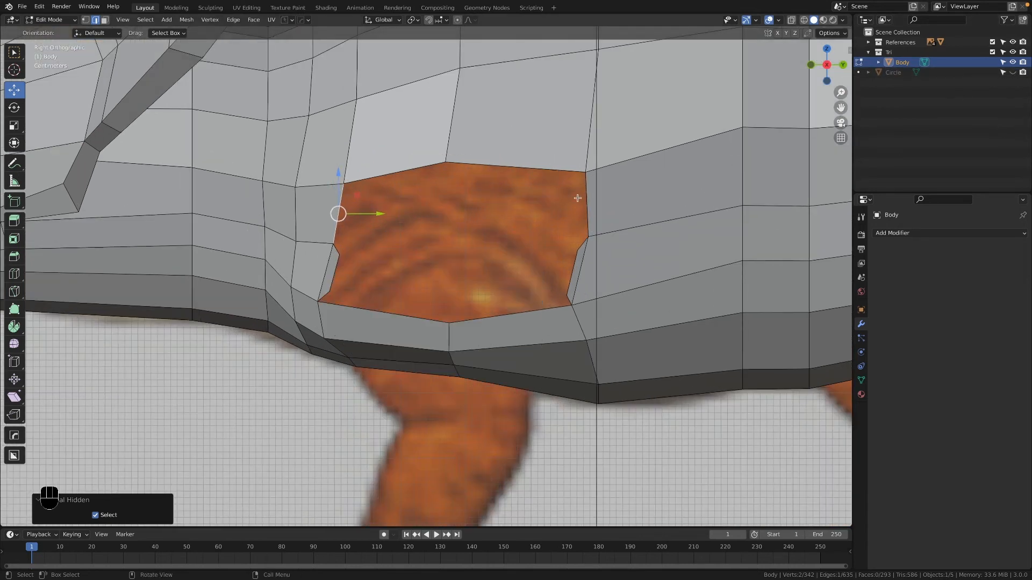
# - Select the hole's full boundary loop, including the extruded front and rear edges, and make the leg visible again
pyautogui.keyDown('alt'); pyautogui.keyDown('shift'); pyautogui.click(548, 172); pyautogui.keyUp('shift'); pyautogui.keyUp('alt')
pyautogui.keyDown('alt'); pyautogui.keyDown('shift'); pyautogui.click(380, 321); pyautogui.keyUp('shift'); pyautogui.keyUp('alt')
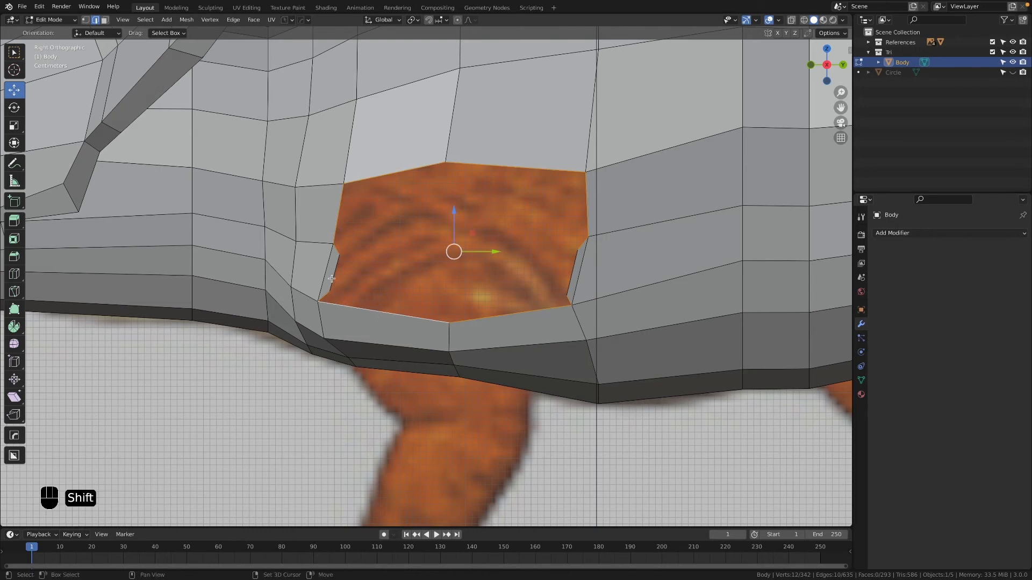
pyautogui.keyDown('shift'); pyautogui.click(553, 264); pyautogui.keyUp('shift')
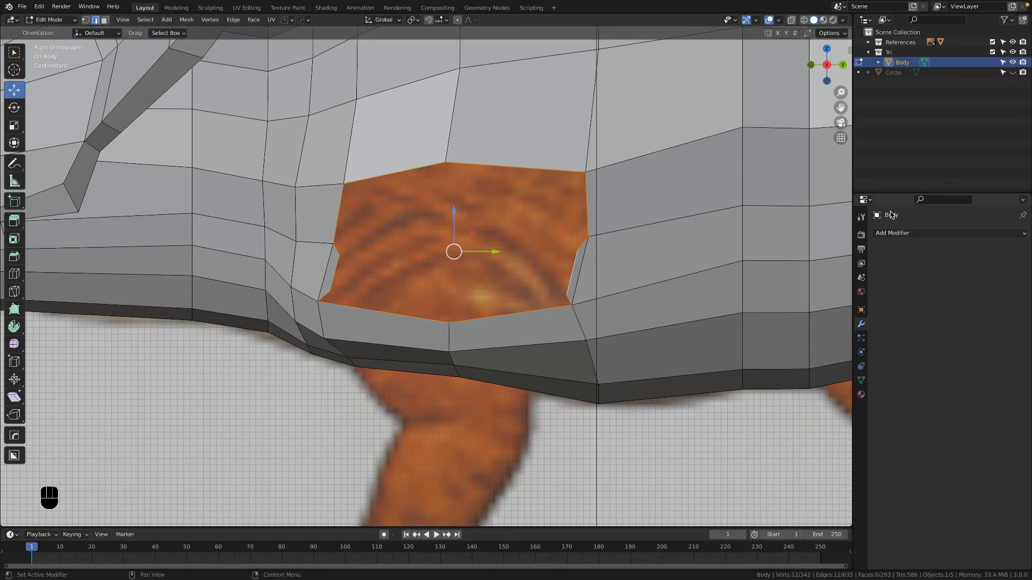
pyautogui.click(1013, 72)
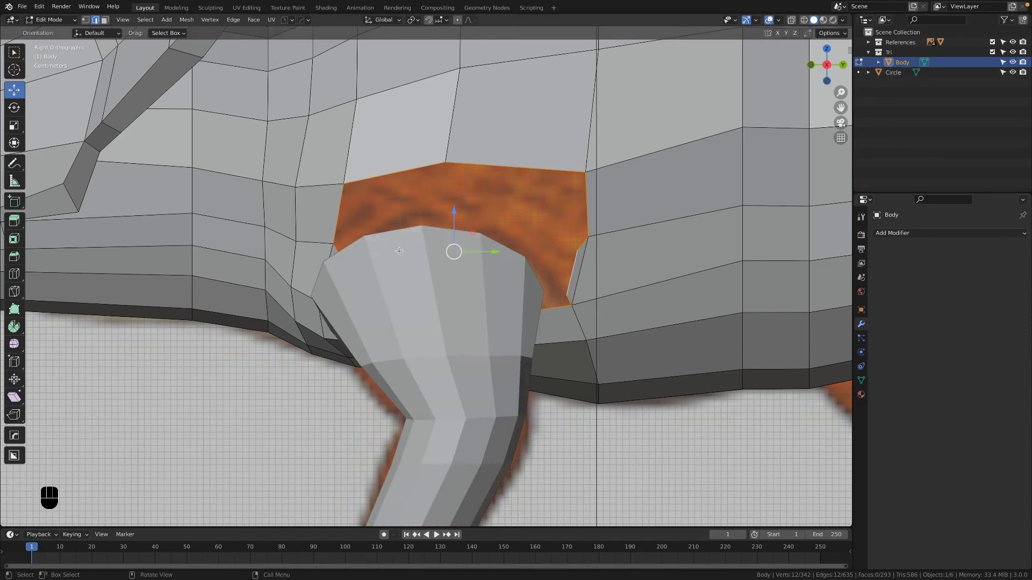
# - Move the front vertex of the leg's top rim about 0.024 m along Y with connected, smooth proportional editing at about 0.149 m size
pyautogui.press('Tab')
pyautogui.click(418, 332)
pyautogui.moveTo(440, 213); pyautogui.dragTo(455, 312, button='middle')
pyautogui.press('Tab')
pyautogui.click(378, 352)
pyautogui.press('1')
pyautogui.click(377, 344)
pyautogui.moveTo(376, 325); pyautogui.dragTo(385, 321)
pyautogui.press('super+z')
pyautogui.press('o')
pyautogui.press('g')
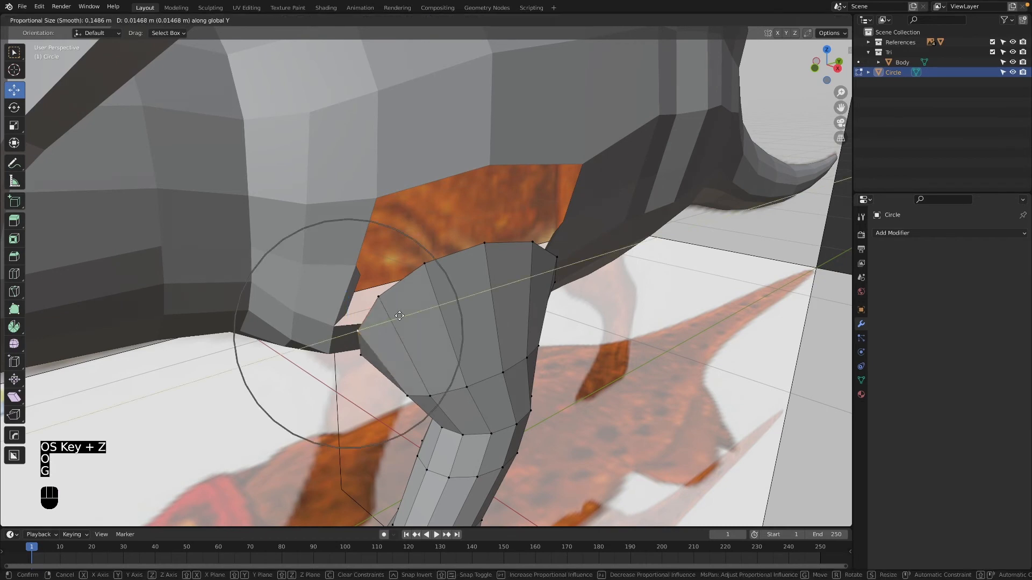
pyautogui.click(407, 347)
pyautogui.moveTo(407, 346); pyautogui.dragTo(347, 285, button='middle')
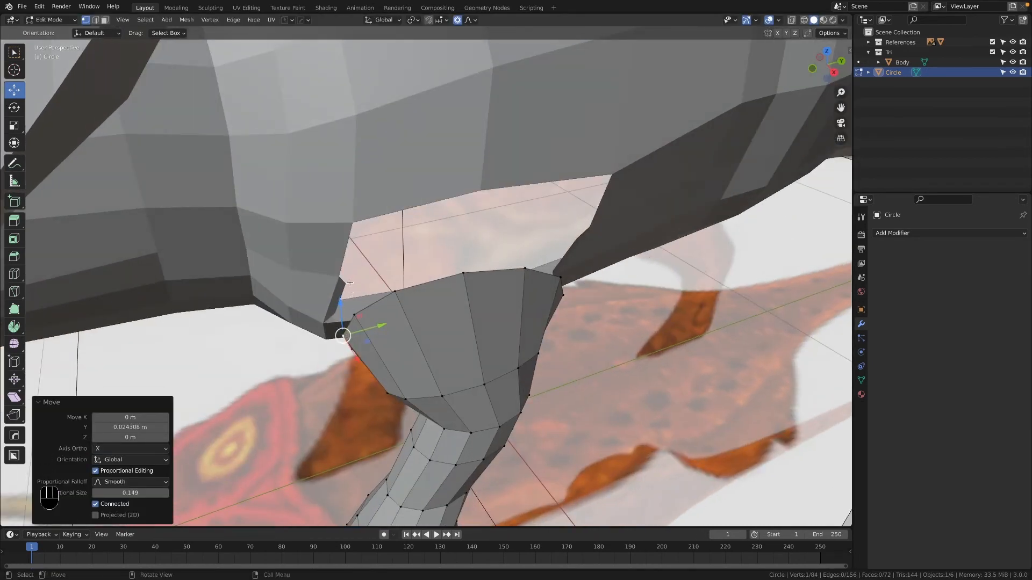
# - Join the leg object into the triceratops Body object
pyautogui.press('Tab')
pyautogui.scroll(-2, 397, 367)
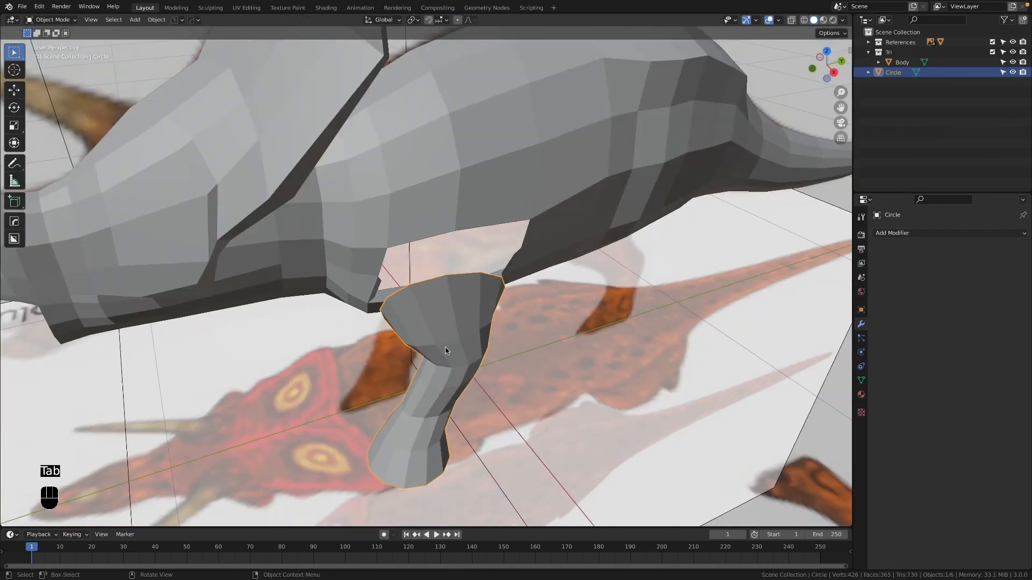
pyautogui.moveTo(652, 157); pyautogui.dragTo(618, 154, button='middle')
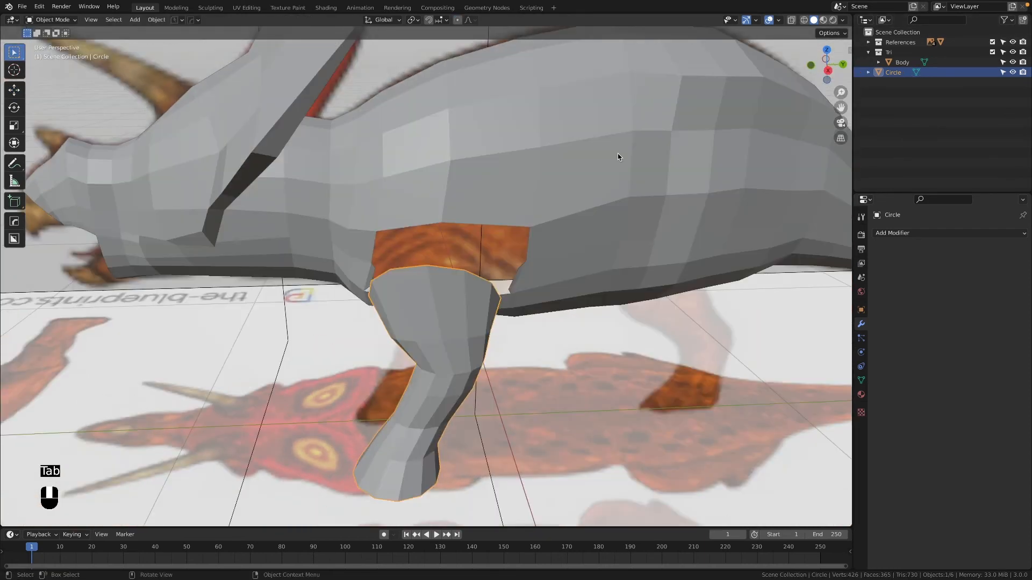
pyautogui.keyDown('shift'); pyautogui.click(520, 175); pyautogui.keyUp('shift')
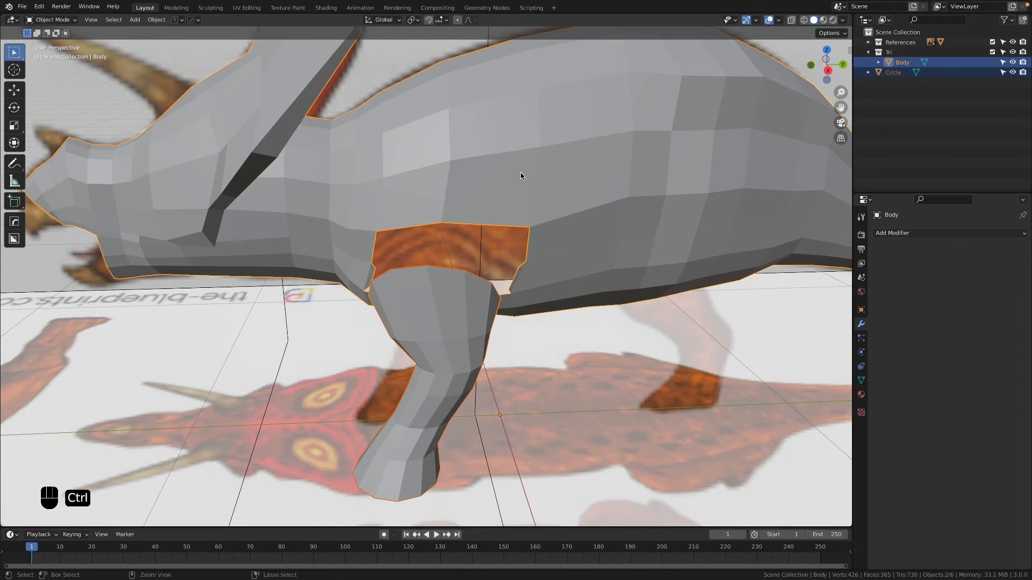
pyautogui.hotkey('ctrl', 'j')
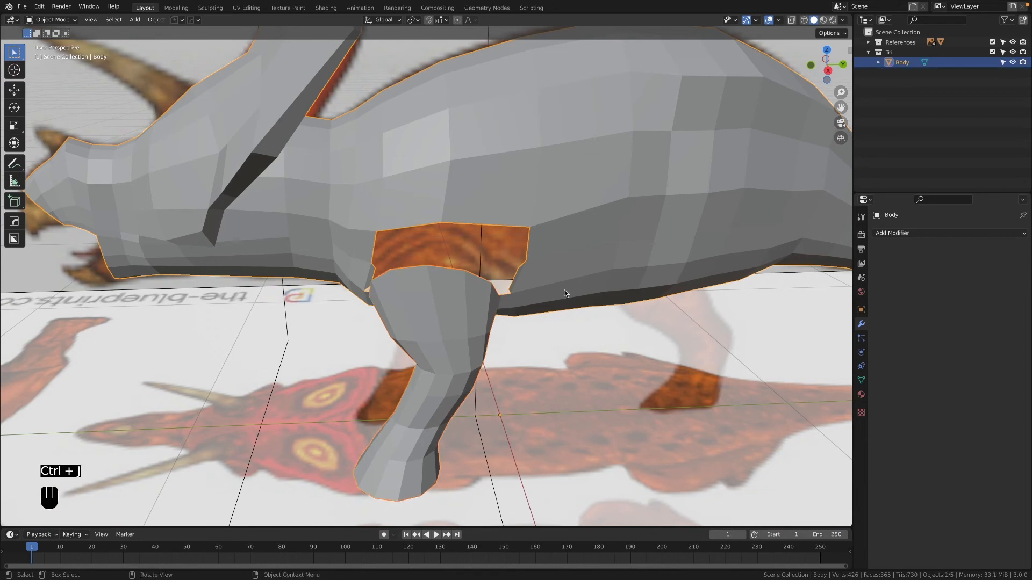
# - Select both the body's 12-edge hole boundary and the leg's top rim loop in the joined mesh
pyautogui.moveTo(547, 295); pyautogui.dragTo(484, 321, button='middle')
pyautogui.press('Tab')
pyautogui.scroll(5, 413, 344)
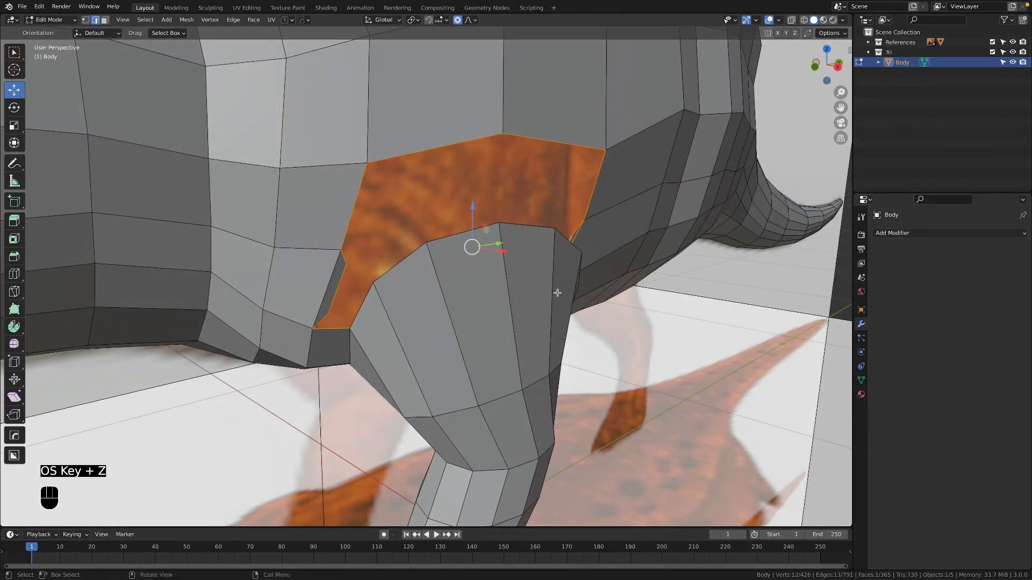
pyautogui.moveTo(557, 293); pyautogui.dragTo(498, 302, button='middle')
pyautogui.keyDown('shift'); pyautogui.click(638, 279); pyautogui.keyUp('shift')
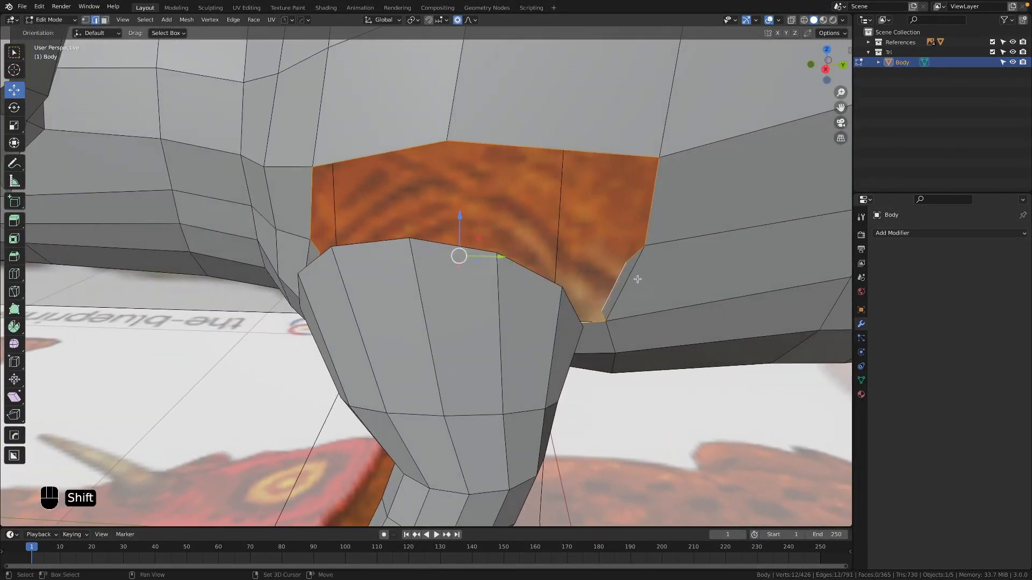
pyautogui.moveTo(630, 229); pyautogui.dragTo(603, 236, button='middle')
pyautogui.moveTo(532, 196); pyautogui.dragTo(465, 299, button='middle')
pyautogui.keyDown('alt'); pyautogui.keyDown('shift'); pyautogui.click(509, 287); pyautogui.keyUp('shift'); pyautogui.keyUp('alt')
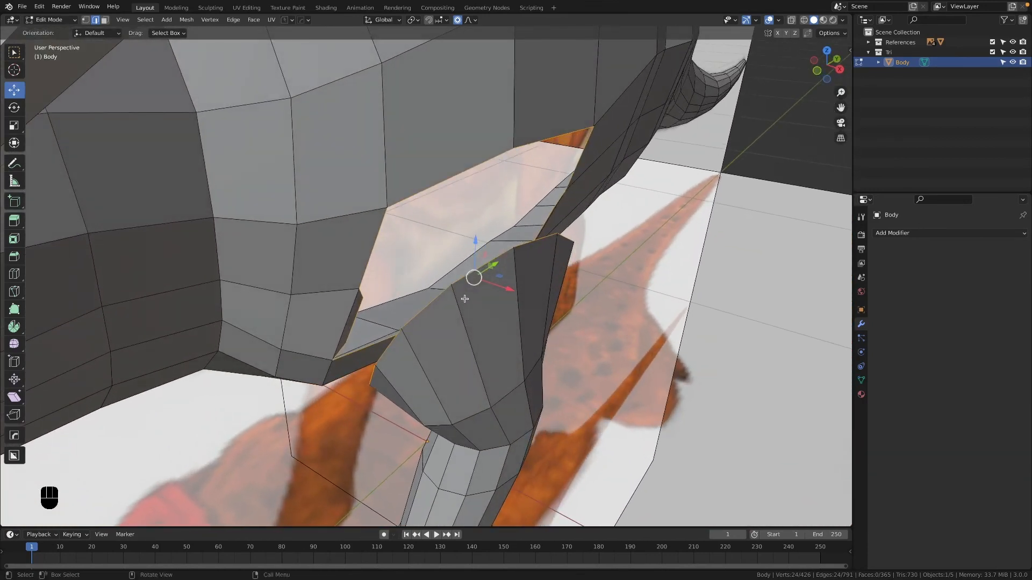
# - Bridge the body's hole loop and the leg's top loop with the LoopTools Bridge operation
pyautogui.rightClick(458, 270)
pyautogui.moveTo(456, 249)
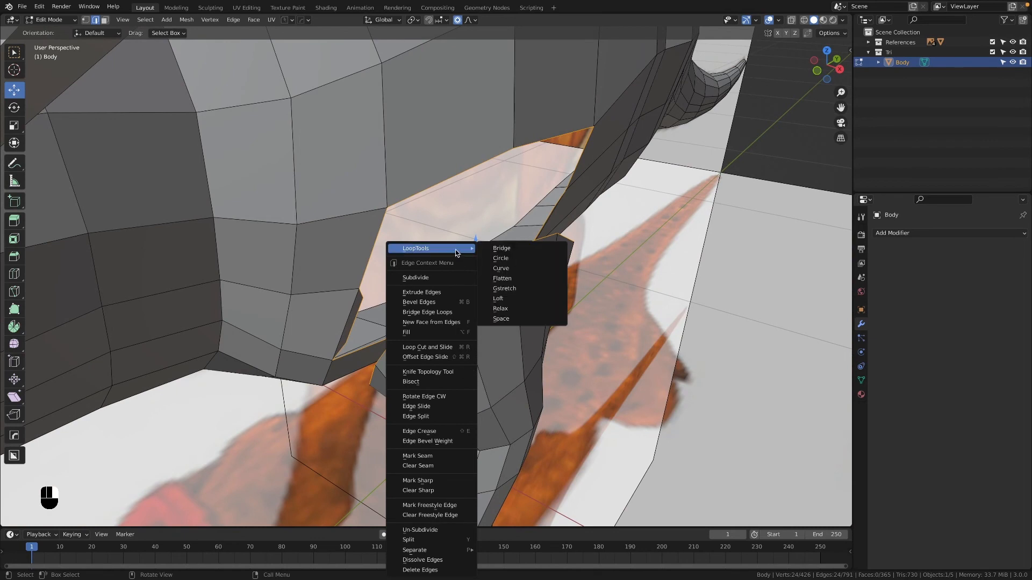
pyautogui.click(509, 248)
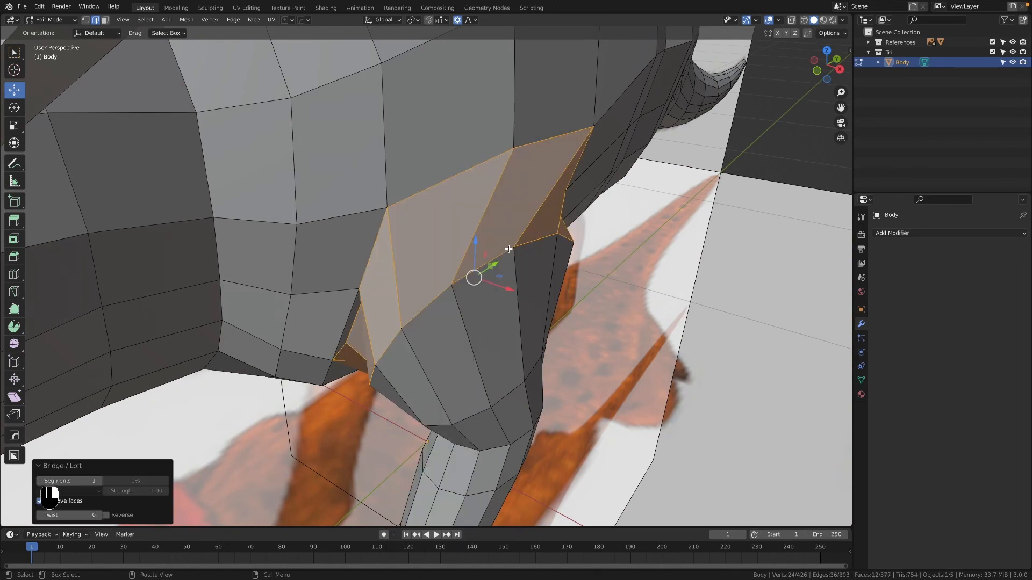
pyautogui.scroll(-2, 517, 331)
pyautogui.moveTo(518, 328); pyautogui.dragTo(497, 242, button='middle')
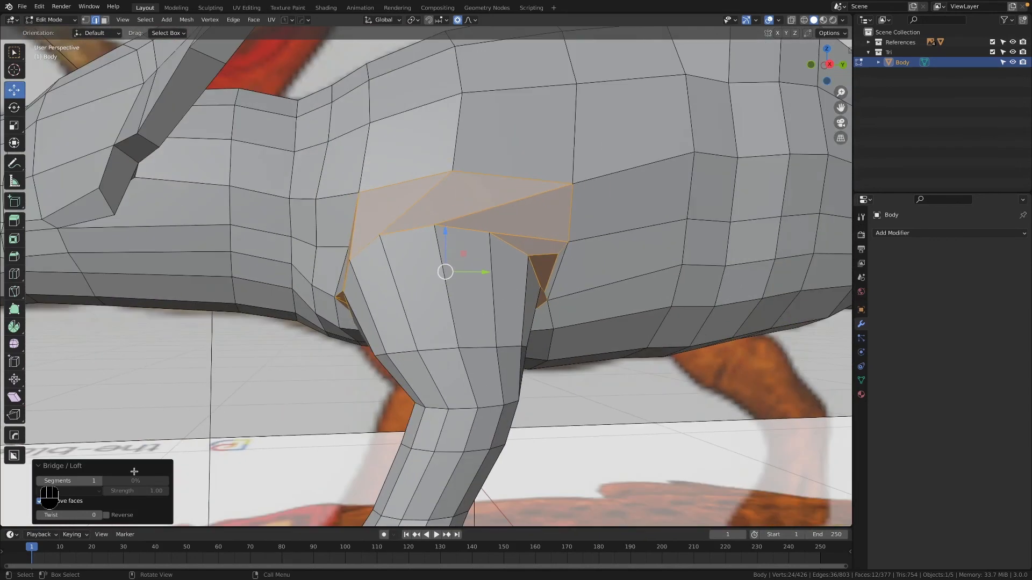
# - Set the bridge's twist to 1 and its segments to 2
pyautogui.click(98, 516)
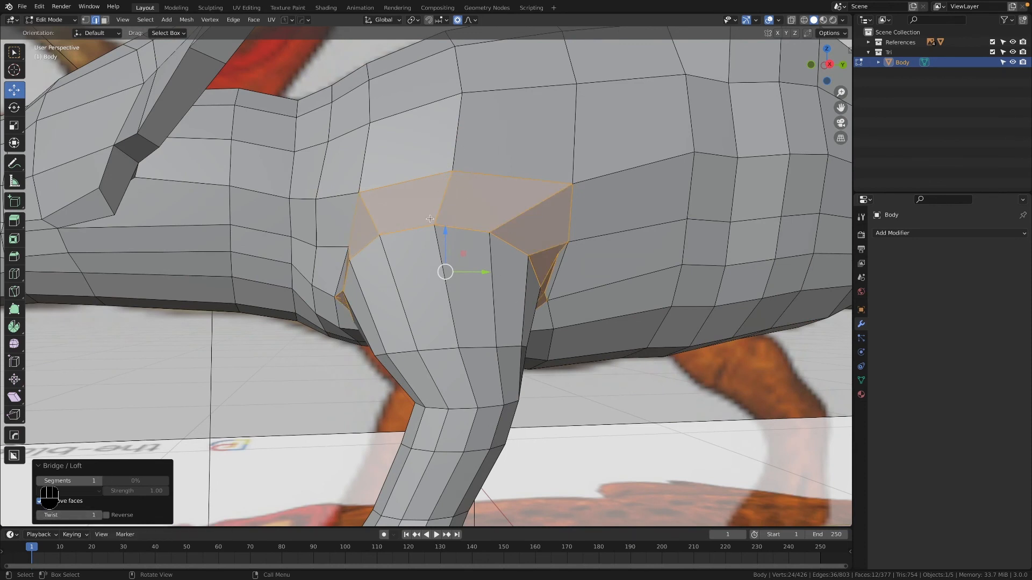
pyautogui.moveTo(437, 182); pyautogui.dragTo(456, 197, button='middle')
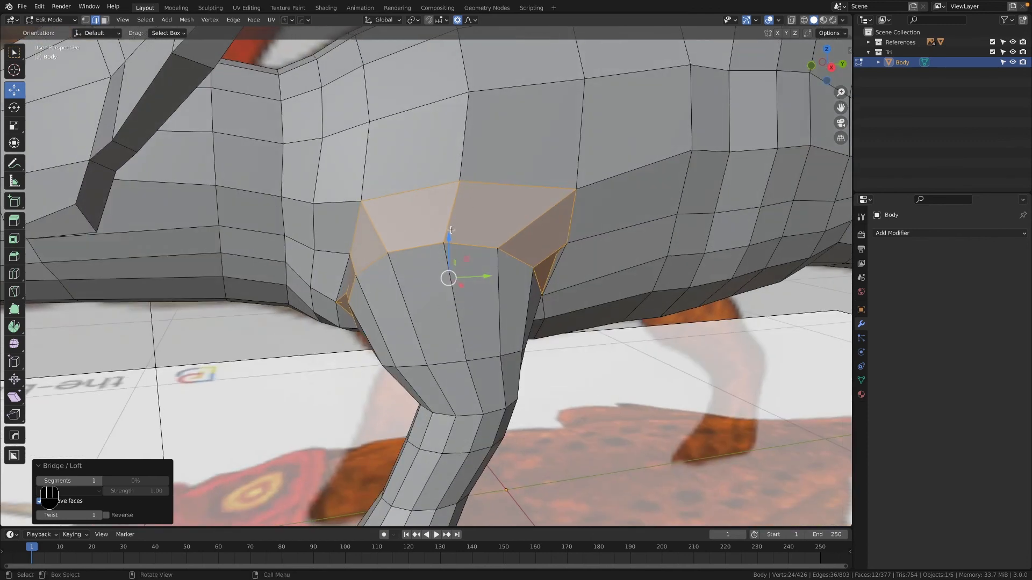
pyautogui.moveTo(454, 244); pyautogui.dragTo(469, 258, button='middle')
pyautogui.moveTo(390, 294); pyautogui.dragTo(191, 459, button='middle')
pyautogui.click(99, 481)
# - Smooth the four vertices of the narrow crease at the front of the leg joint, with a repeat of 2
pyautogui.moveTo(407, 307); pyautogui.dragTo(442, 322, button='middle')
pyautogui.press('1')
pyautogui.press('c')
pyautogui.press('c')
pyautogui.rightClick(669, 303)
pyautogui.click(668, 303)
pyautogui.press('c')
pyautogui.moveTo(370, 310); pyautogui.dragTo(404, 194)
pyautogui.moveTo(377, 275); pyautogui.dragTo(380, 281)
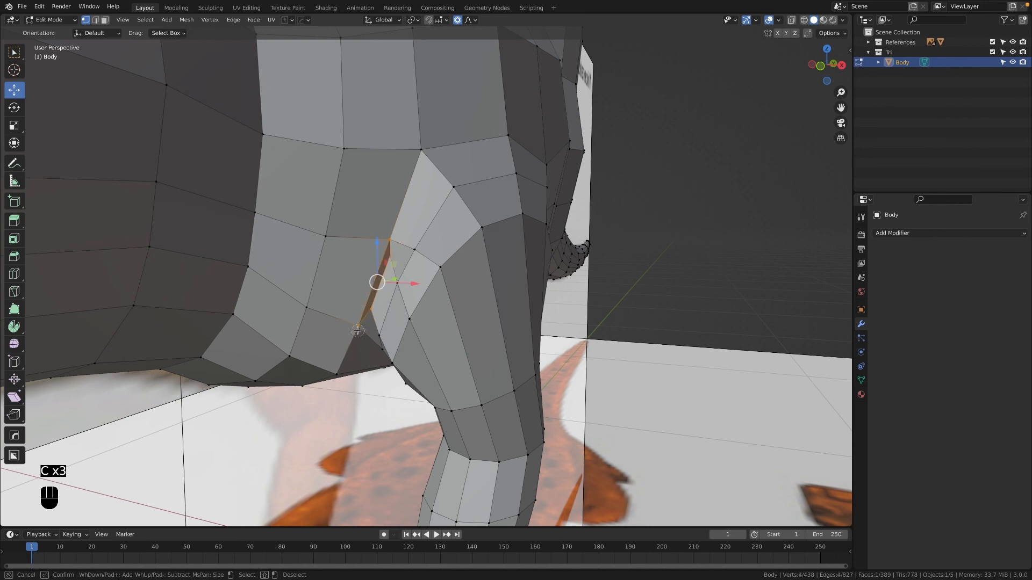
pyautogui.rightClick(380, 281)
pyautogui.hotkey('ctrl', 'v')
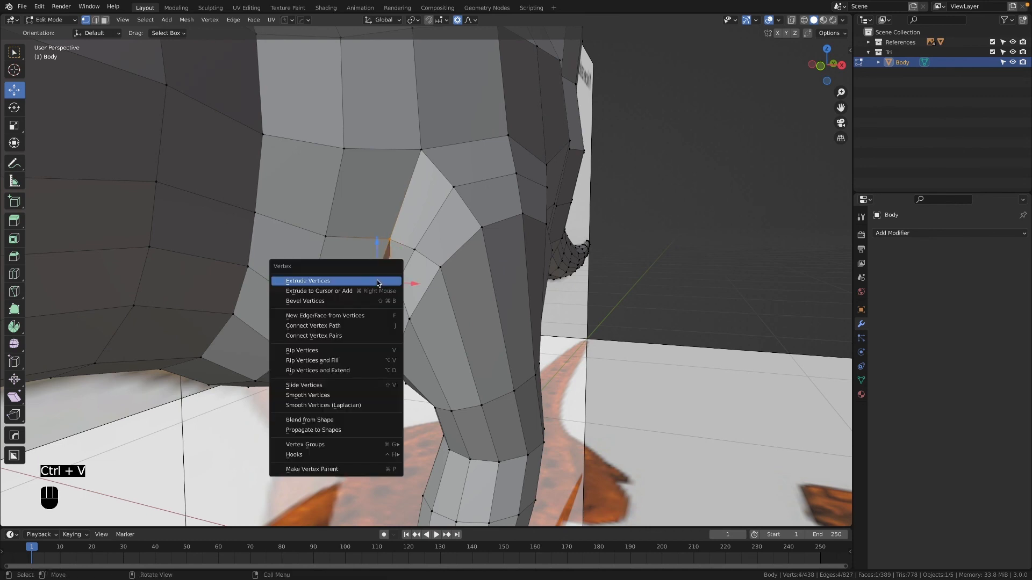
pyautogui.click(304, 395)
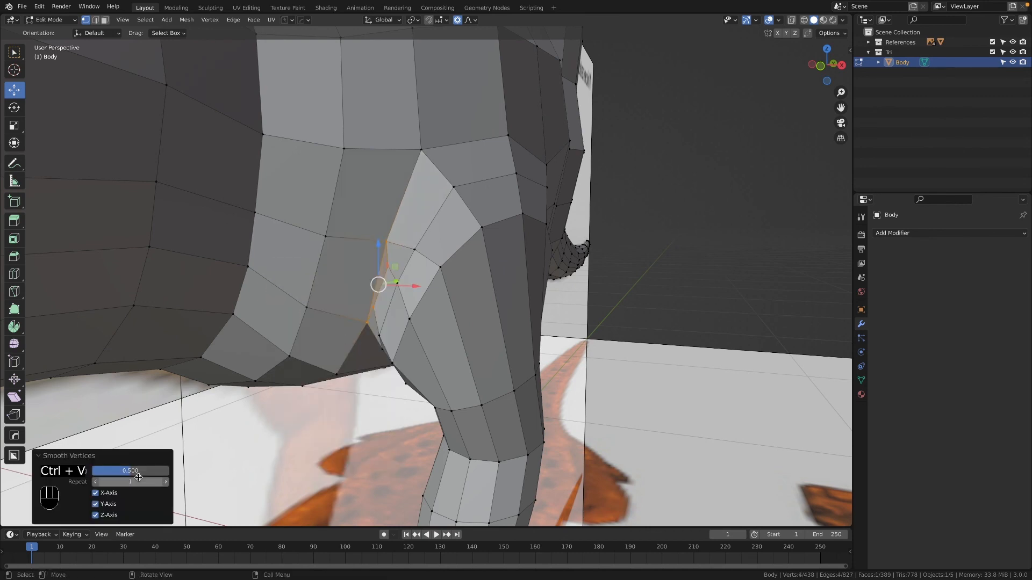
pyautogui.click(167, 482)
pyautogui.moveTo(330, 339)
pyautogui.mouseDown(button='middle')
pyautogui.moveTo(372, 307)
pyautogui.moveTo(511, 329)
pyautogui.moveTo(433, 399)
pyautogui.moveTo(349, 344)
pyautogui.mouseUp(button='middle')
# - Return to Object Mode and hide the References collection to inspect the body with its attached leg
pyautogui.press('Tab')
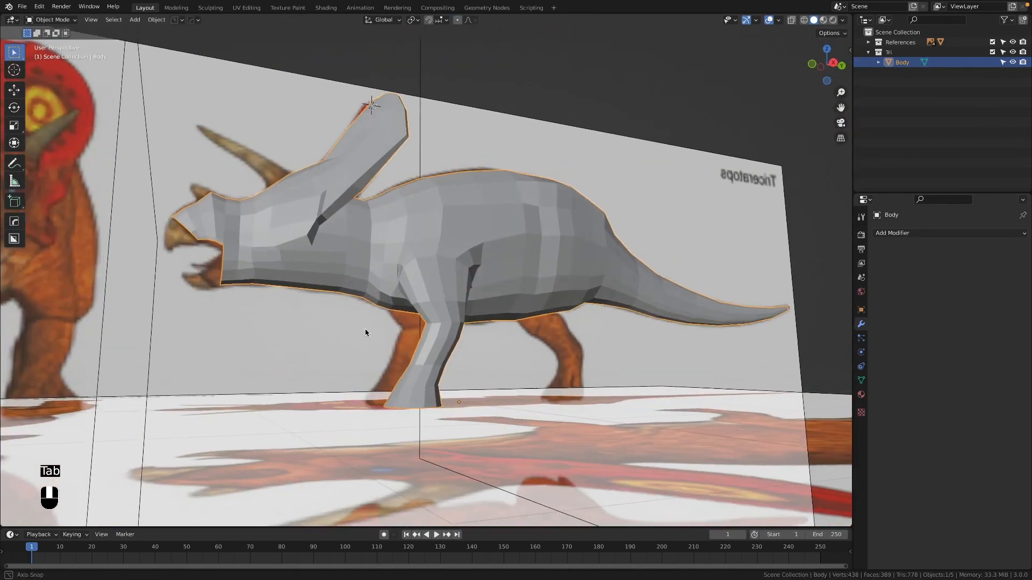
pyautogui.click(1012, 42)
pyautogui.moveTo(389, 234); pyautogui.dragTo(489, 292, button='middle')
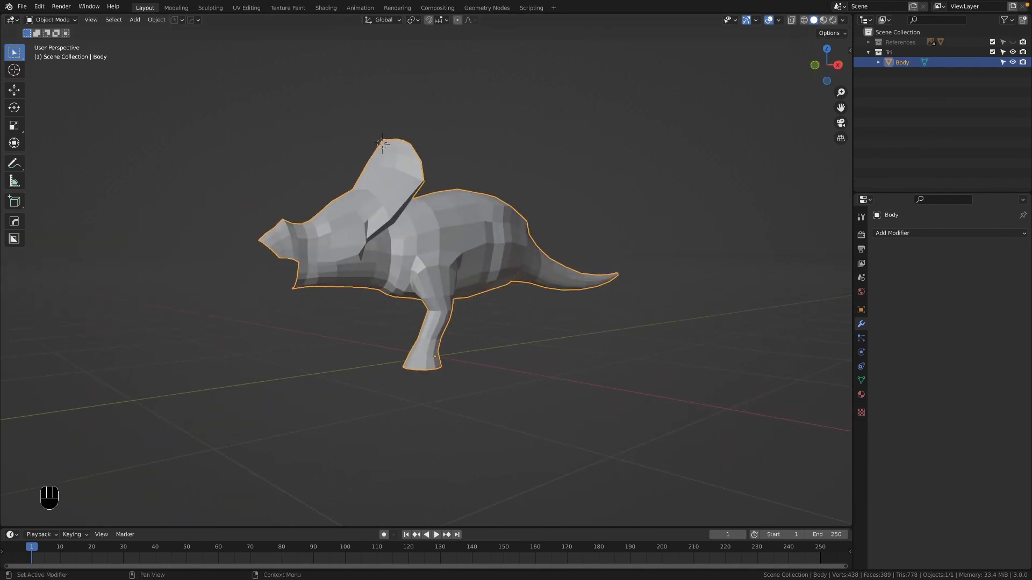